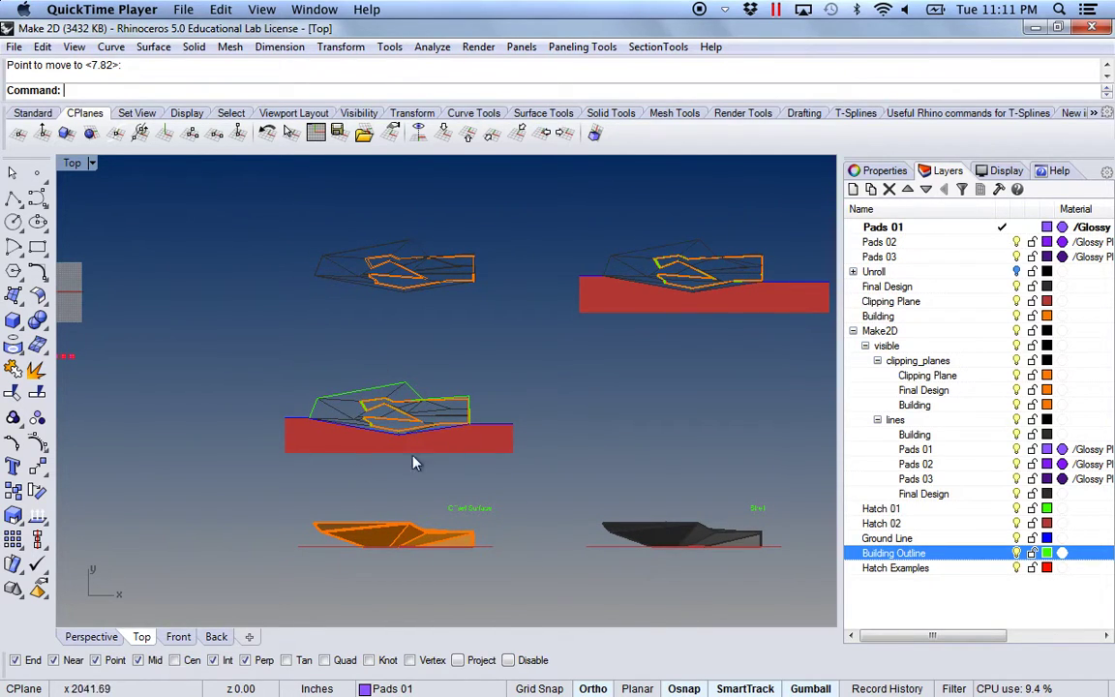
Examine the section drawings, the ring drawings and the row of hatch squares around the origin in the Top view.
scroll(358, 416, "down", 3)
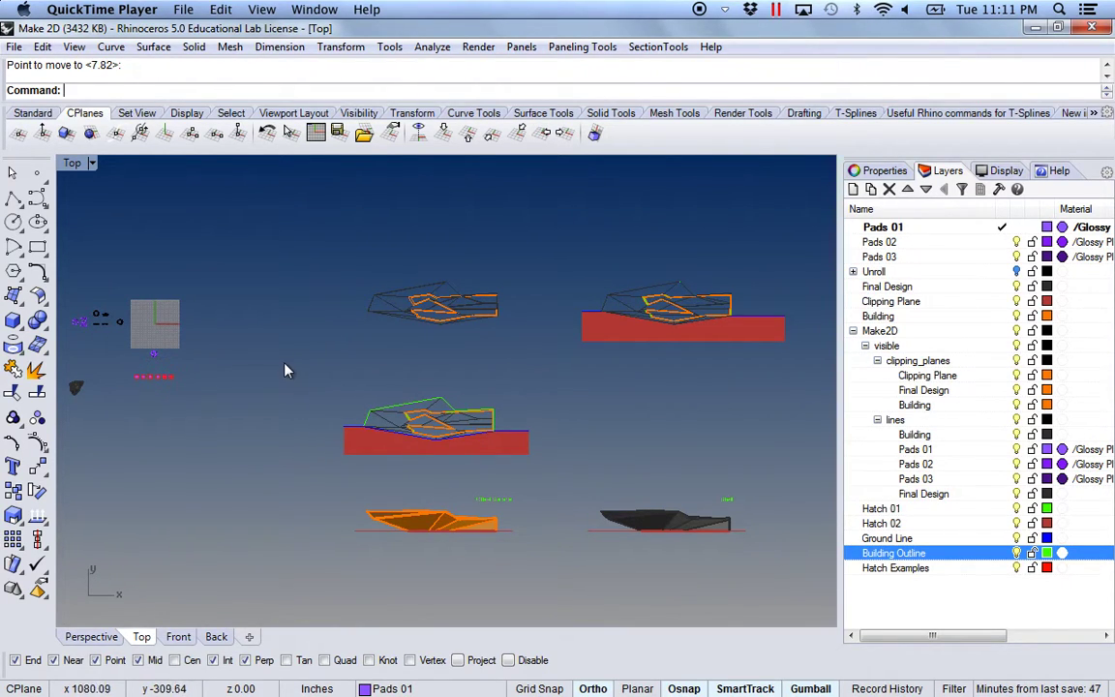
left_click_drag(237, 392, 300, 401)
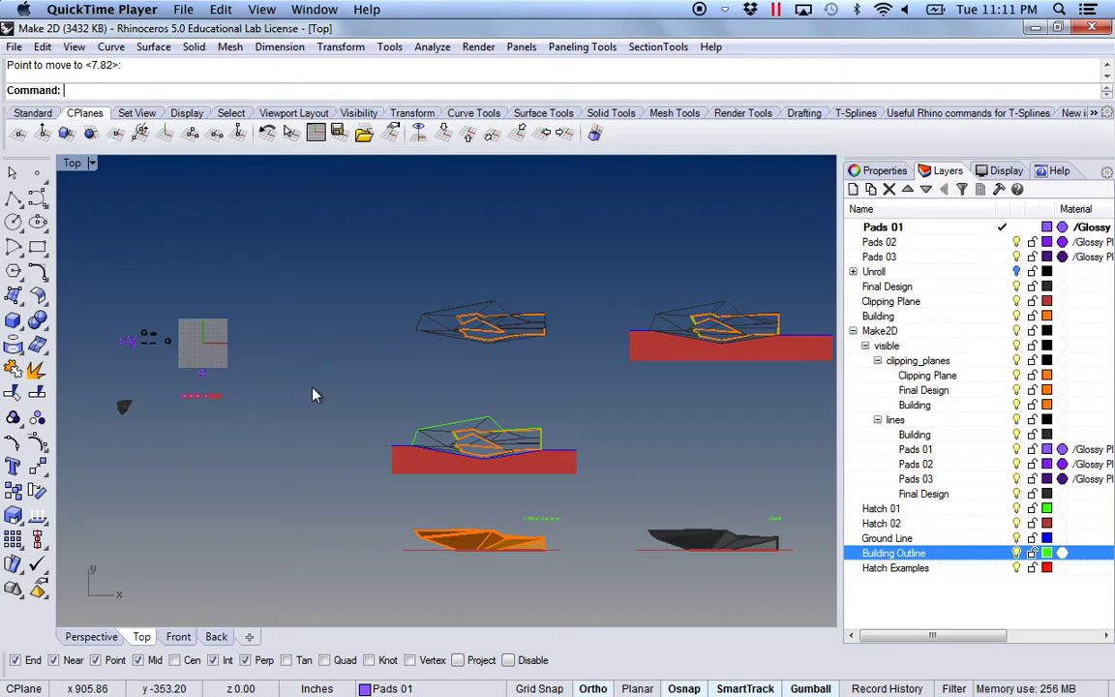
scroll(155, 356, "up", 10)
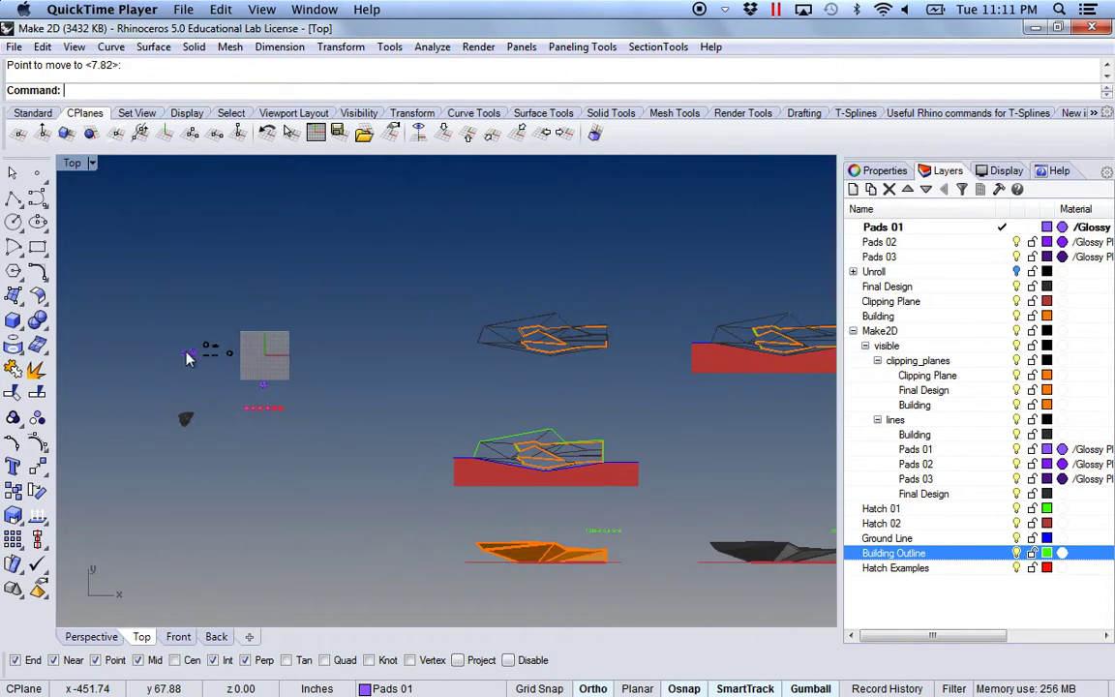
scroll(166, 358, "up", 5)
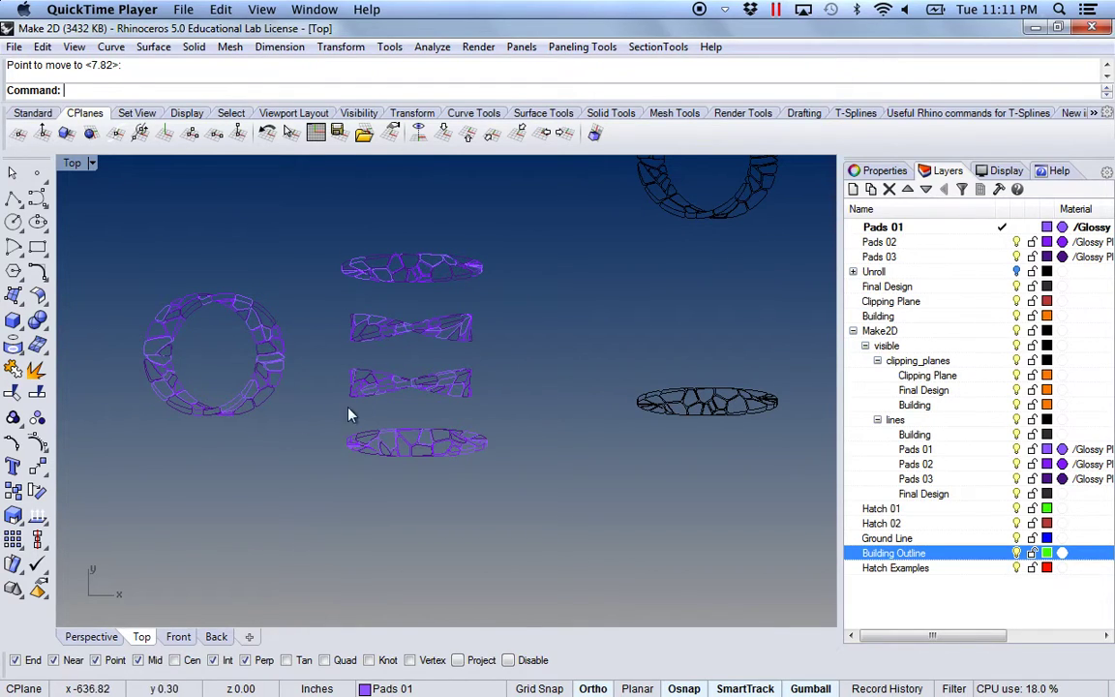
scroll(511, 489, "down", 8)
left_click_drag(567, 480, 216, 297)
scroll(527, 434, "down", 4)
left_click_drag(677, 494, 490, 417)
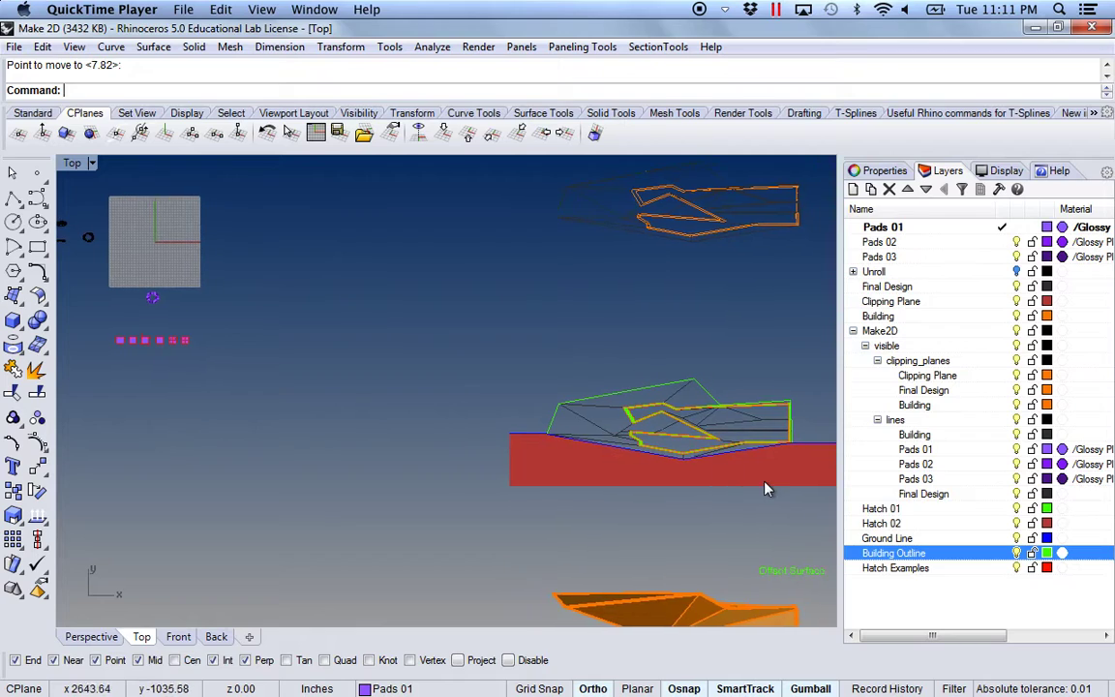
left_click_drag(669, 454, 583, 461)
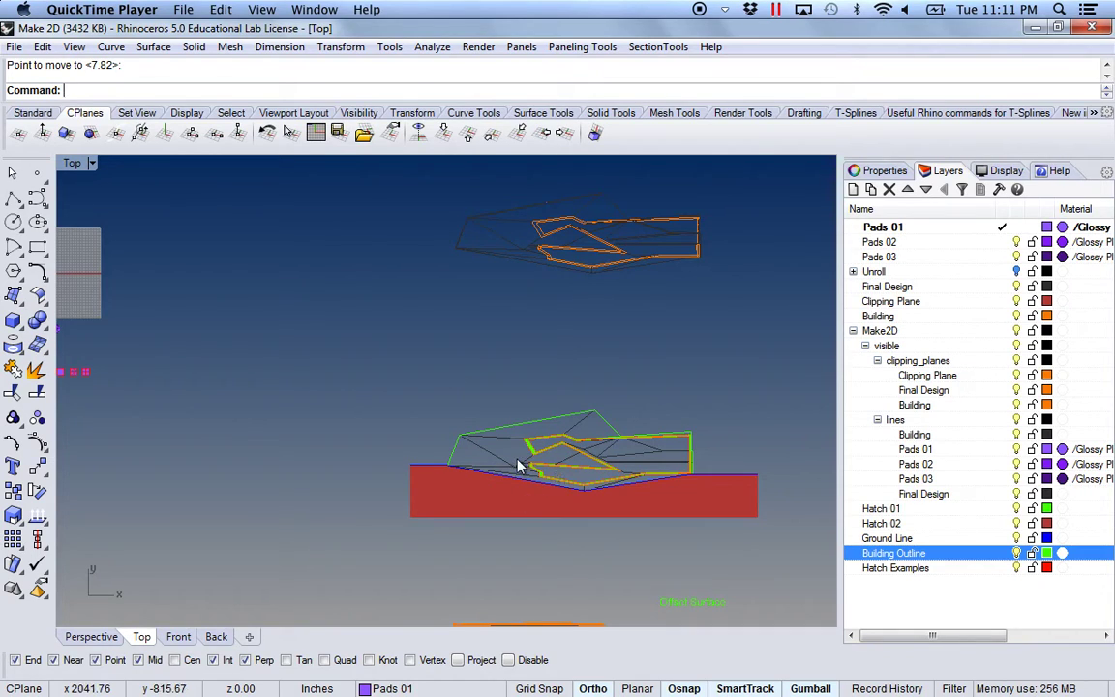
left_click_drag(260, 447, 432, 461)
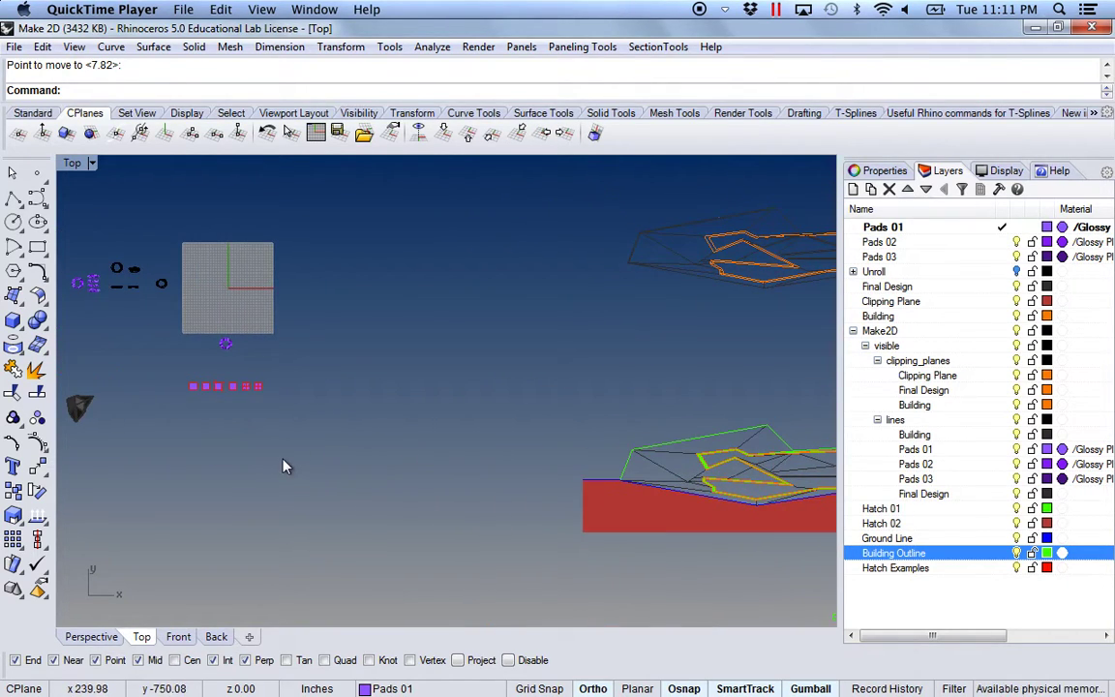
left_click_drag(134, 301, 269, 327)
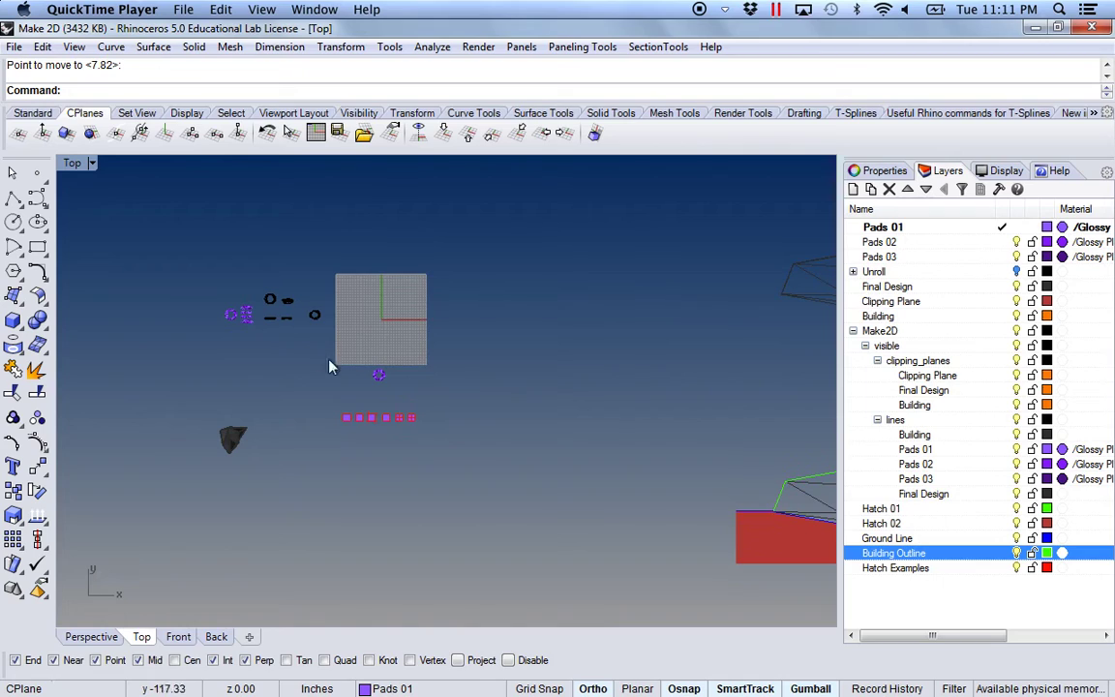
left_click_drag(460, 364, 420, 342)
scroll(308, 324, "up", 6)
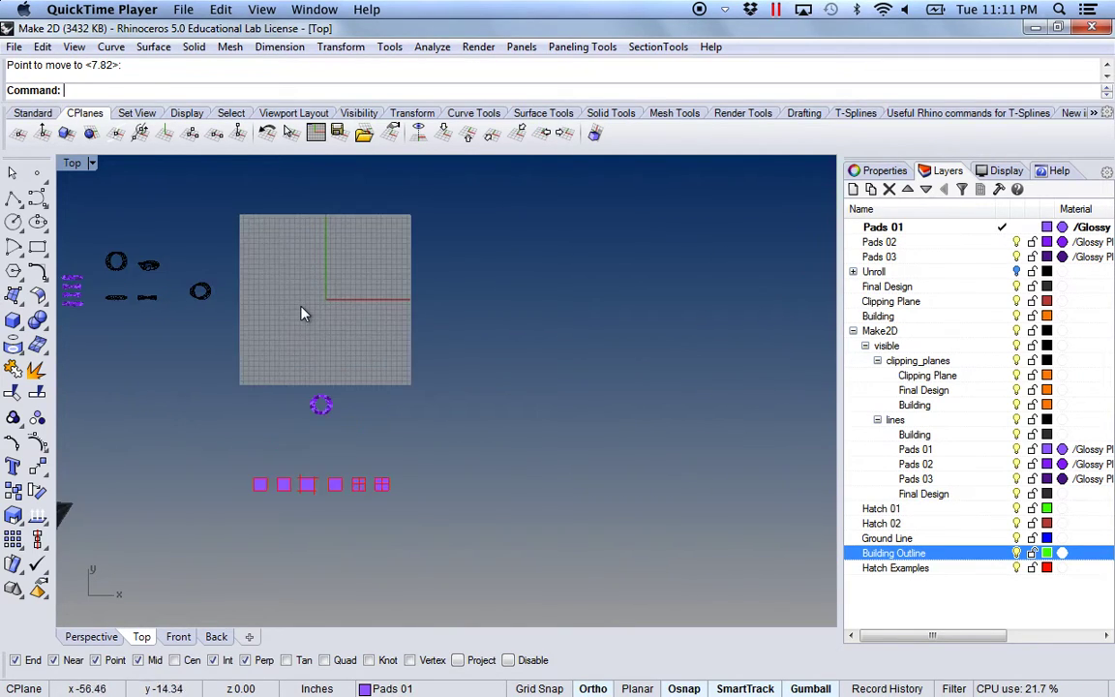
left_click_drag(318, 282, 380, 411)
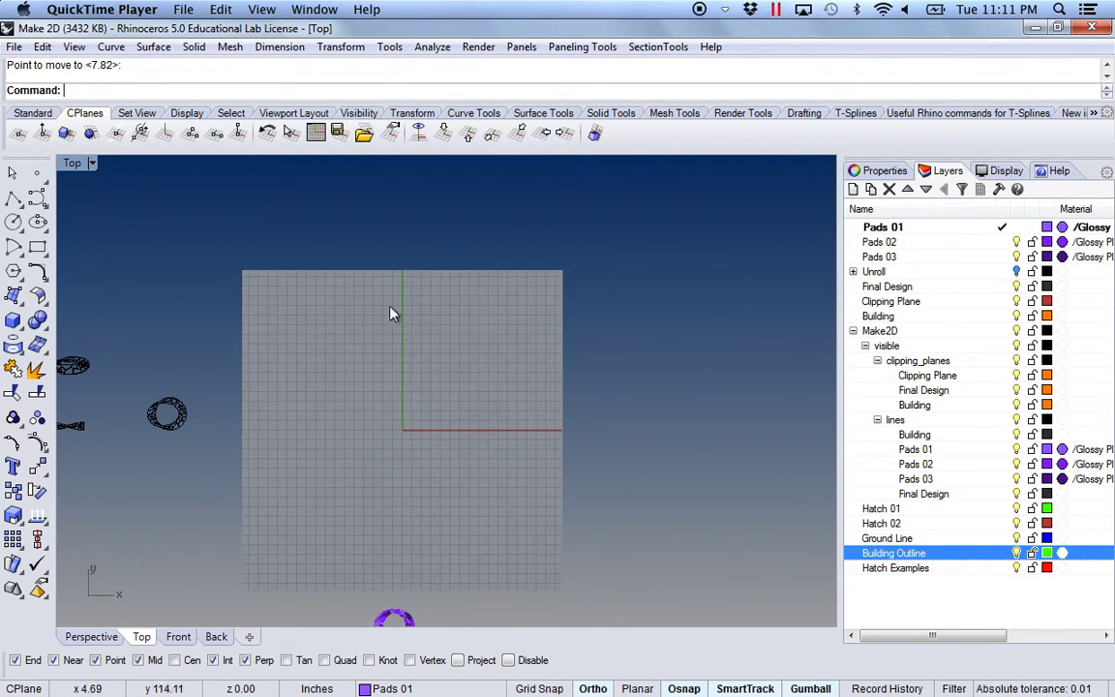
scroll(407, 379, "down", 6)
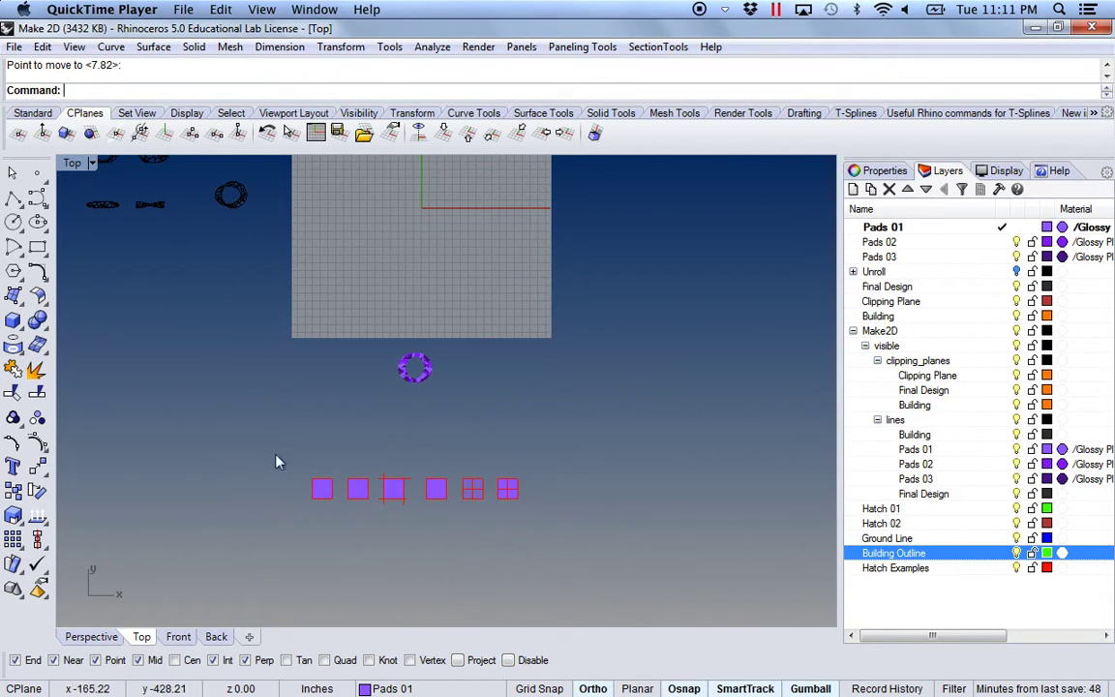
Export the outline curve of the first hatch square as Adobe Illustrator file 3, using a snapshot of the current view and RGB colour.
scroll(334, 515, "up", 3)
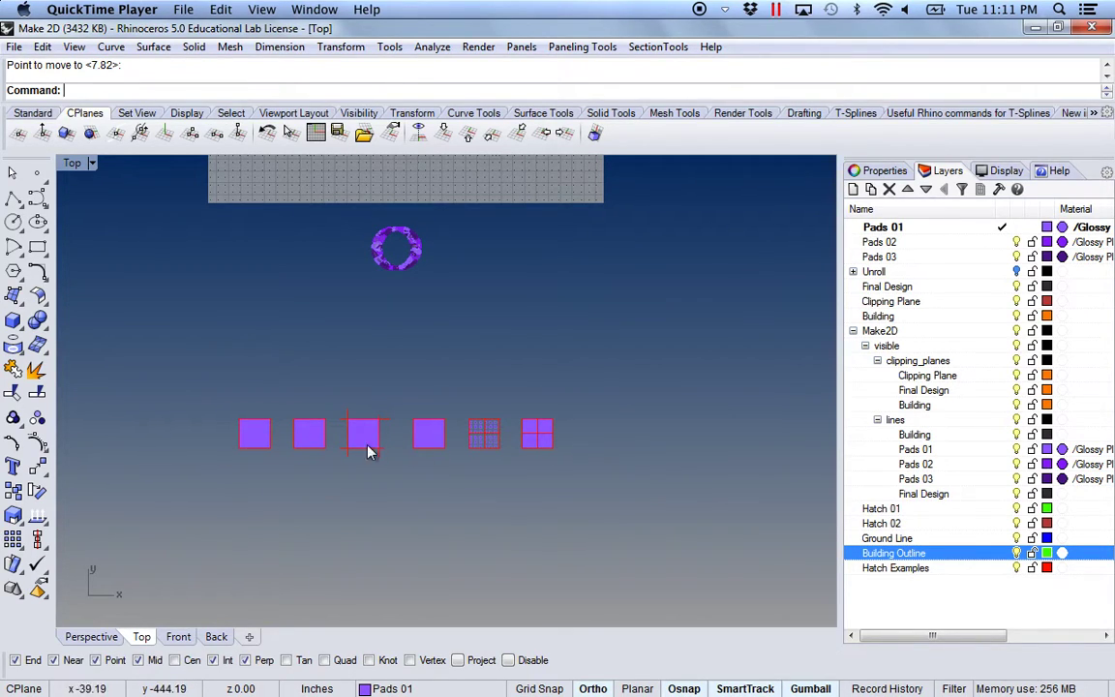
left_click(262, 450)
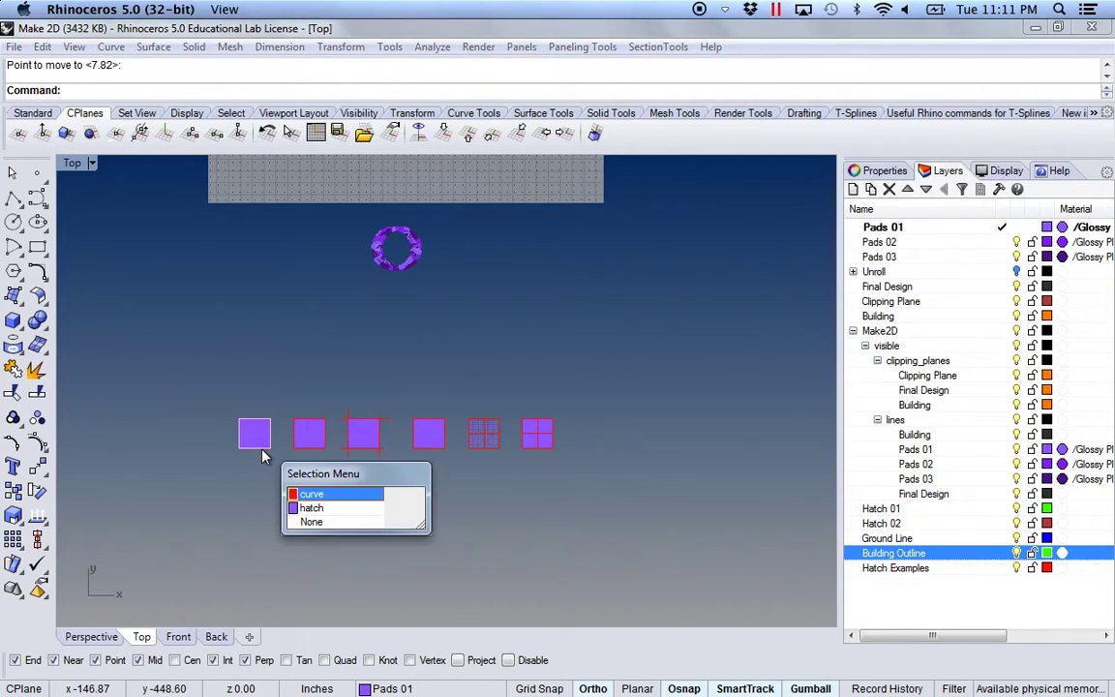
left_click(320, 497)
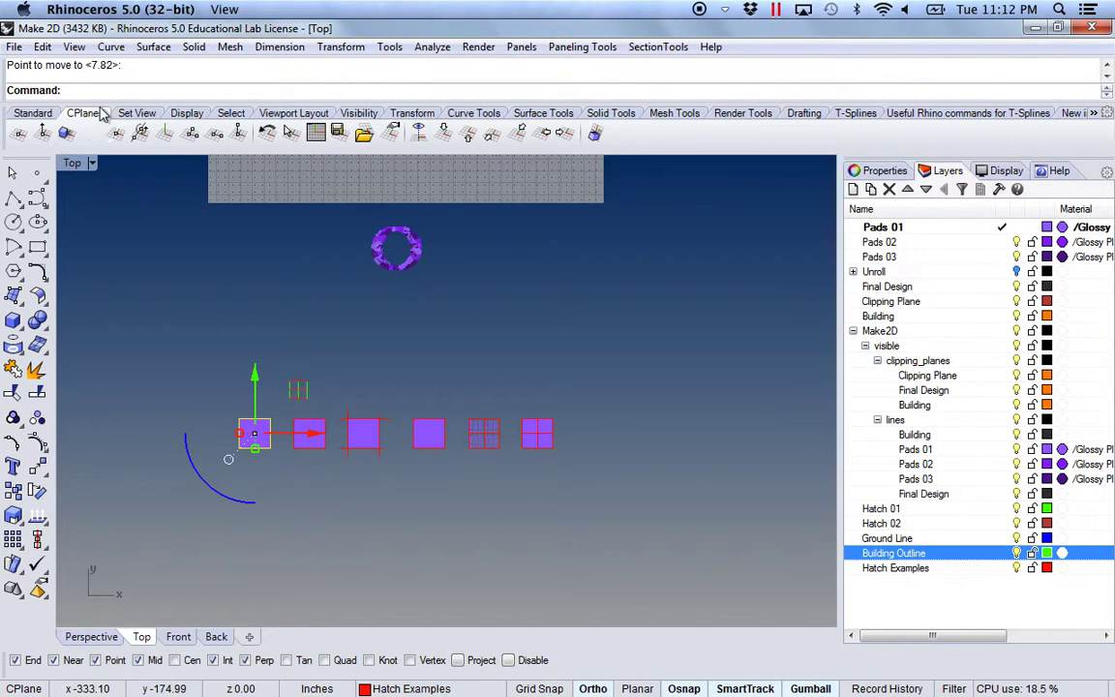
left_click(13, 49)
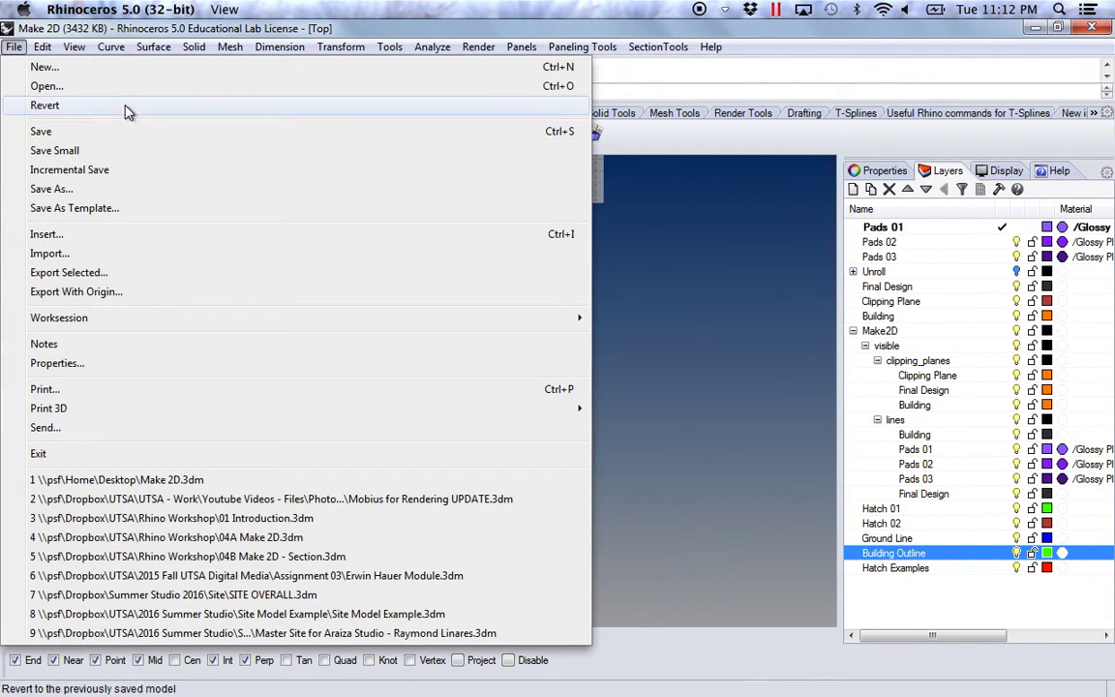
left_click(125, 281)
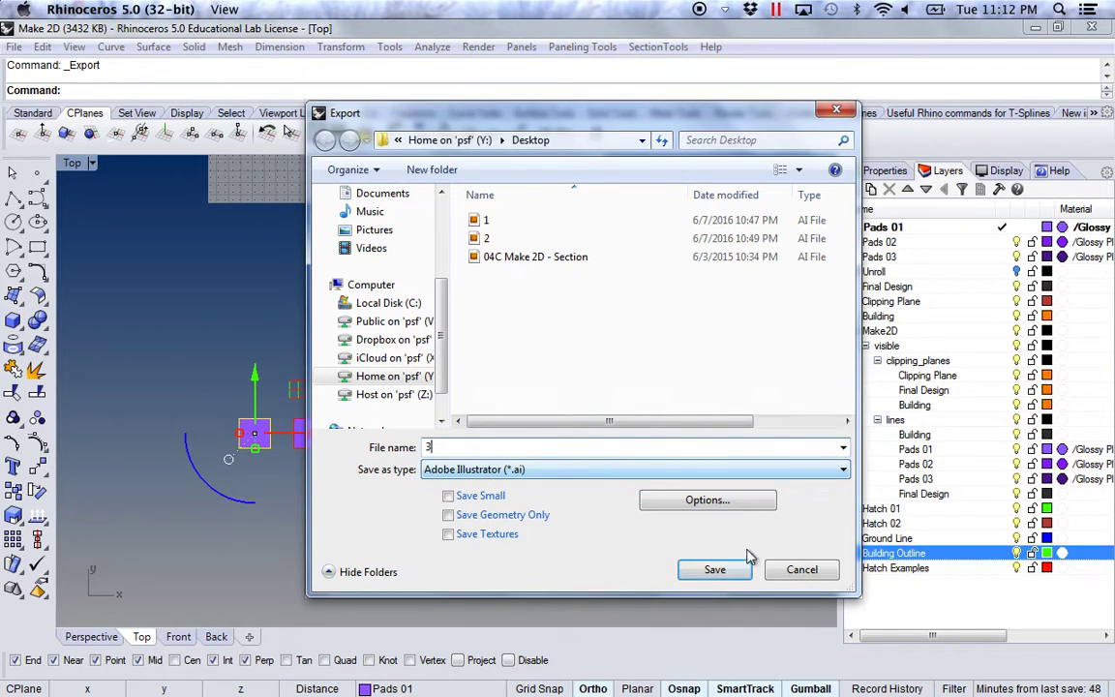
left_click(715, 570)
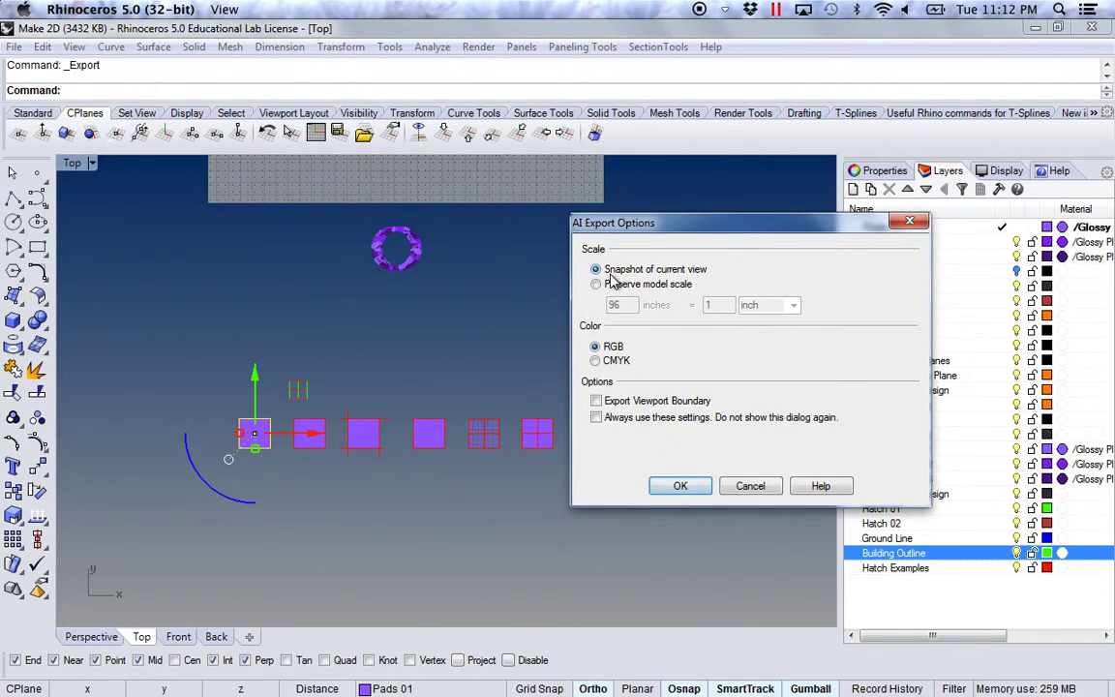
left_click(677, 485)
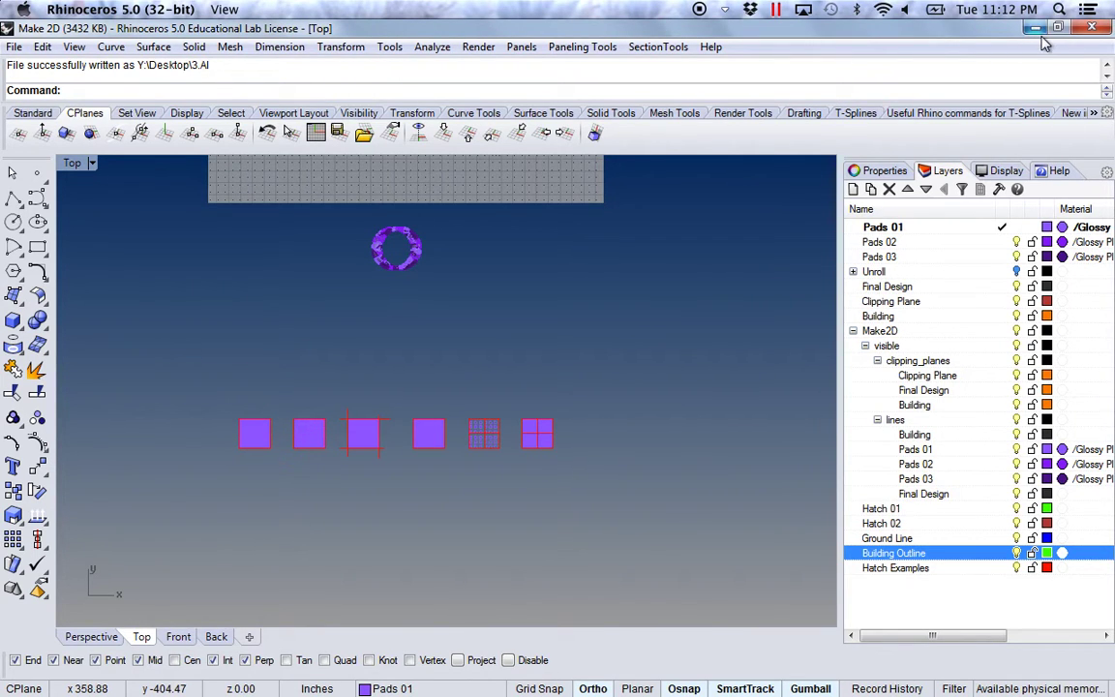
Switch to Illustrator and open the exported file 3 from the desktop.
left_click(1036, 27)
left_click_drag(965, 250, 402, 647)
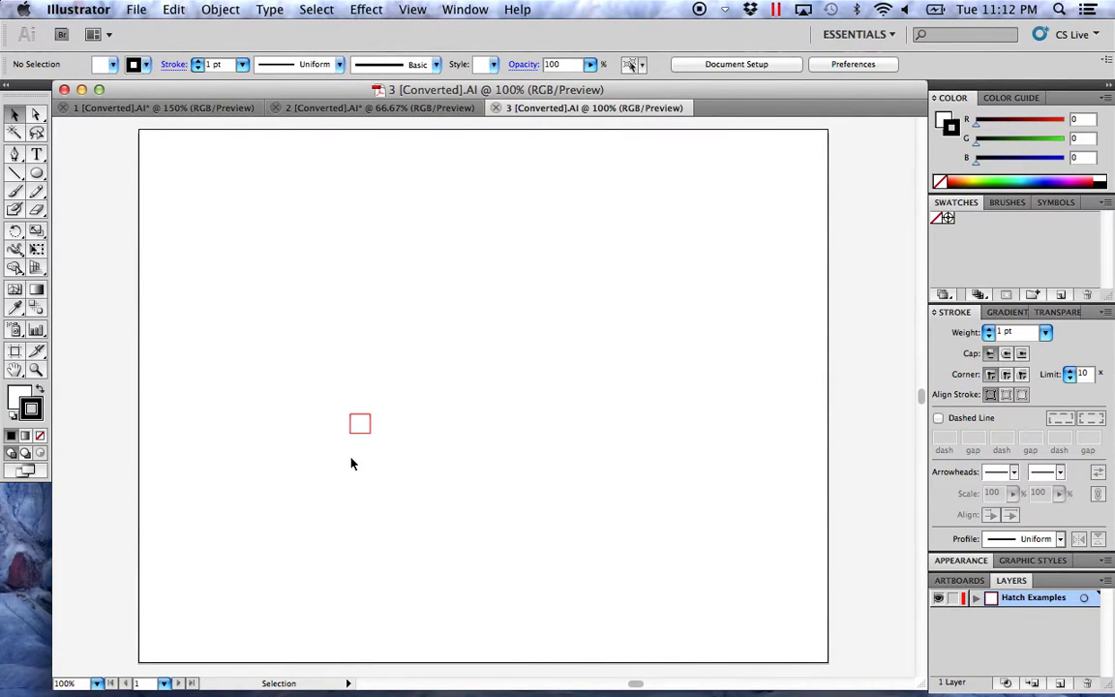
Return to Rhino and export the first hatch square's outline curve as Illustrator file 4, preserving model scale at 1 inch = 1 inch.
mouse_move(683, 694)
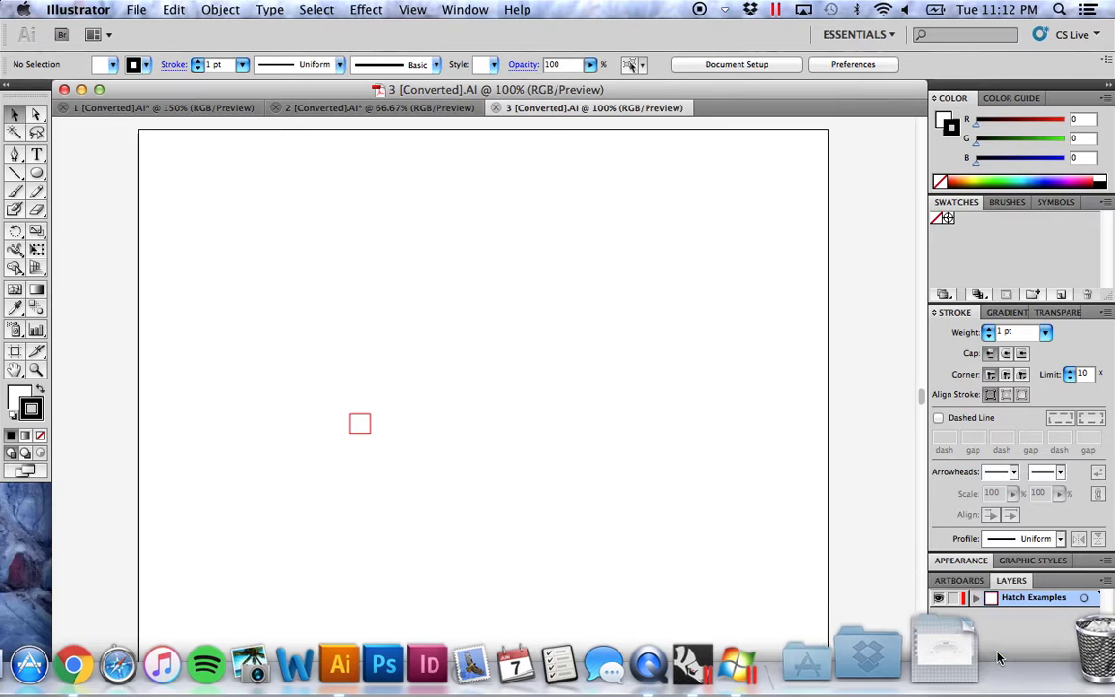
left_click(1000, 659)
left_click(254, 440)
key("Return")
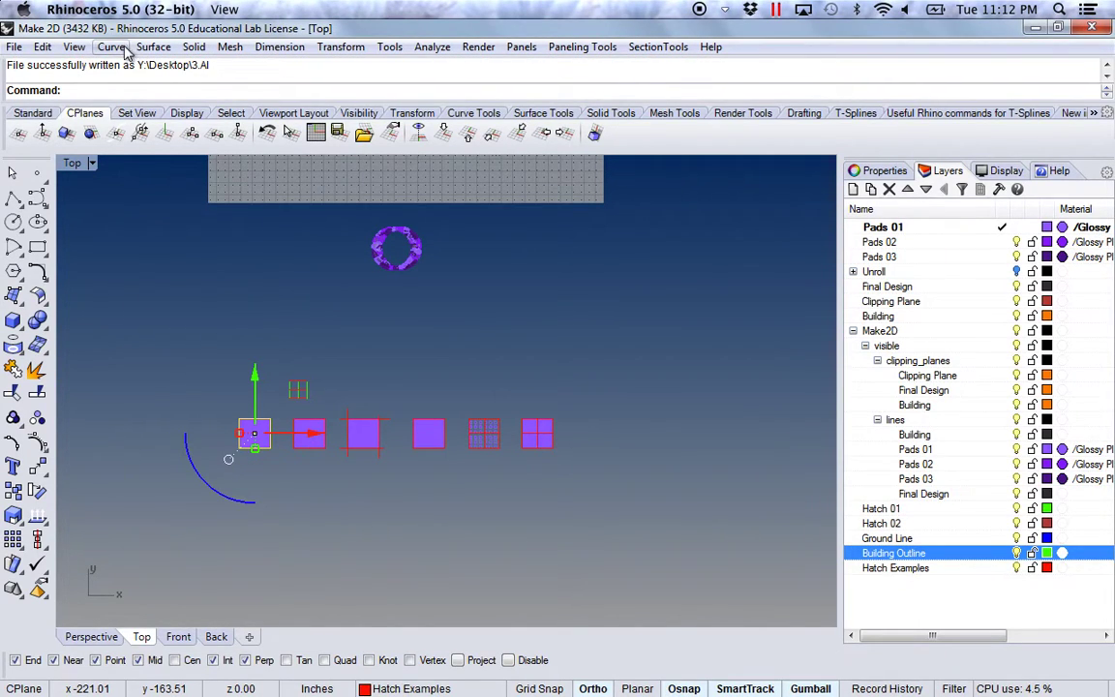
left_click(15, 47)
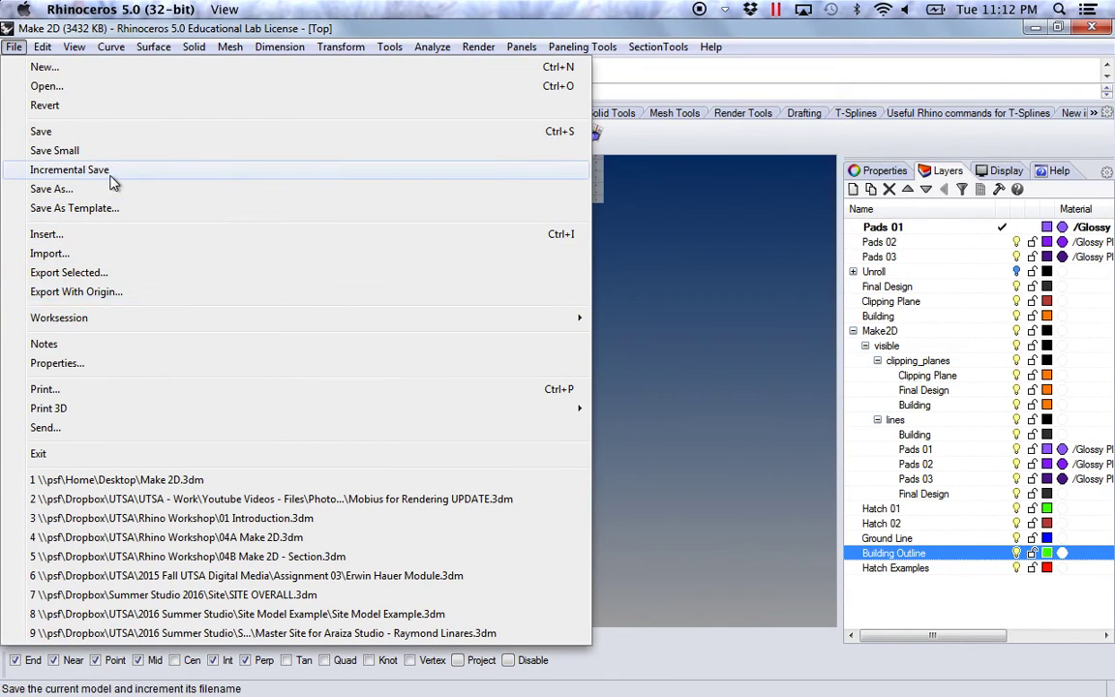
left_click(137, 273)
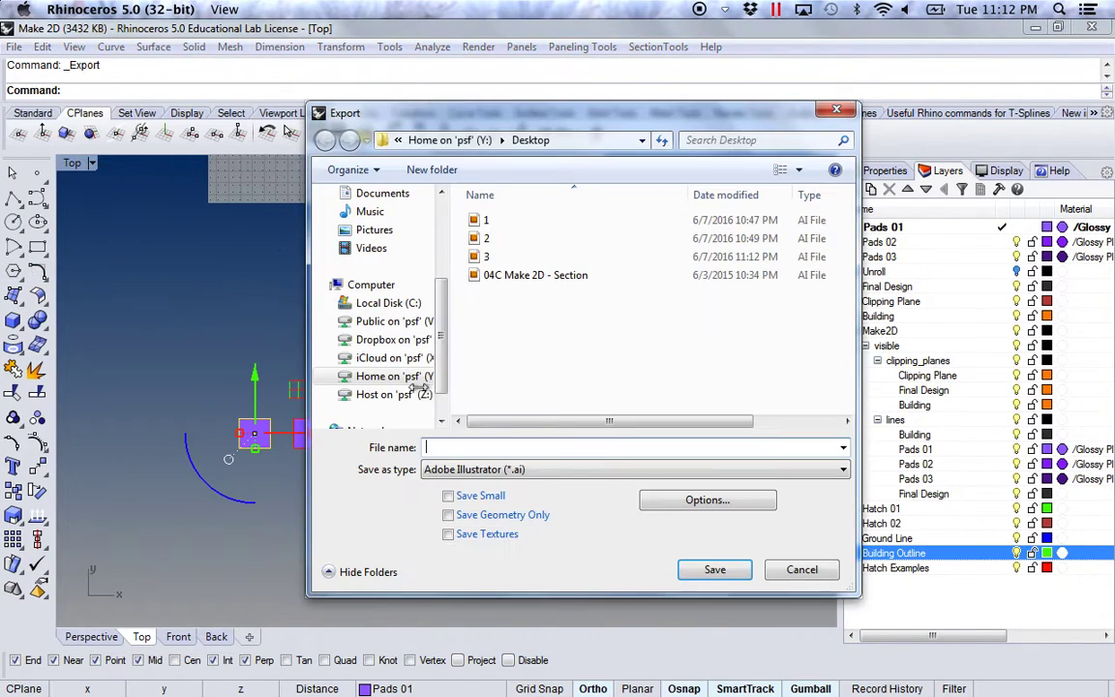
type("4")
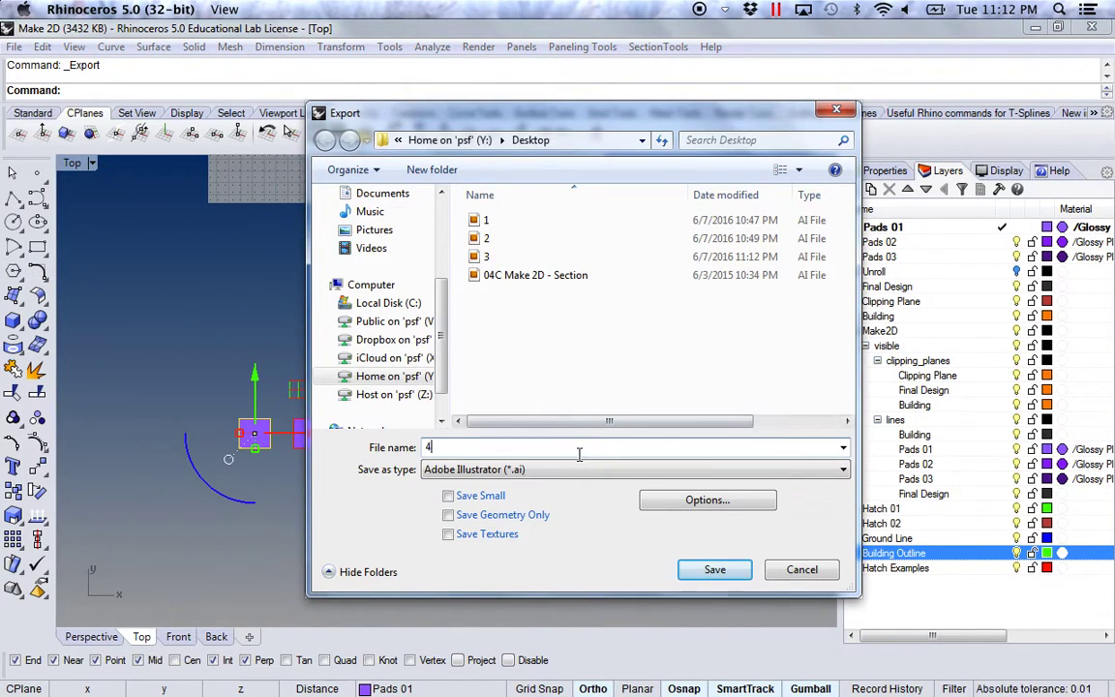
left_click(715, 570)
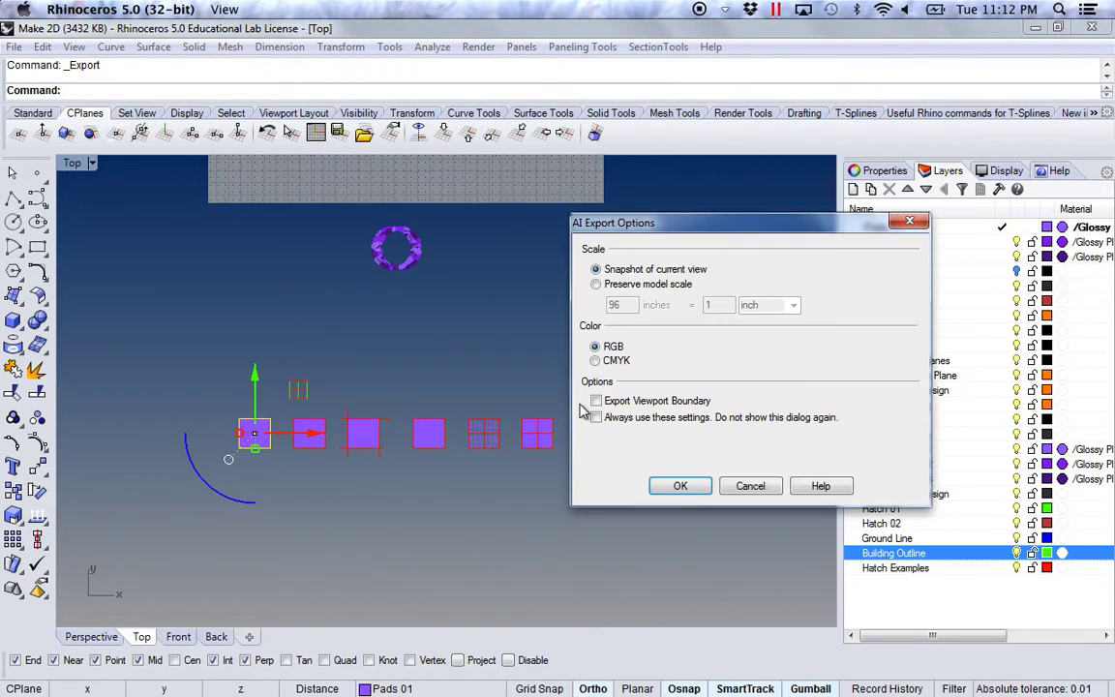
left_click(595, 283)
type("1")
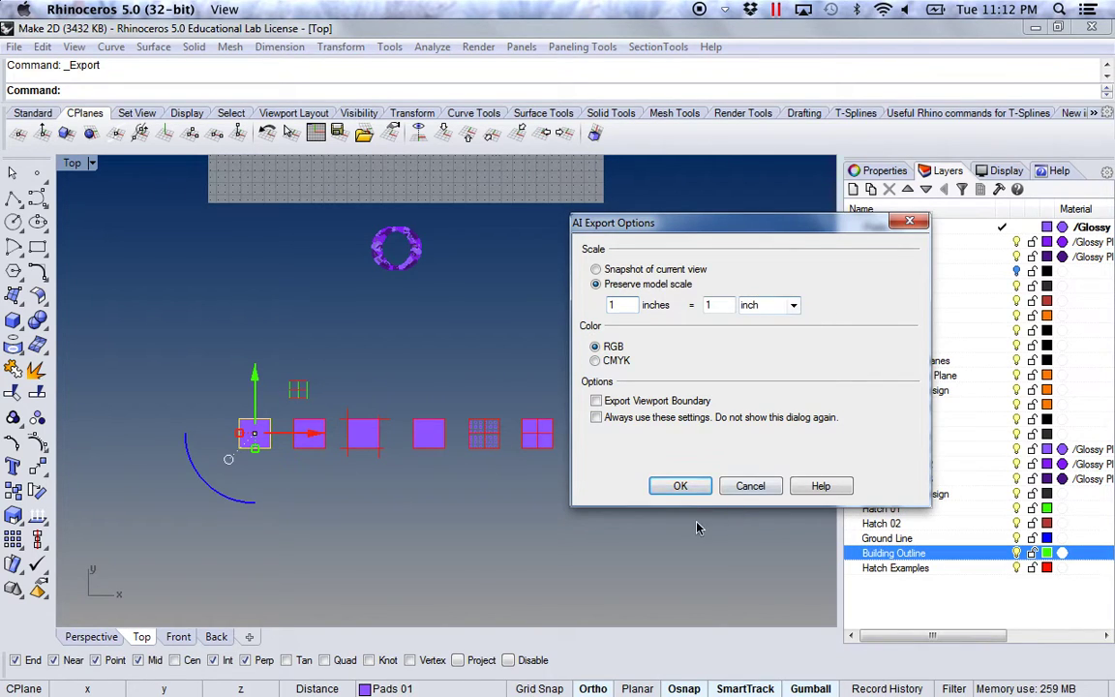
left_click(680, 487)
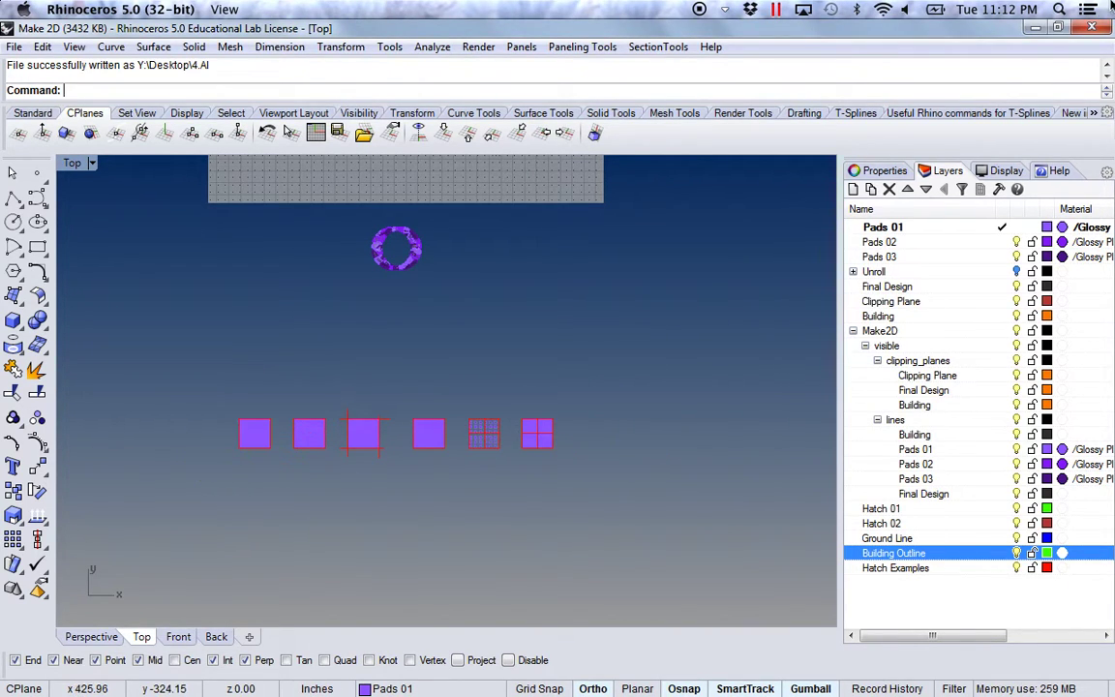
Switch to Illustrator and open the exported file 4 from the desktop.
left_click(1035, 27)
left_click_drag(954, 360, 412, 630)
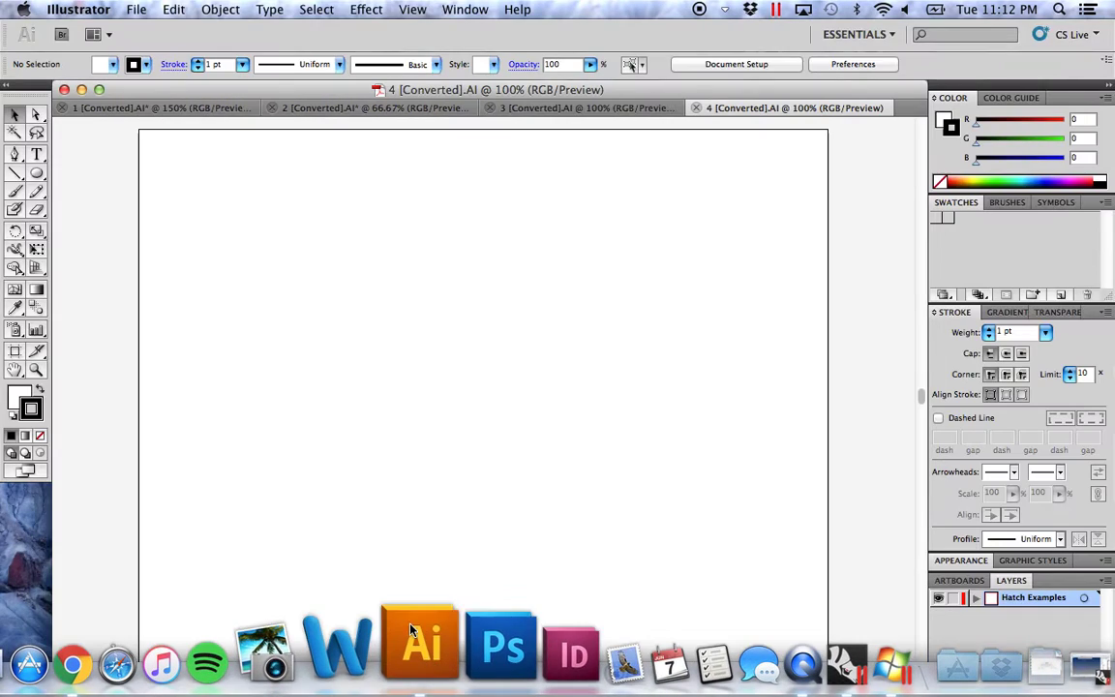
Locate the exported square relative to the artboard by selecting the artwork on the Hatch Examples layer, and deselect it.
left_click(404, 436, "alt")
left_click(457, 432, "alt")
left_click(456, 432, "alt")
left_click(537, 430, "alt")
left_click(453, 391, "alt")
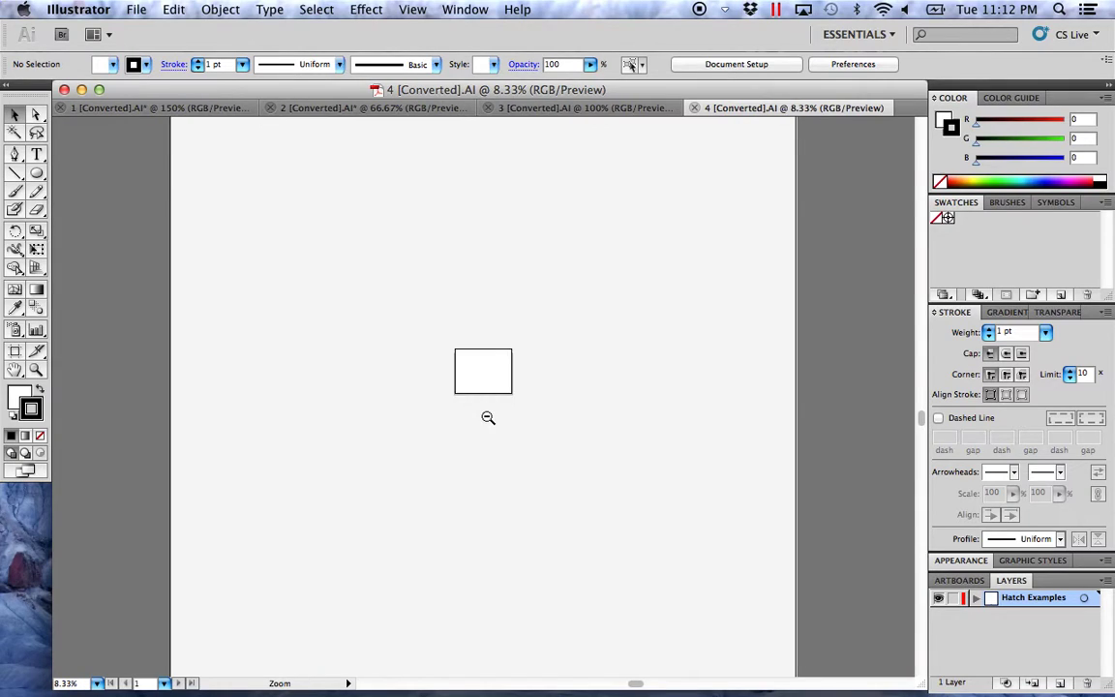
left_click(466, 393, "alt")
left_click(498, 427, "alt")
left_click(492, 411, "alt")
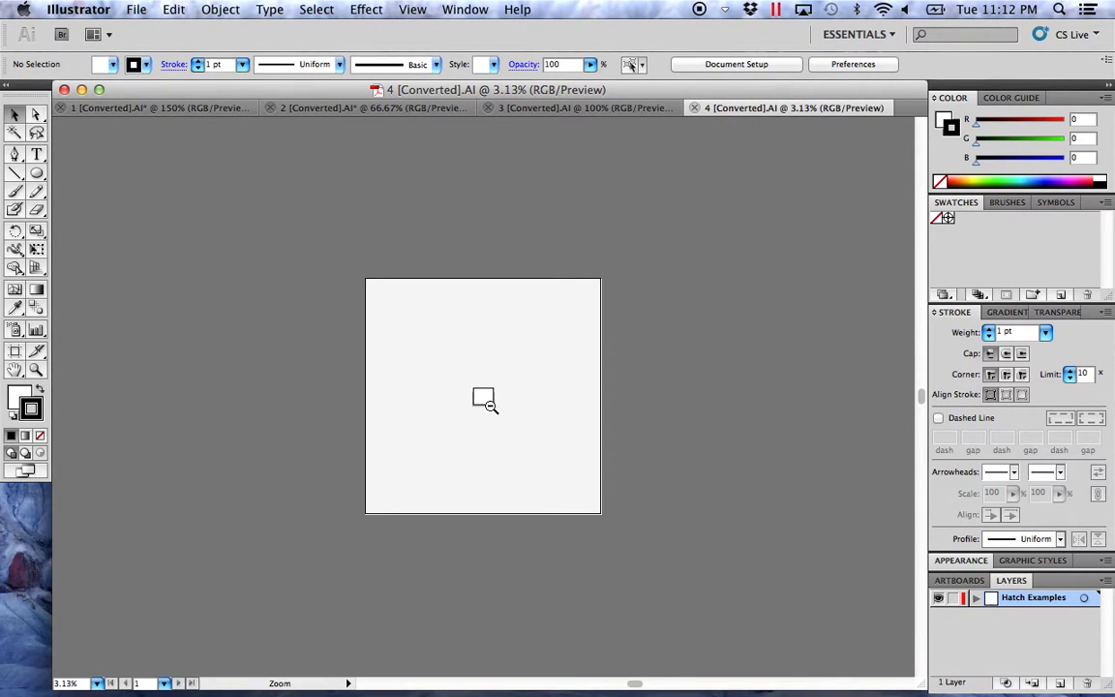
left_click_drag(501, 460, 490, 321)
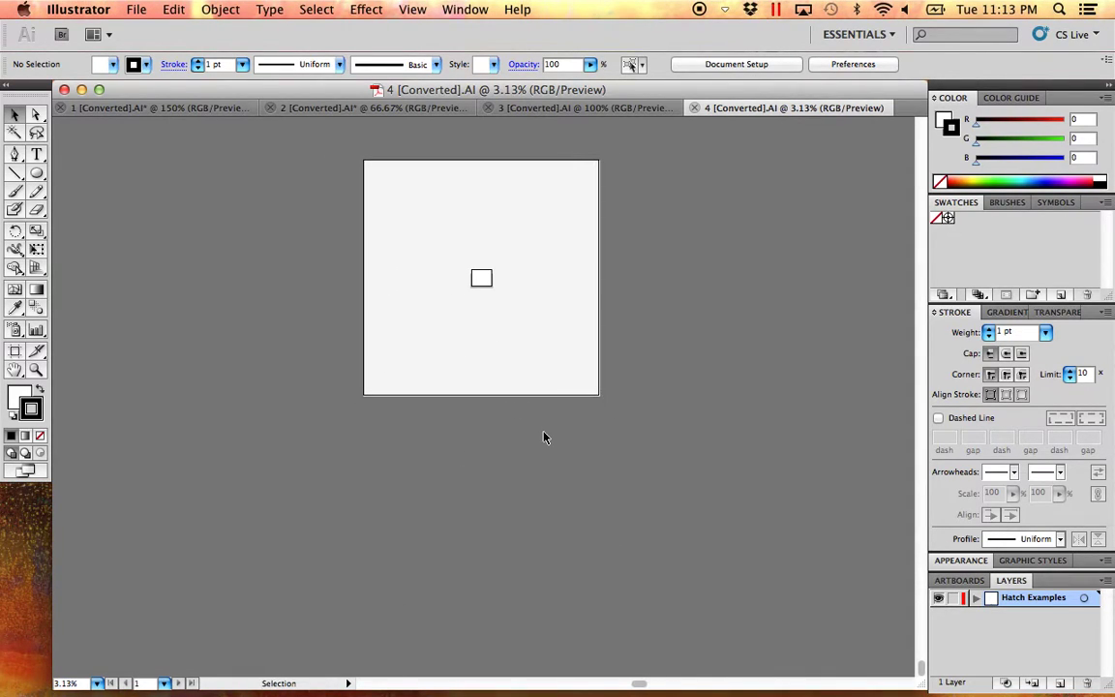
left_click(1085, 598)
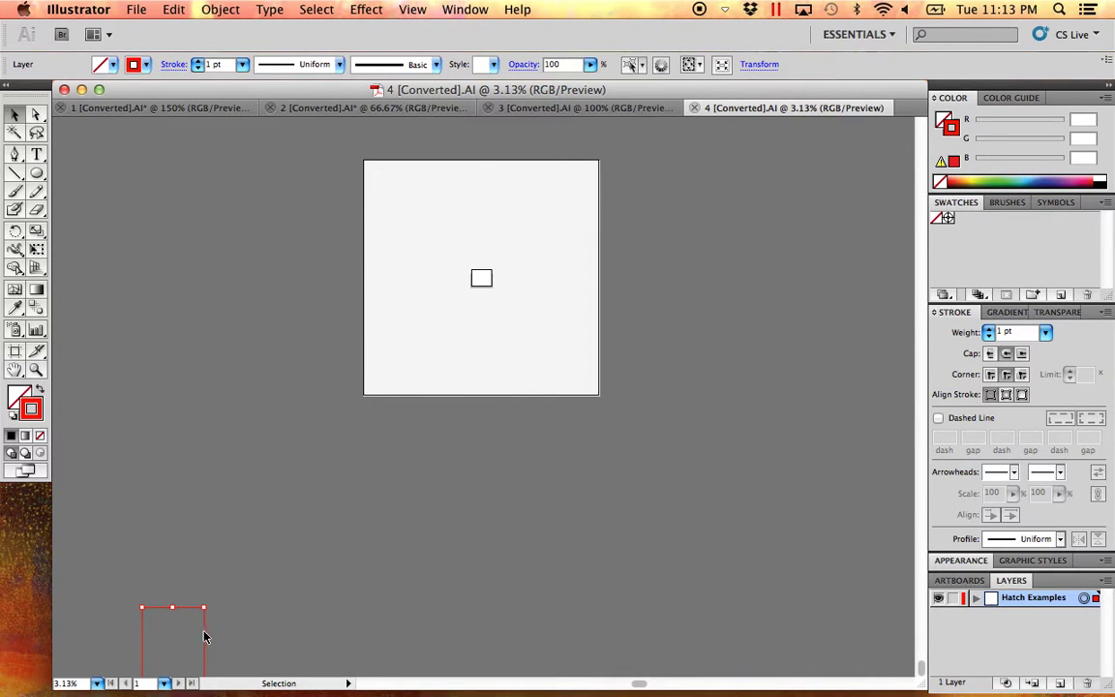
left_click(354, 469)
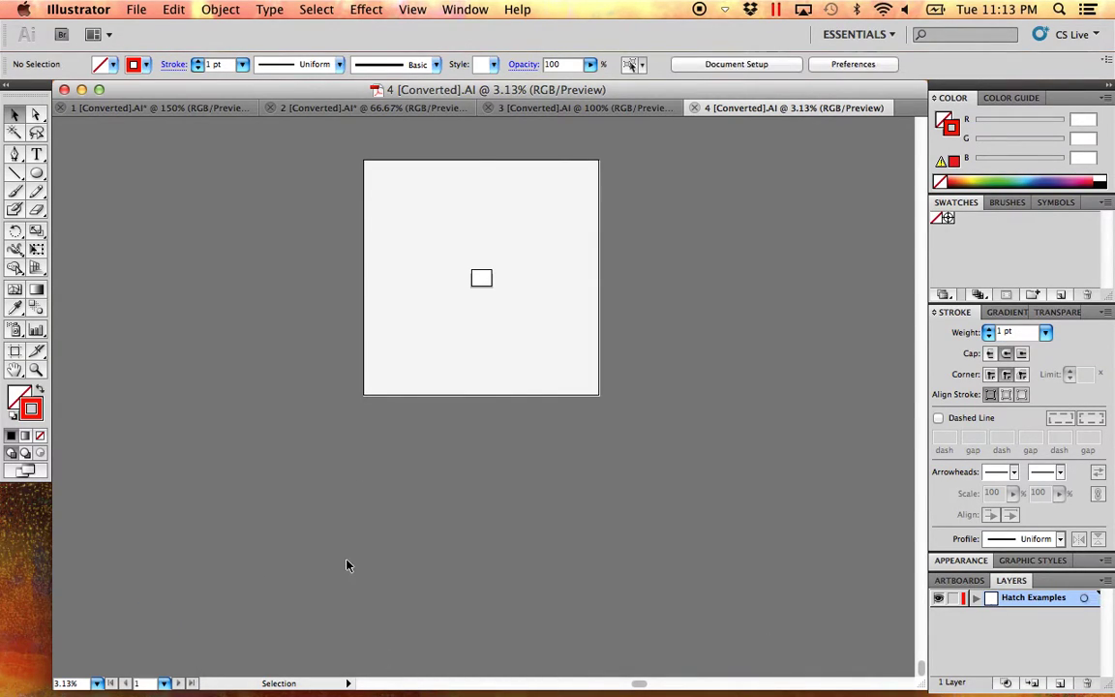
left_click(1085, 598)
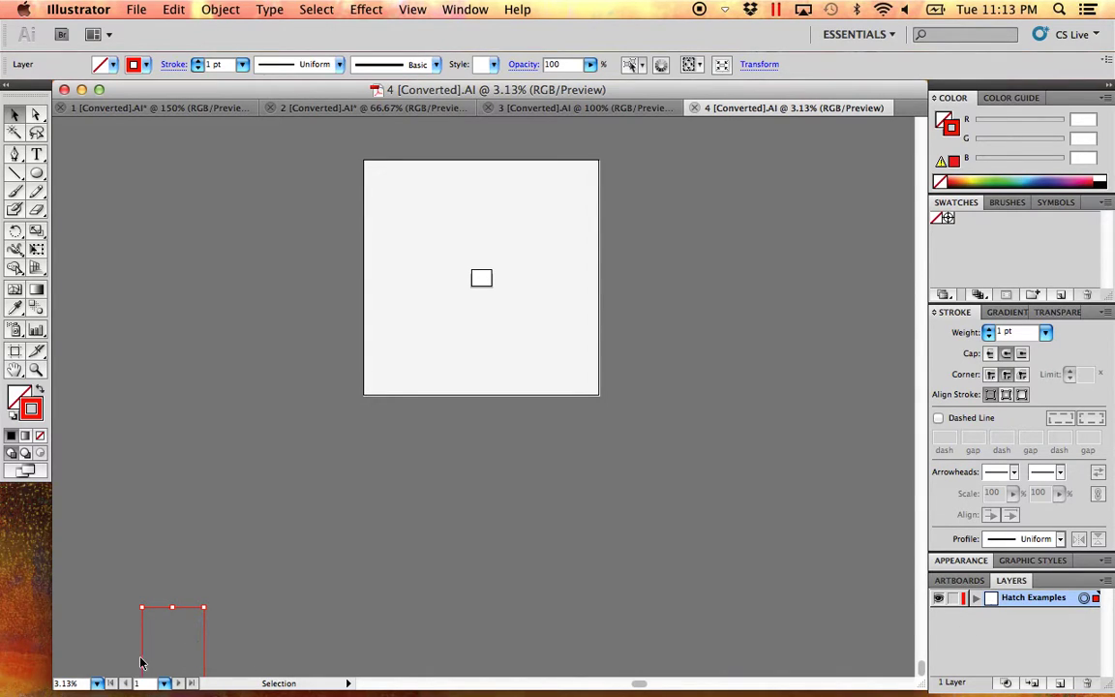
left_click(215, 548)
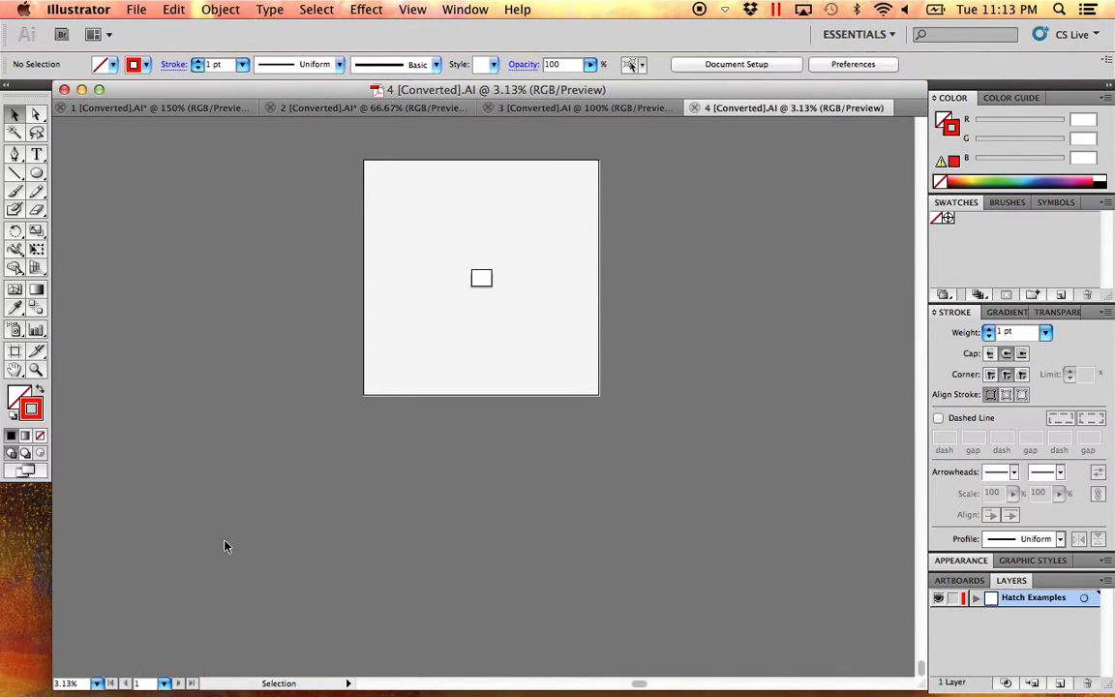
Highlight the Hatch Examples artwork to check its position against the artboard, deselect it, and return to Rhino.
left_click(1084, 598)
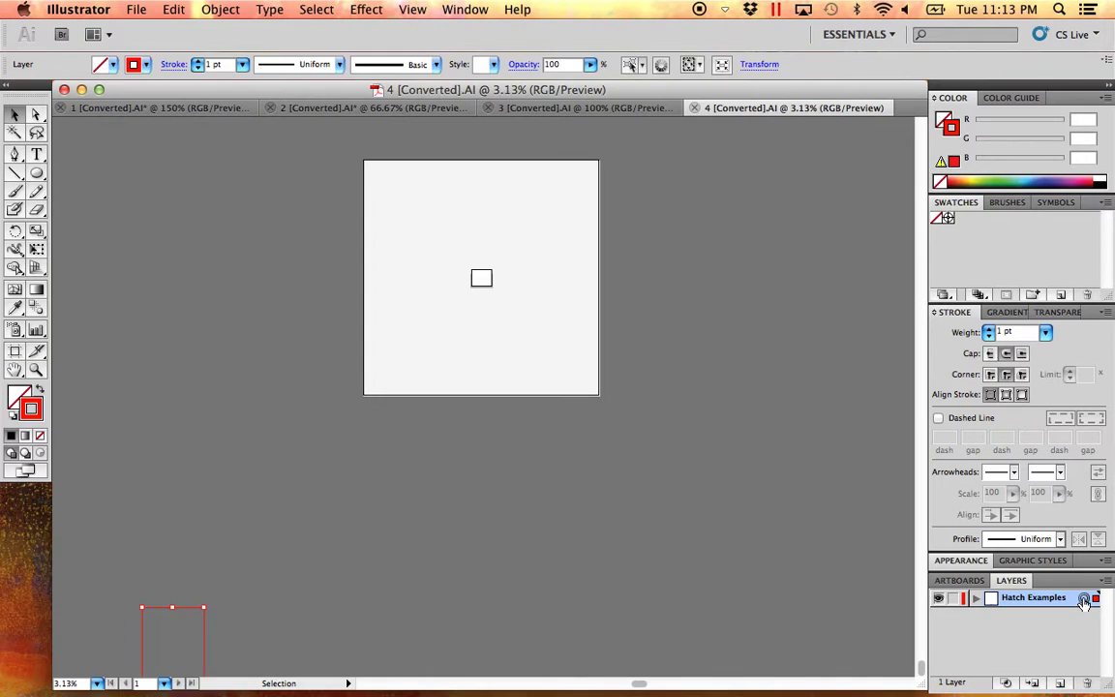
left_click(323, 564)
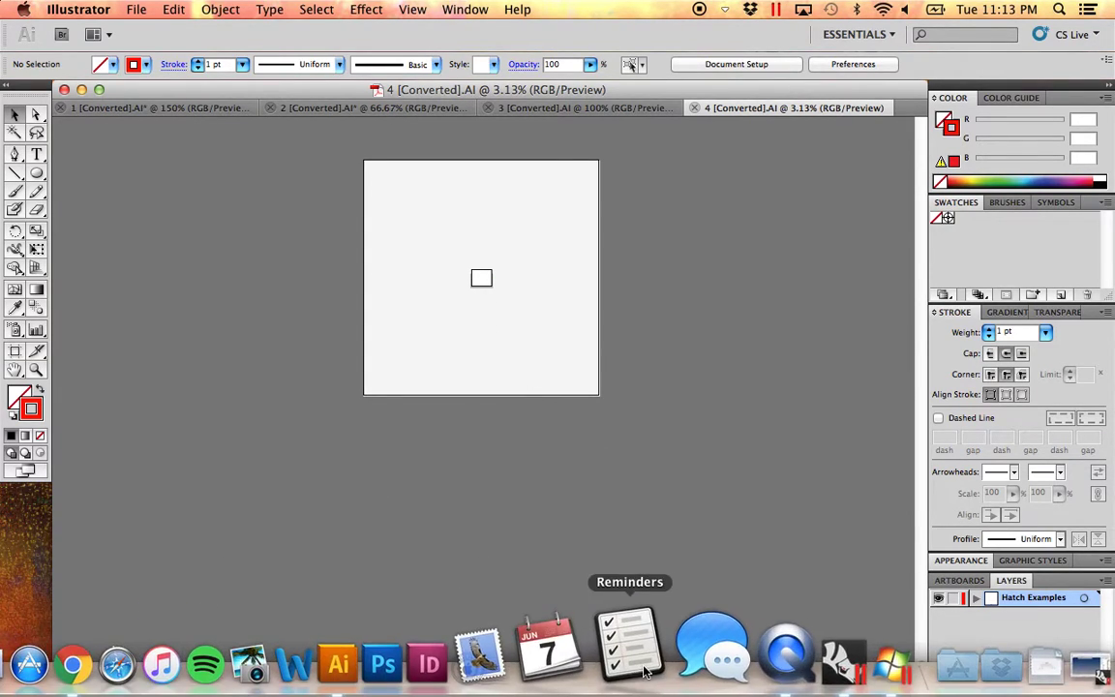
left_click(844, 668)
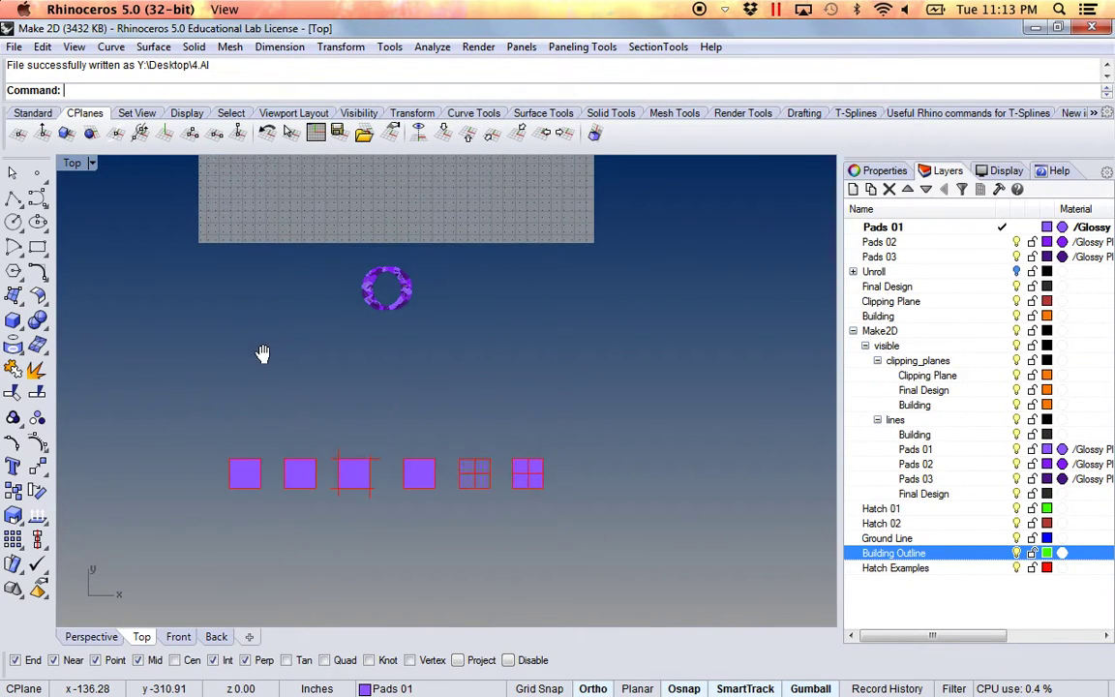
Move the first hatch square's outline curve up to the lower edge of the grid and deselect it.
left_click(264, 474)
left_click(307, 513)
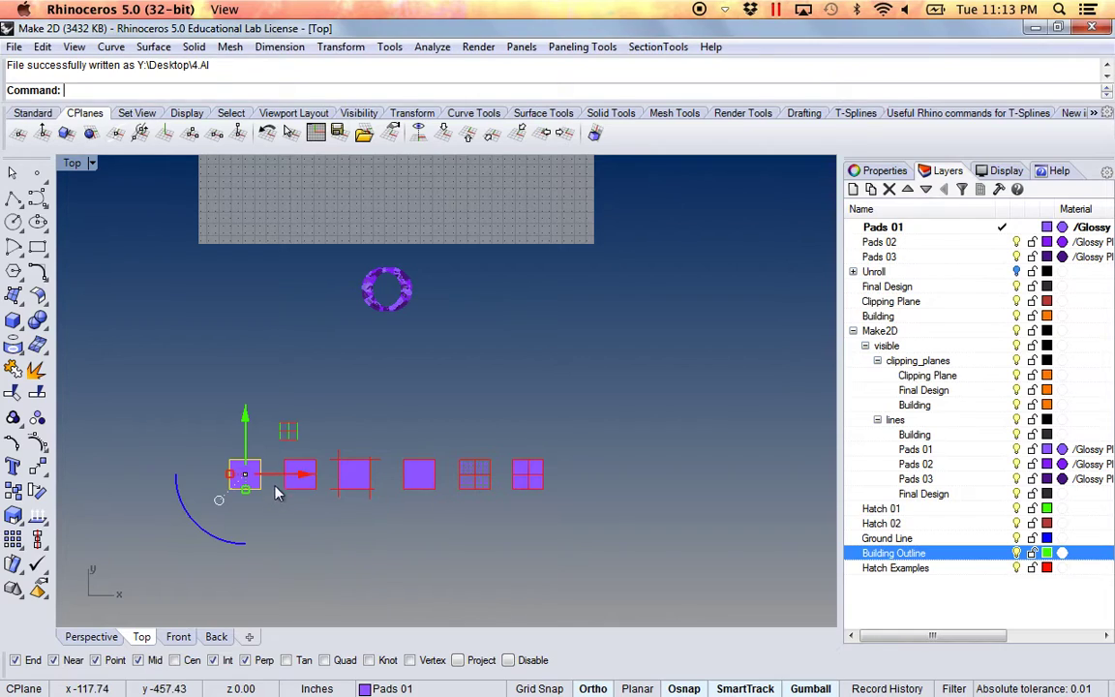
left_click_drag(286, 426, 358, 213)
key("Escape")
scroll(233, 387, "up", 1)
left_click_drag(233, 386, 151, 544)
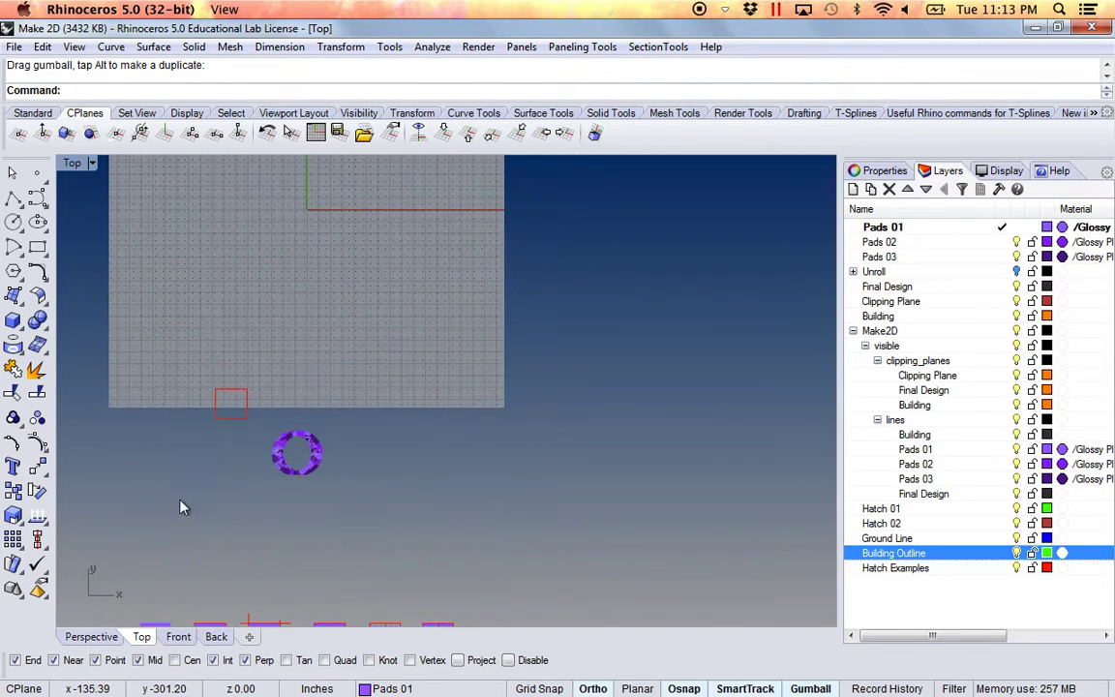
Export the moved square outline as Illustrator file 5, preserving model scale at 1 inch = 1 inch.
left_click(199, 371)
left_click(13, 47)
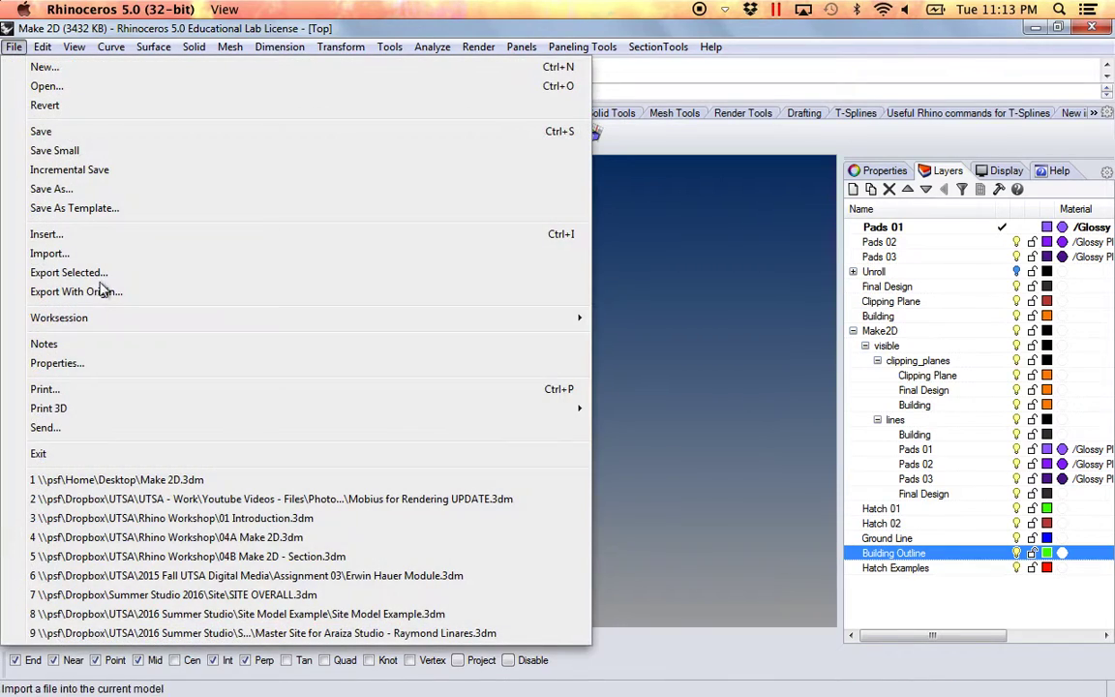
left_click(309, 283)
type("5")
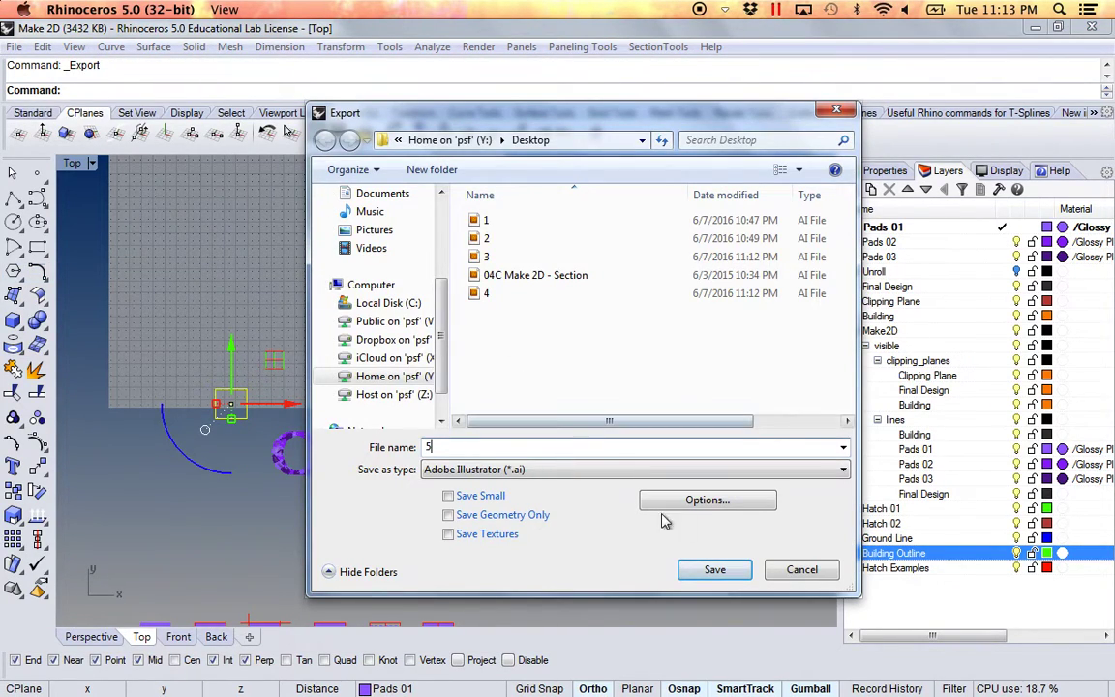
left_click(714, 569)
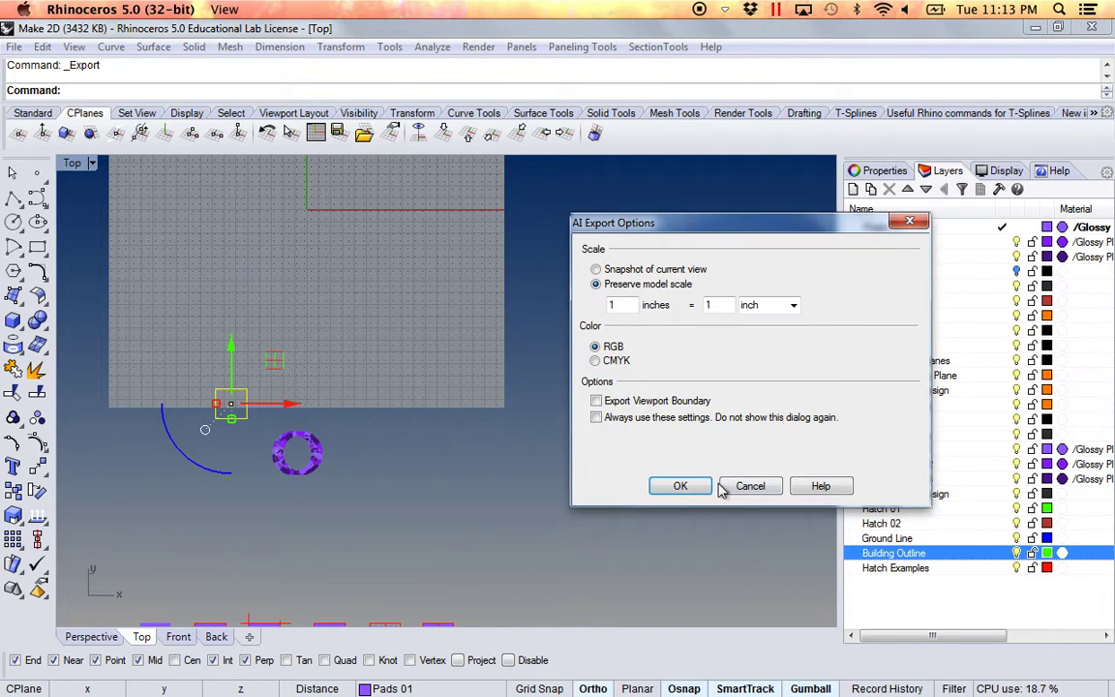
left_click(682, 486)
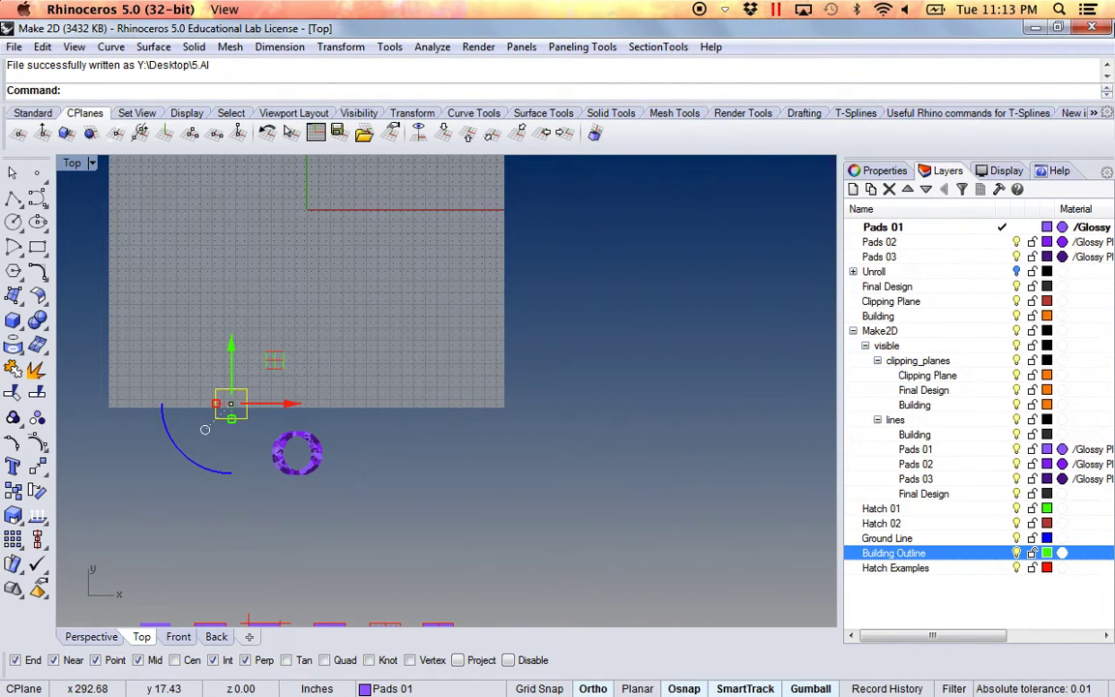
Open the exported file 5 from the desktop in Illustrator and locate its square relative to the artboard.
left_click(1034, 29)
left_click_drag(963, 453, 426, 644)
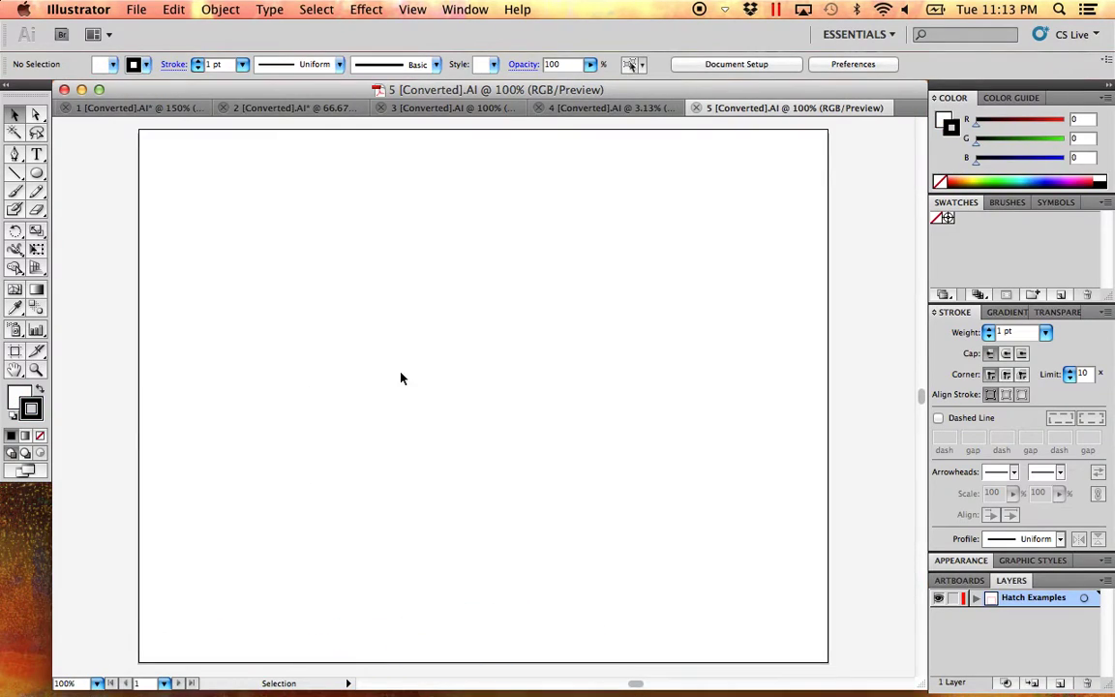
left_click(415, 439, "alt")
left_click(415, 439, "alt")
left_click(415, 439, "alt")
left_click(415, 438, "alt")
left_click(415, 438, "alt")
left_click(415, 439, "alt")
left_click(415, 438, "alt")
left_click(415, 438, "alt")
left_click(416, 438, "alt")
left_click_drag(415, 438, 471, 321)
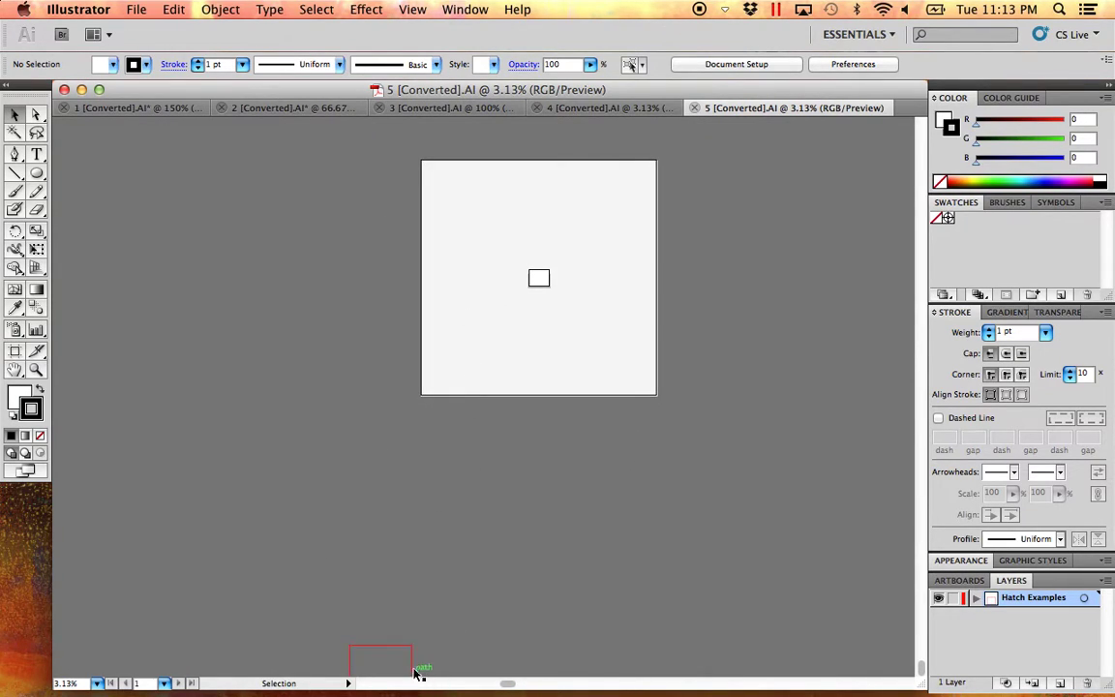
left_click_drag(468, 585, 403, 602)
left_click(692, 299)
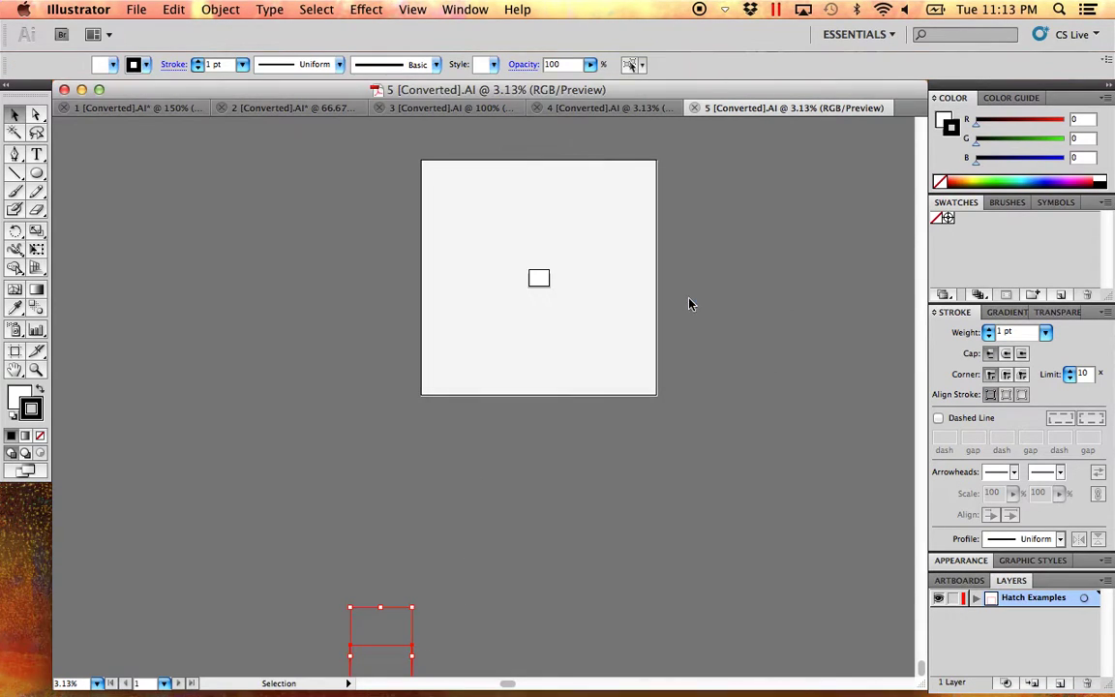
Try moving the exported square onto the artboard area, undo the move, and deselect the square.
left_click(441, 647)
left_click_drag(406, 646, 511, 297)
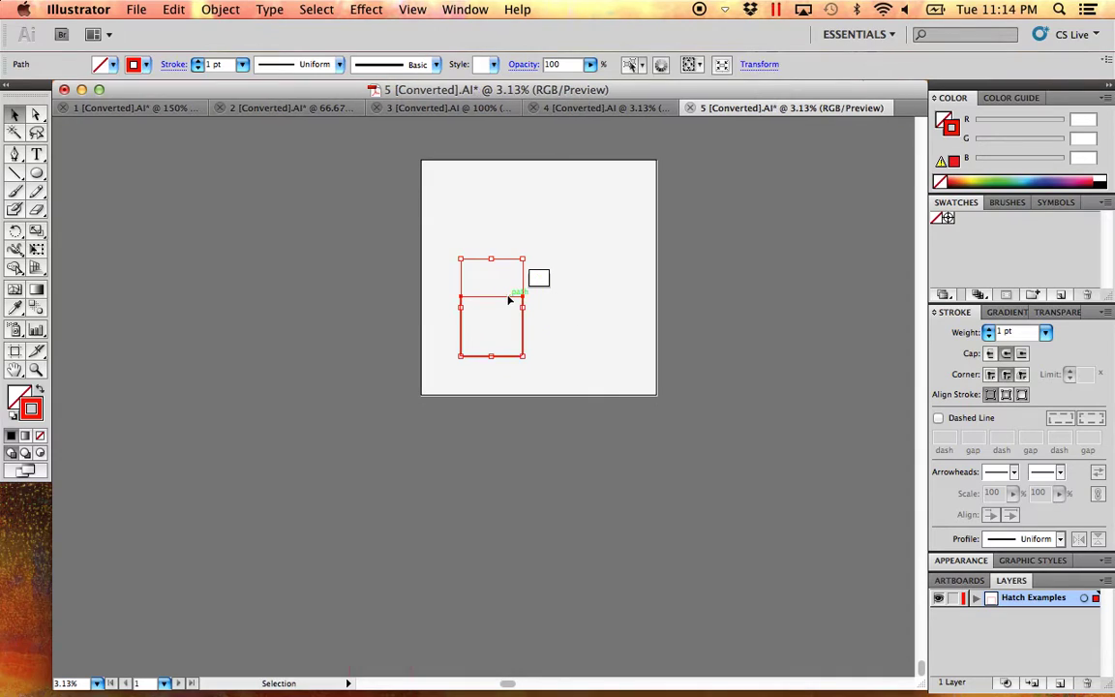
left_click(552, 332)
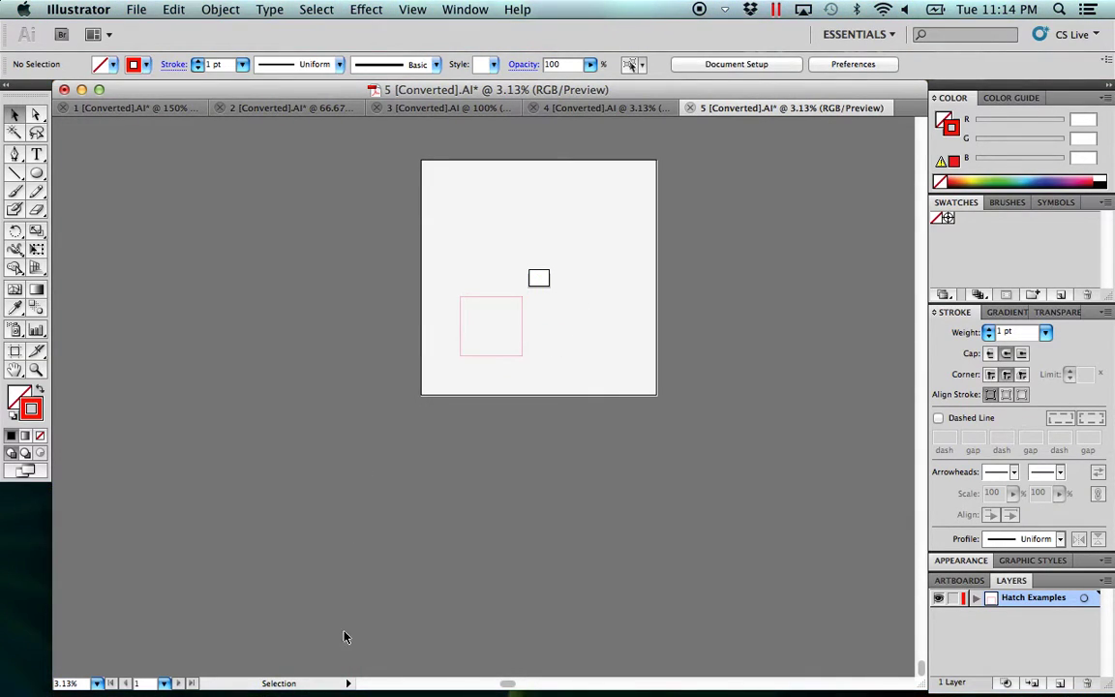
key("super+z")
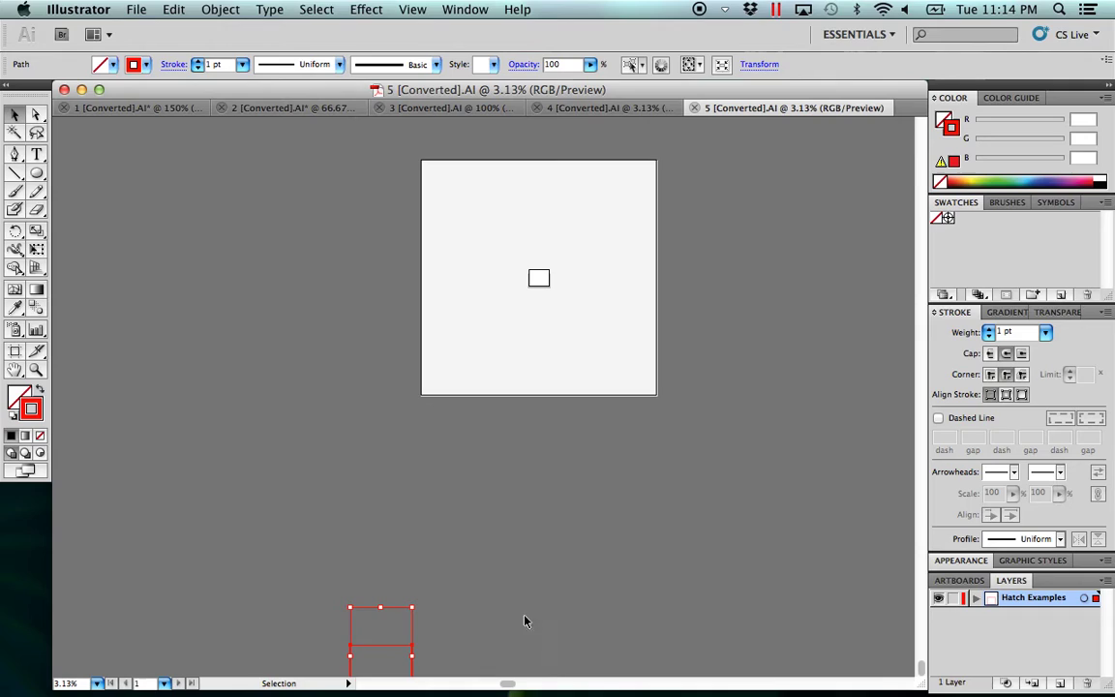
left_click(510, 571)
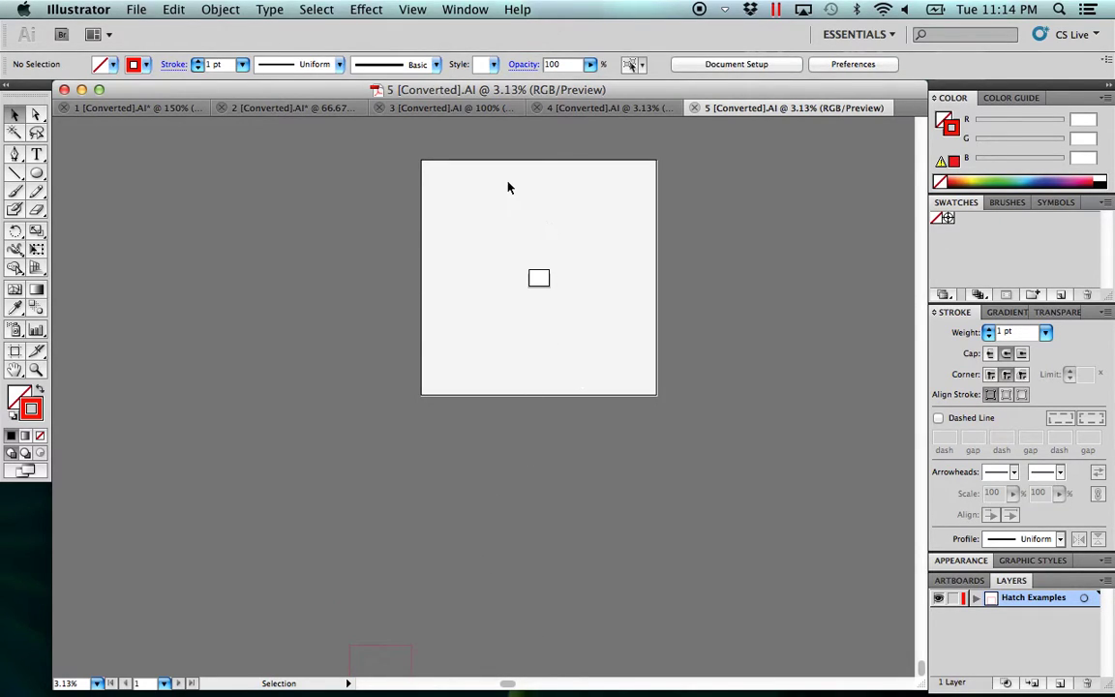
Compare the square's position relative to the grid origin in Rhino with its position in Illustrator, and return to Rhino.
mouse_move(510, 689)
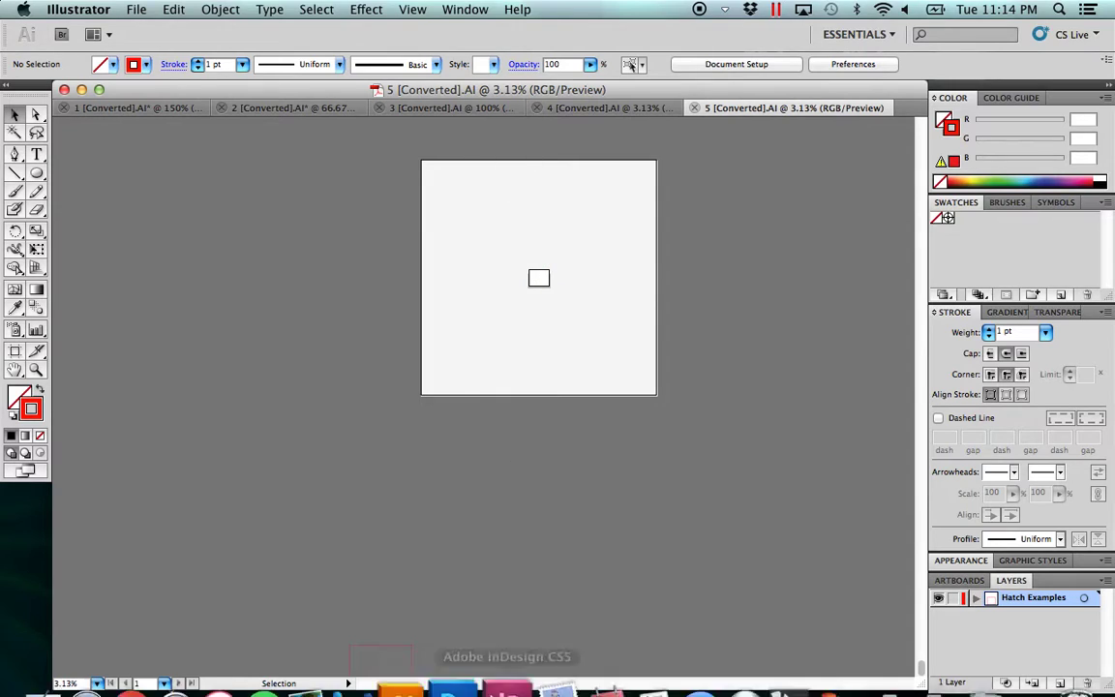
left_click(766, 650)
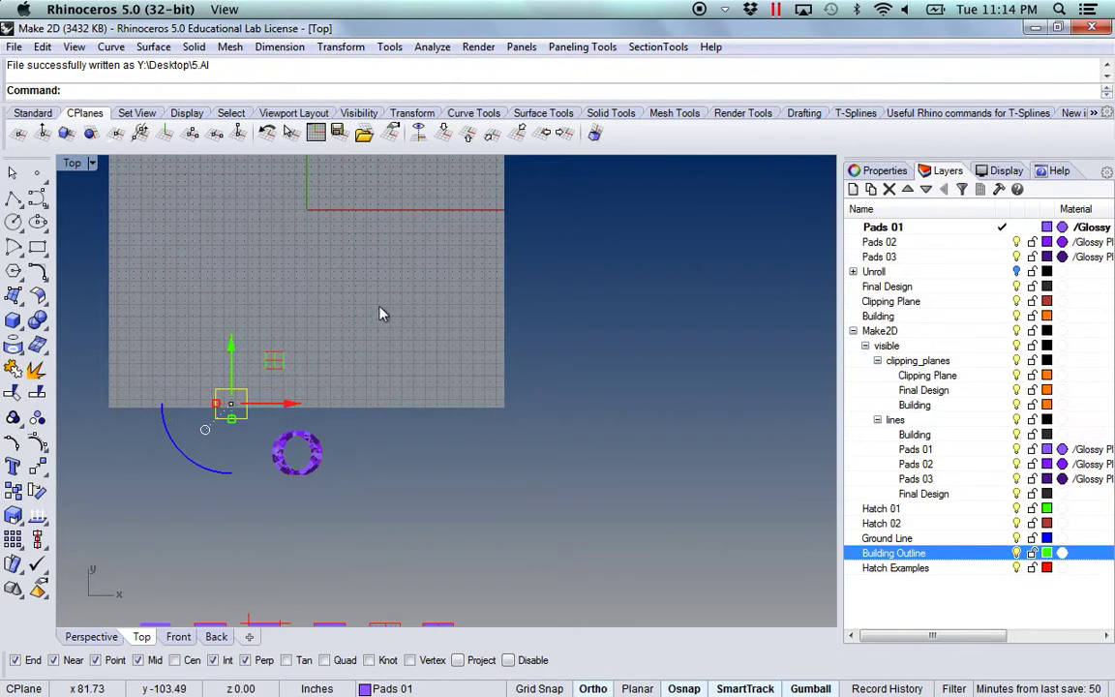
left_click_drag(345, 301, 463, 464)
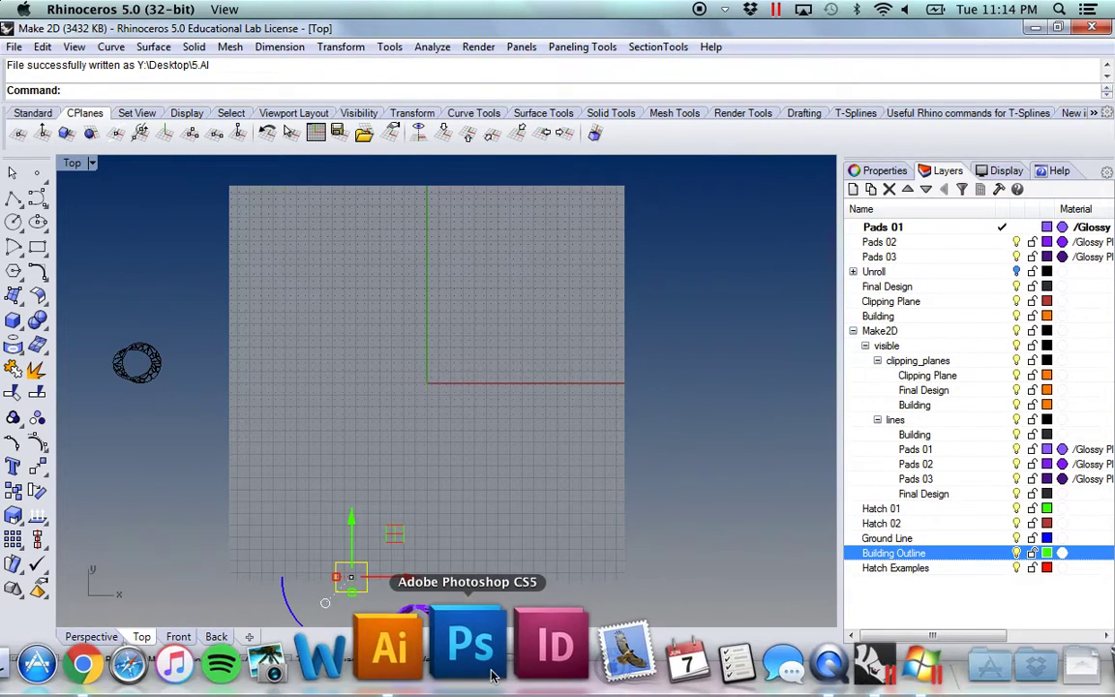
left_click(438, 656)
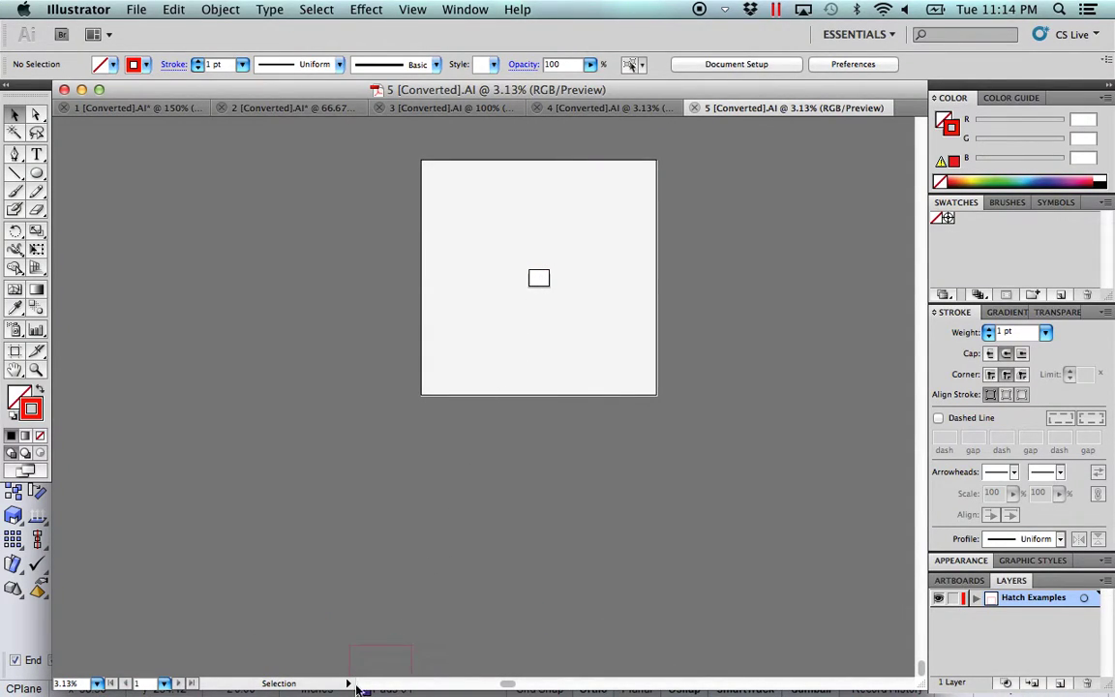
mouse_move(465, 689)
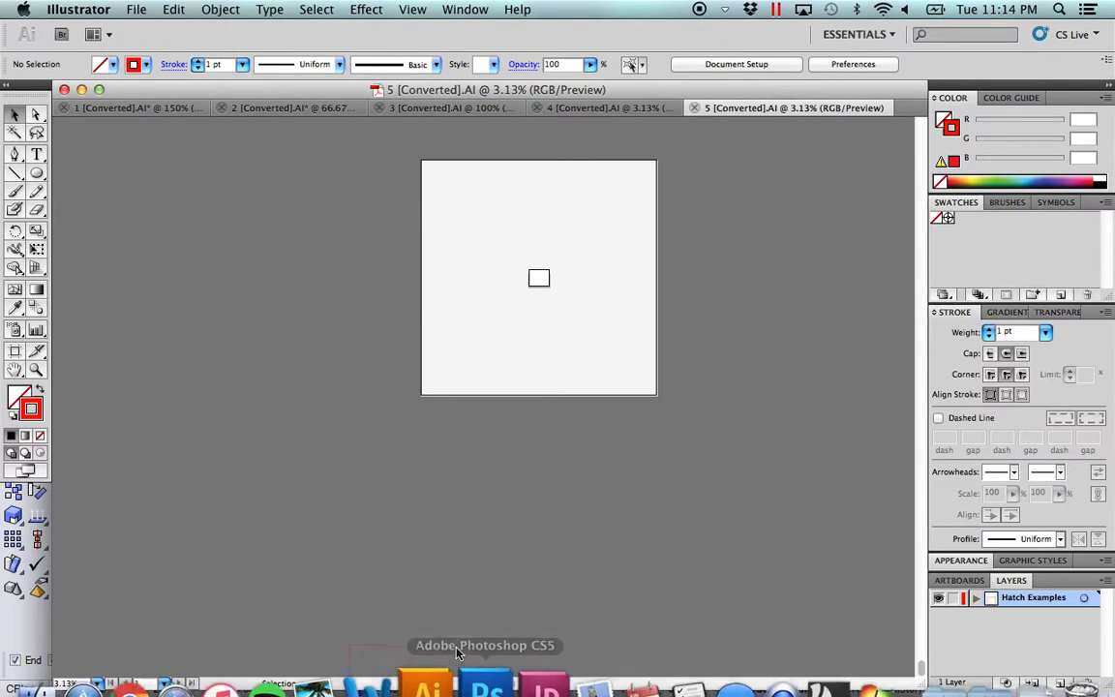
left_click(811, 683)
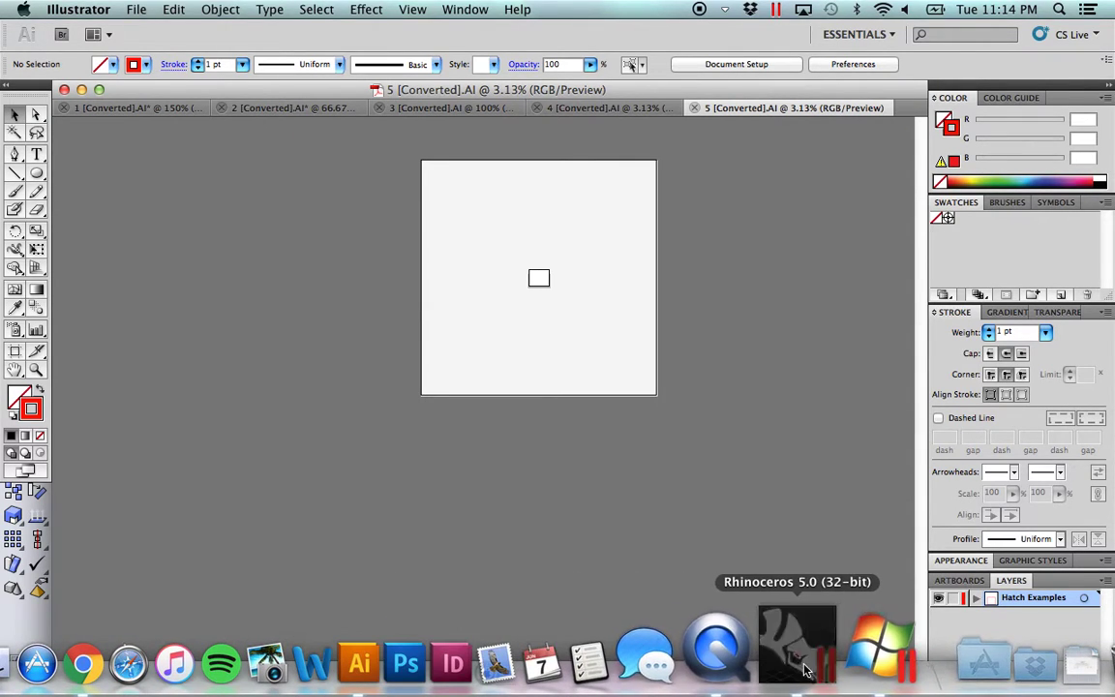
Move the square outline onto the grid origin and export it as Illustrator file 6, preserving model scale at 1 inch = 1 inch.
left_click_drag(392, 536, 468, 344)
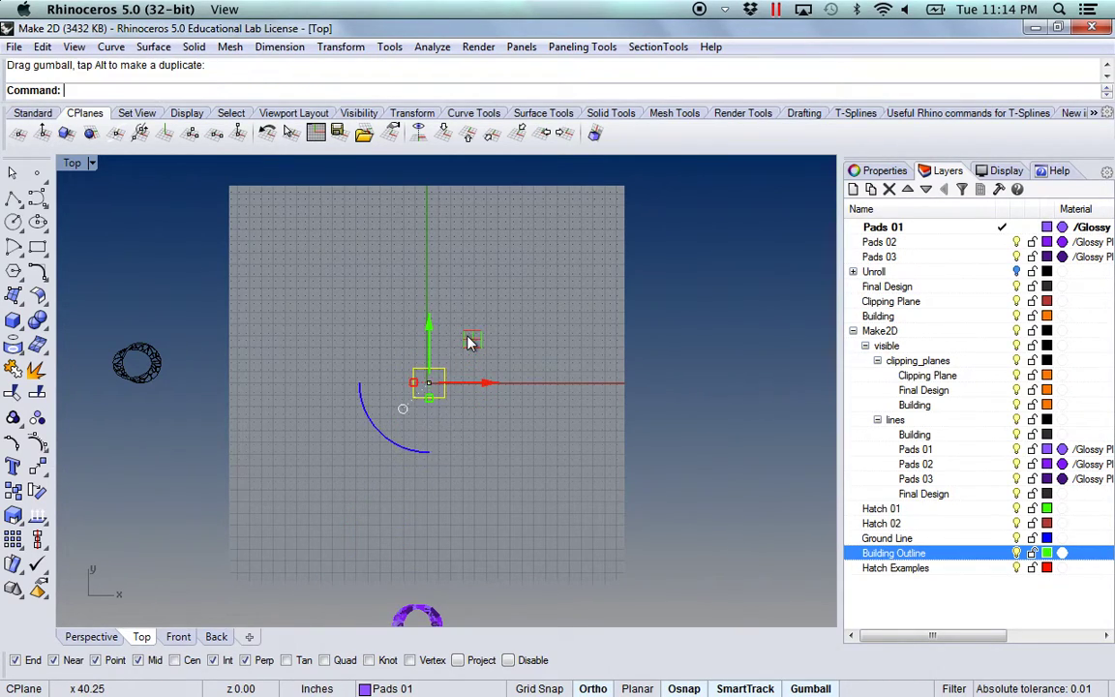
left_click(14, 51)
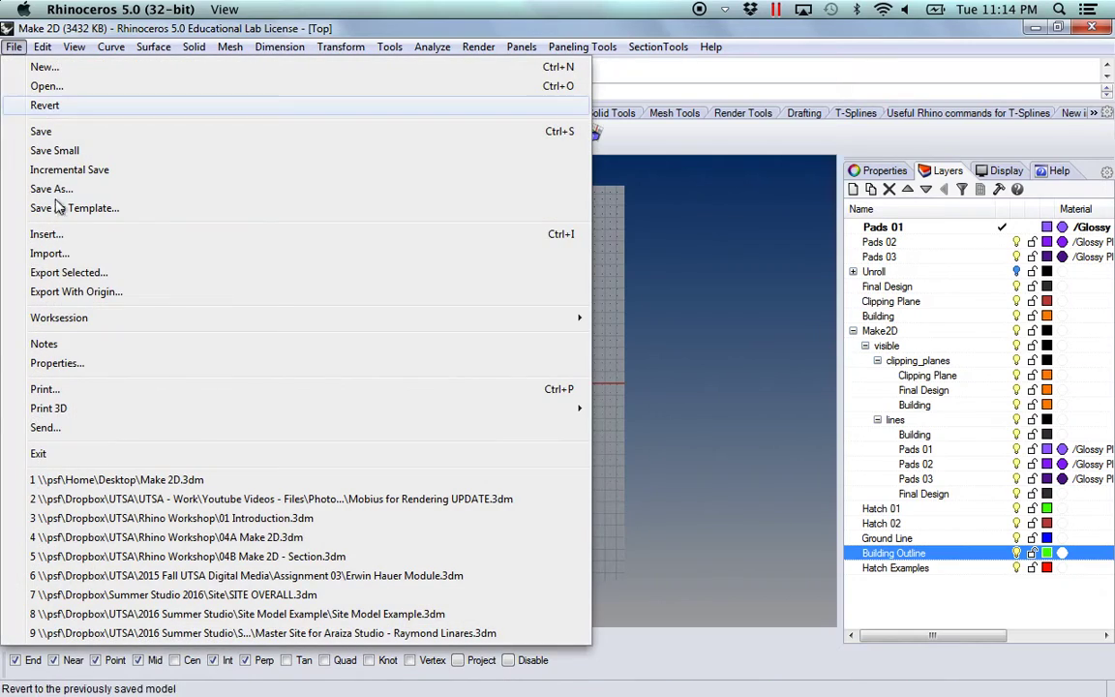
left_click(77, 272)
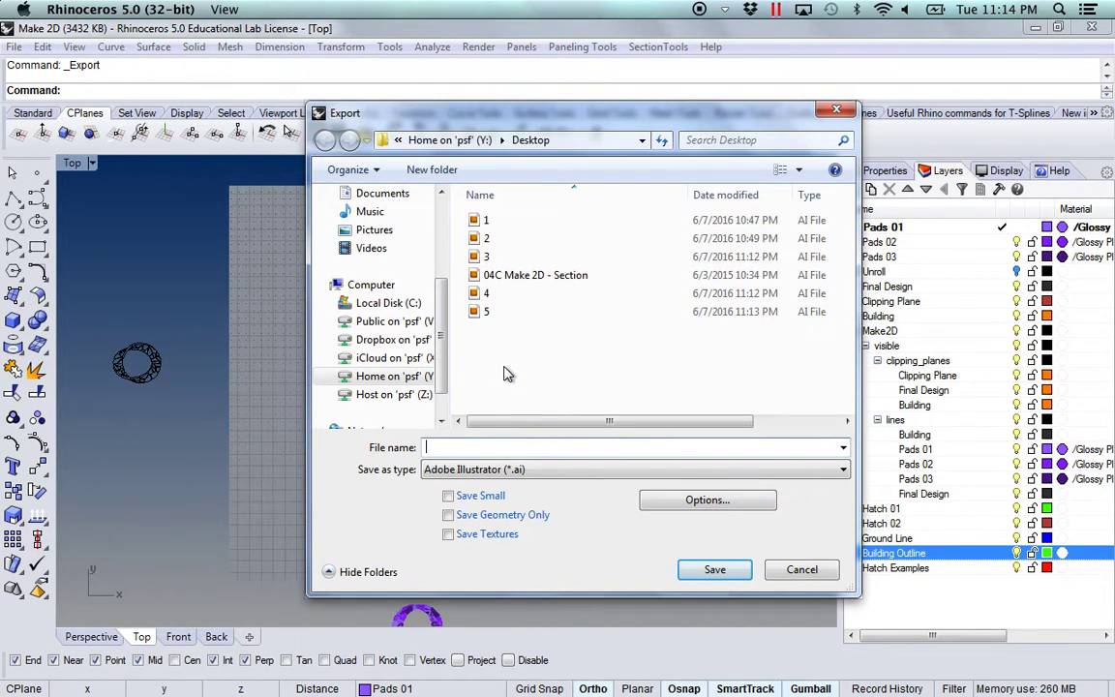
left_click(714, 570)
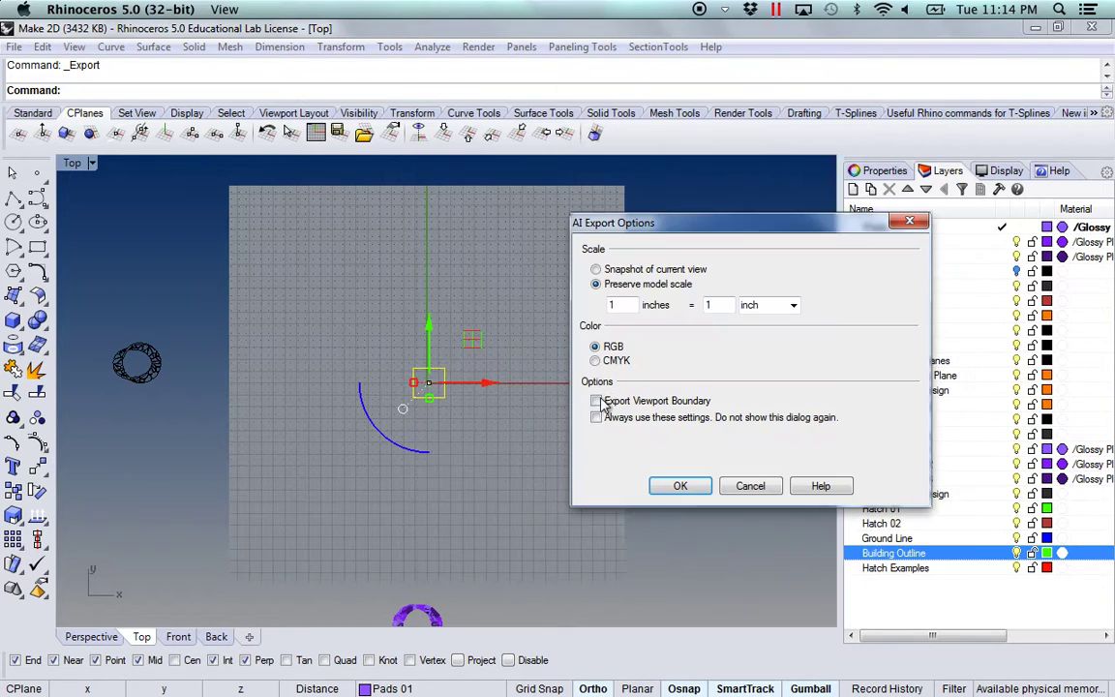
left_click(693, 485)
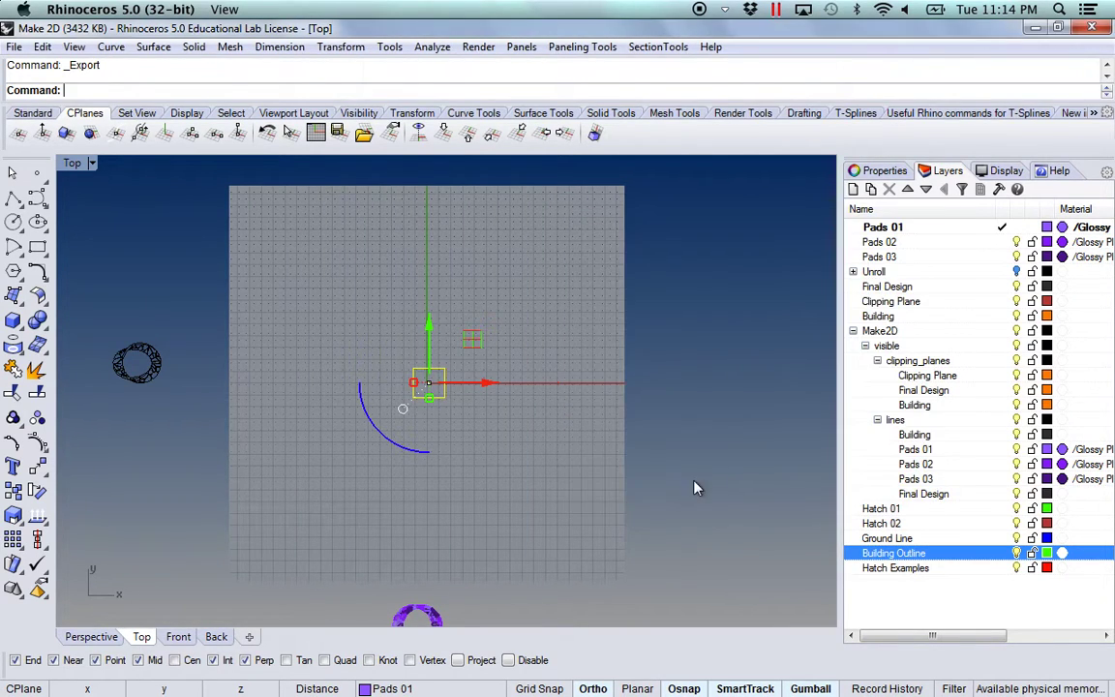
Open the exported file 6 from the desktop in Illustrator and examine where its square sits relative to the artboard.
left_click(1035, 29)
left_click_drag(977, 528, 418, 639)
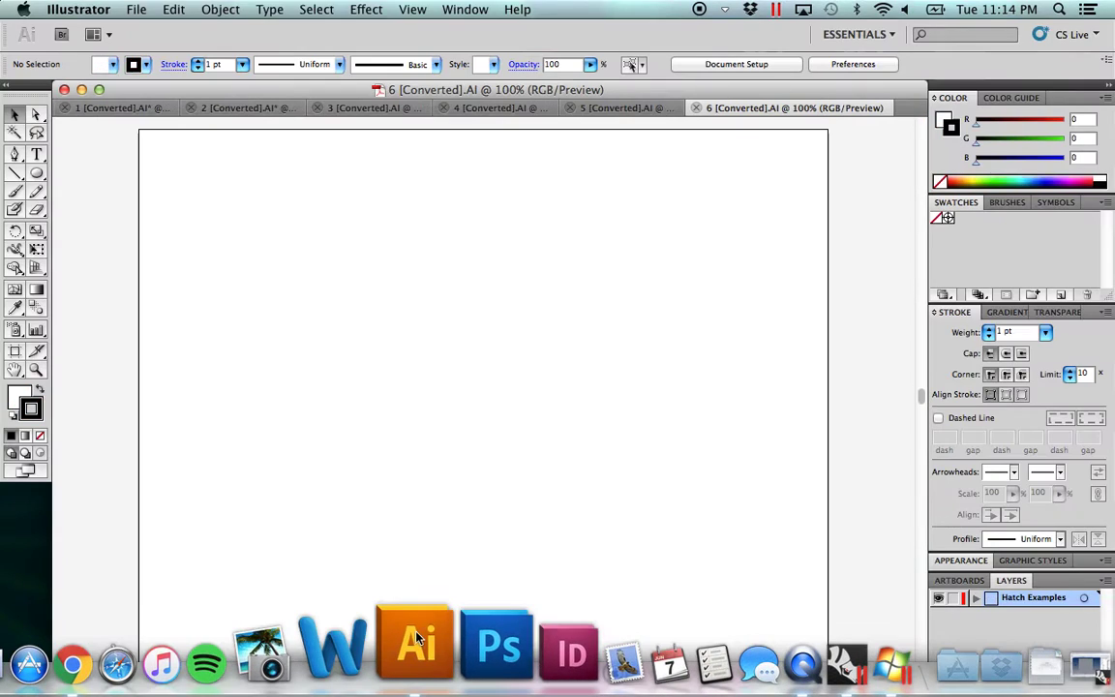
left_click(443, 396, "alt+super")
left_click(530, 440, "alt+super")
left_click(503, 424, "alt+super")
left_click(463, 391, "alt+super")
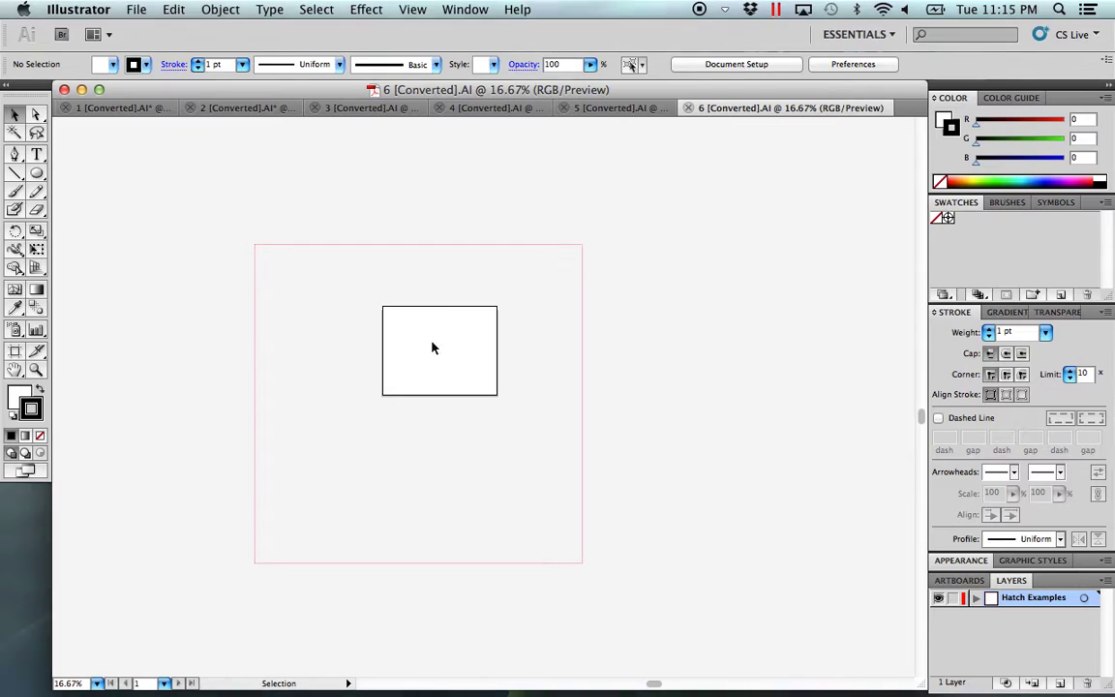
left_click(448, 346, "alt+super")
left_click(448, 363, "alt+super")
left_click(489, 409, "alt+super")
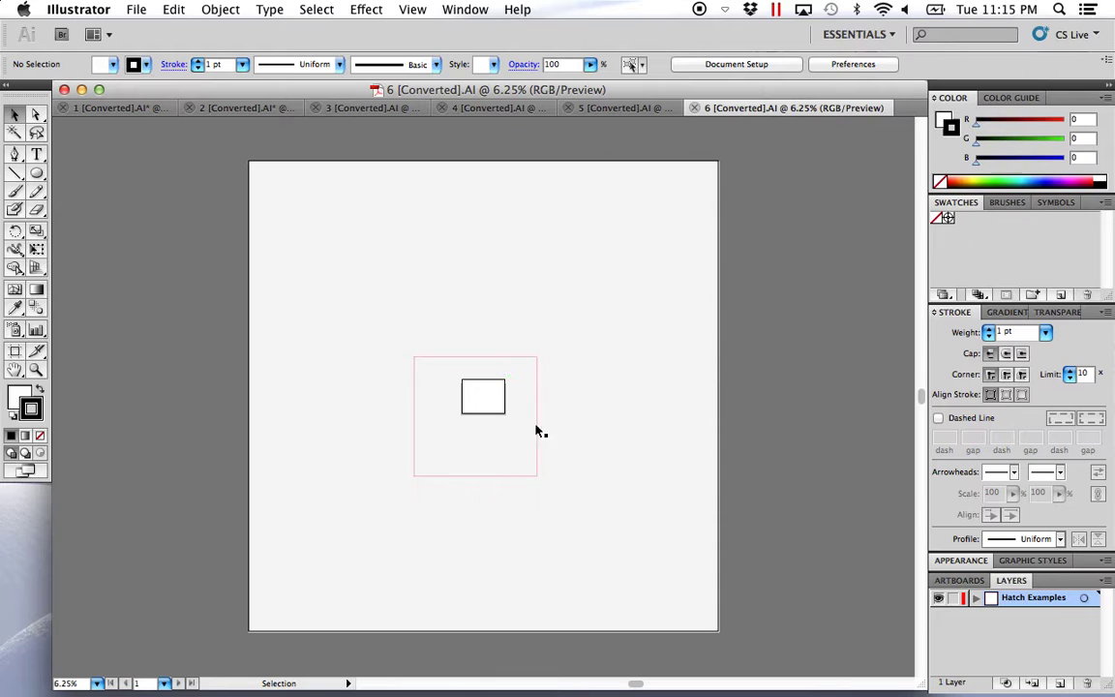
Return to Rhino and delete the square outline at the origin.
mouse_move(542, 693)
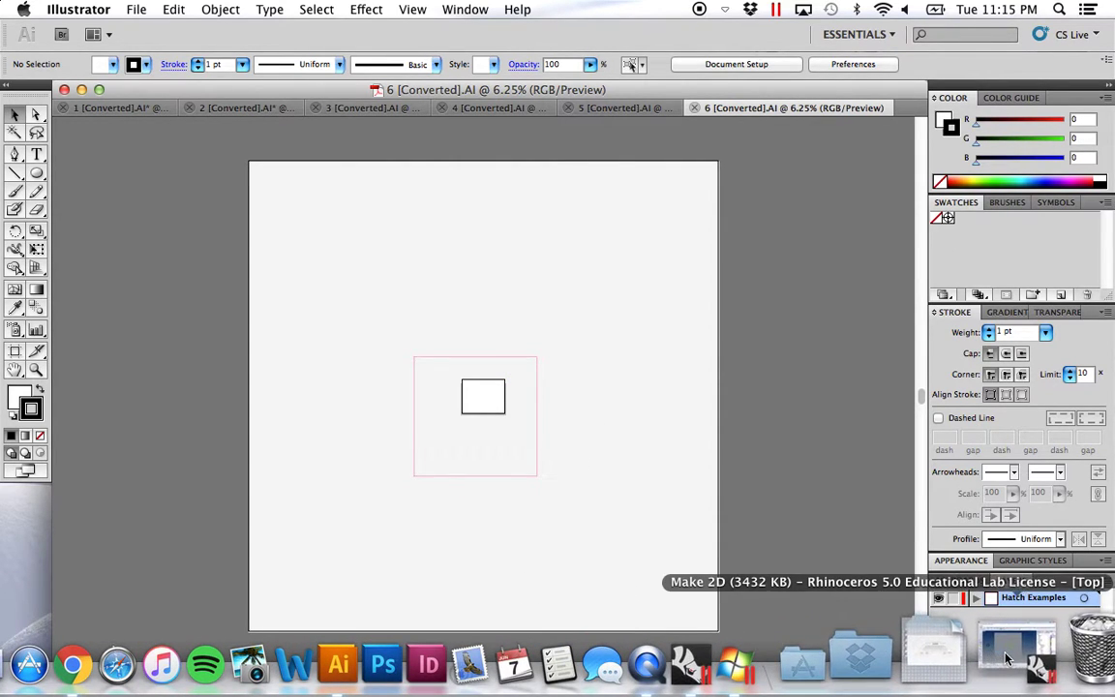
left_click(1089, 664)
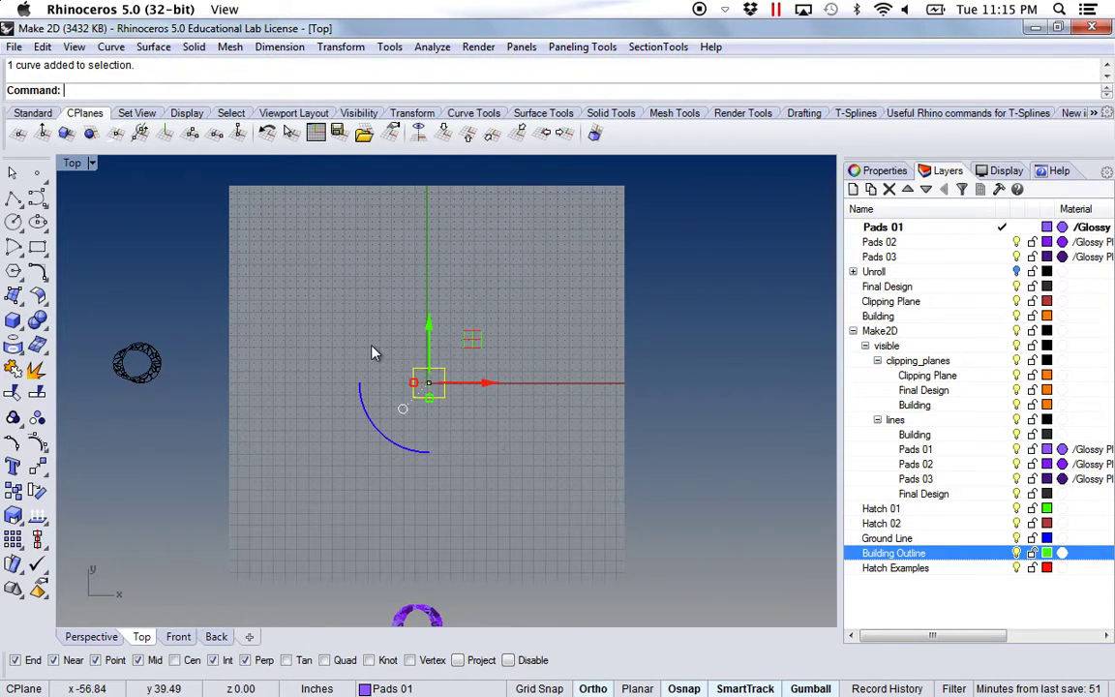
key("Delete")
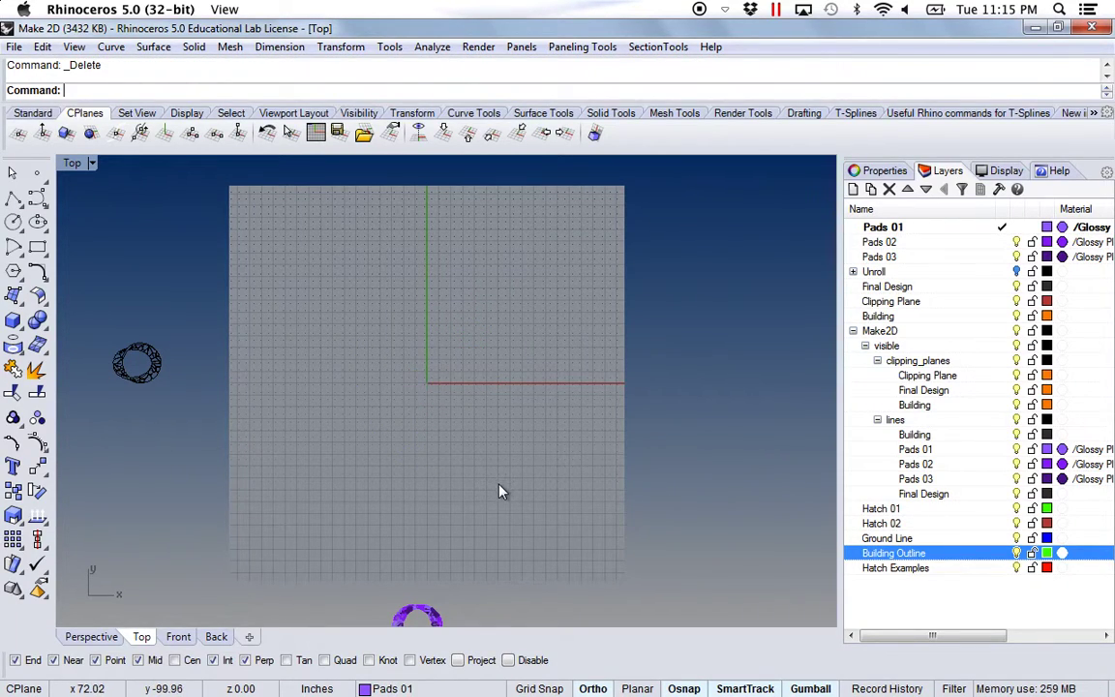
Select the section drawing's curves and ground hatches, move them together over the grid near the origin, and deselect them.
scroll(501, 490, "down", 6)
left_click_drag(540, 490, 397, 445)
left_click_drag(610, 524, 532, 454)
mouse_move(753, 553)
left_mouse_down()
mouse_move(427, 380)
mouse_move(471, 423)
left_mouse_up()
left_click_drag(343, 381, 363, 387)
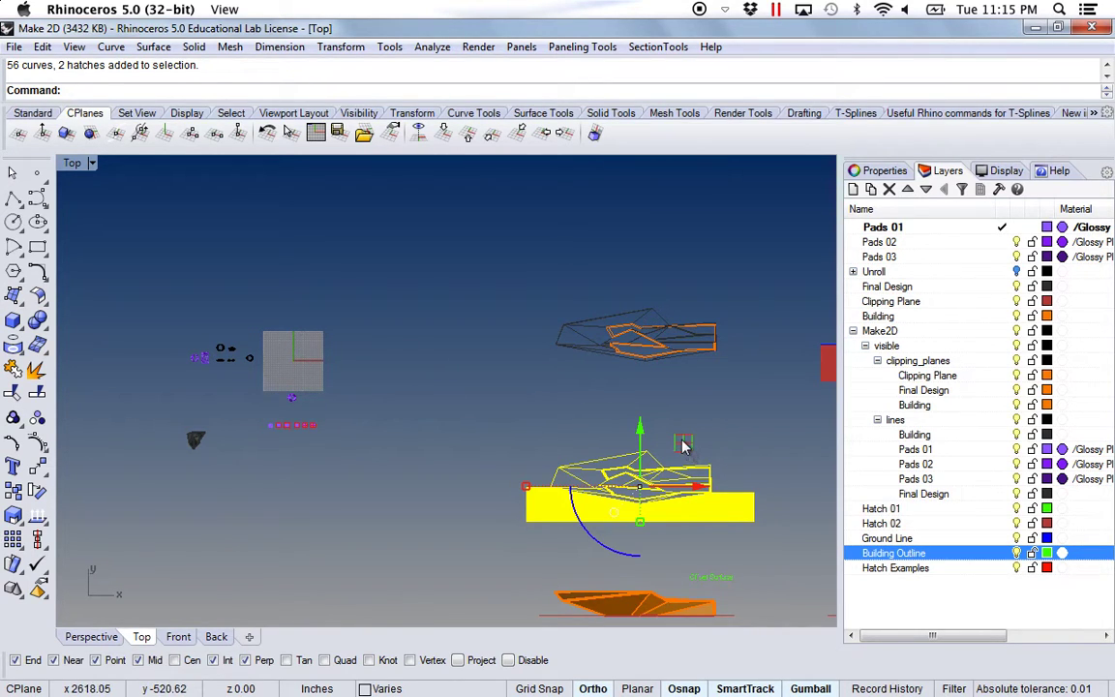
mouse_move(680, 445)
left_mouse_down()
mouse_move(612, 381)
mouse_move(550, 272)
mouse_move(339, 223)
mouse_move(340, 249)
mouse_move(441, 309)
mouse_move(416, 297)
left_mouse_up()
left_click(390, 403)
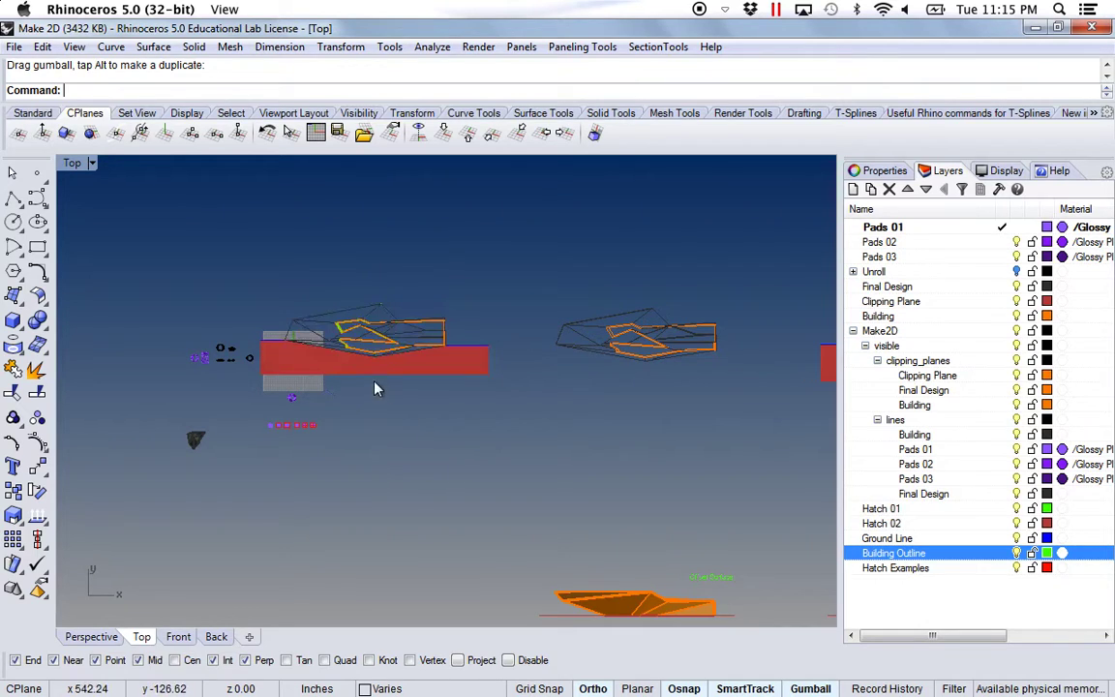
Open the Rhino to Illustrator Exporting PDF from the YouTube video files folder in Dropbox, read its model-scale conversion table, and put it away.
scroll(329, 349, "up", 2)
scroll(319, 359, "up", 4)
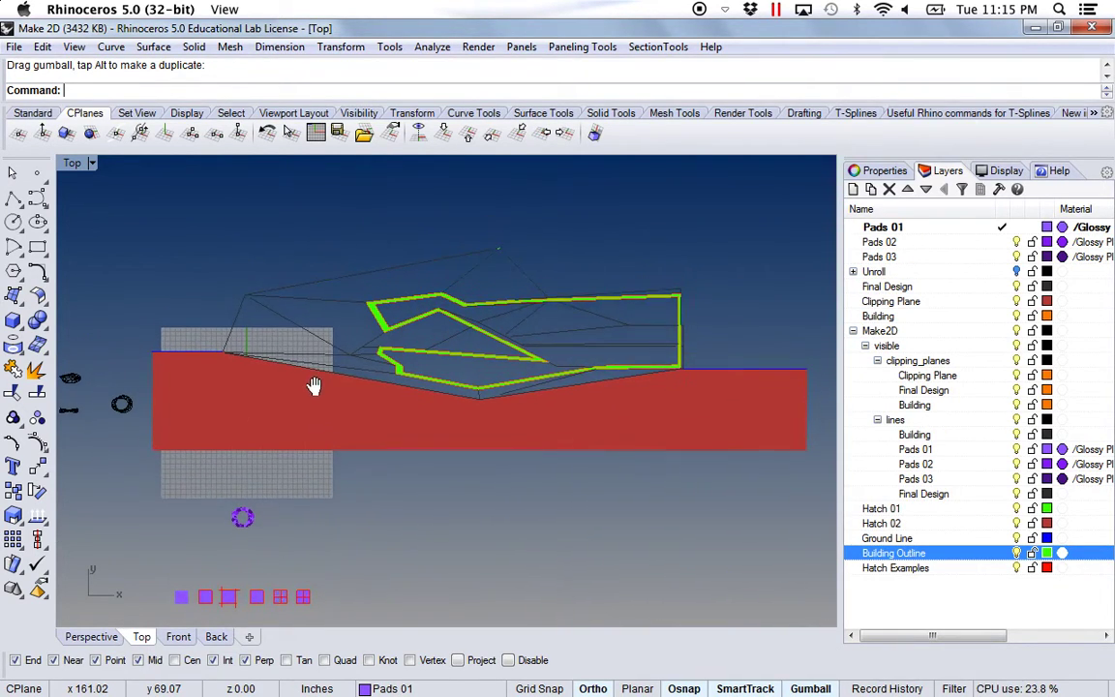
scroll(347, 386, "down", 3)
mouse_move(929, 662)
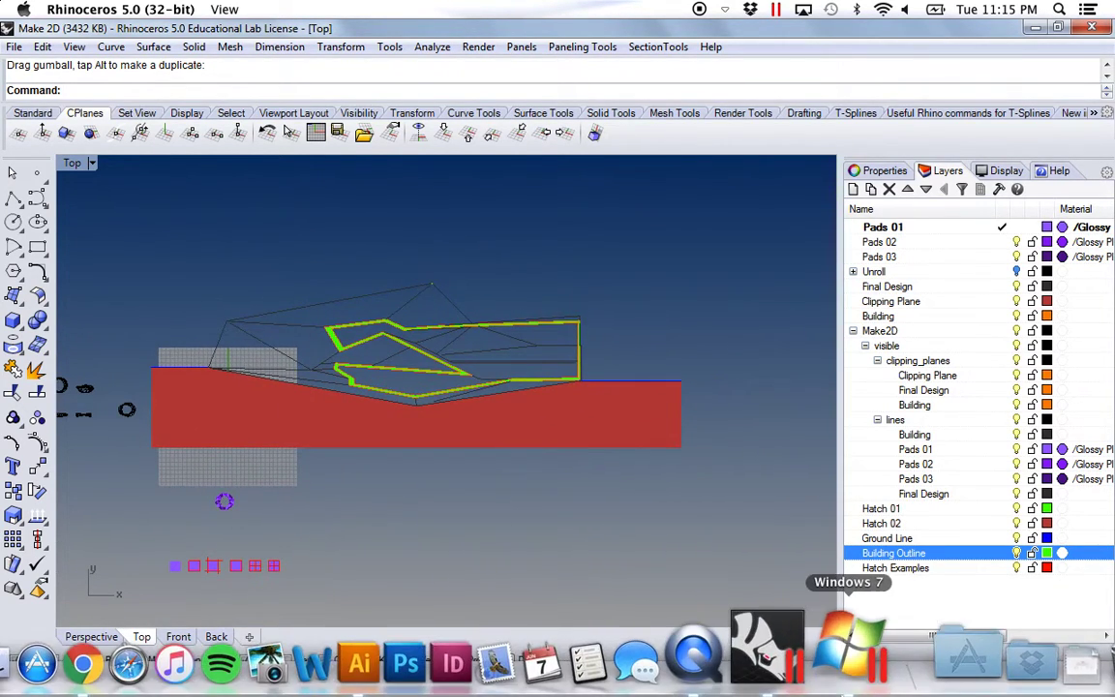
left_click(946, 662)
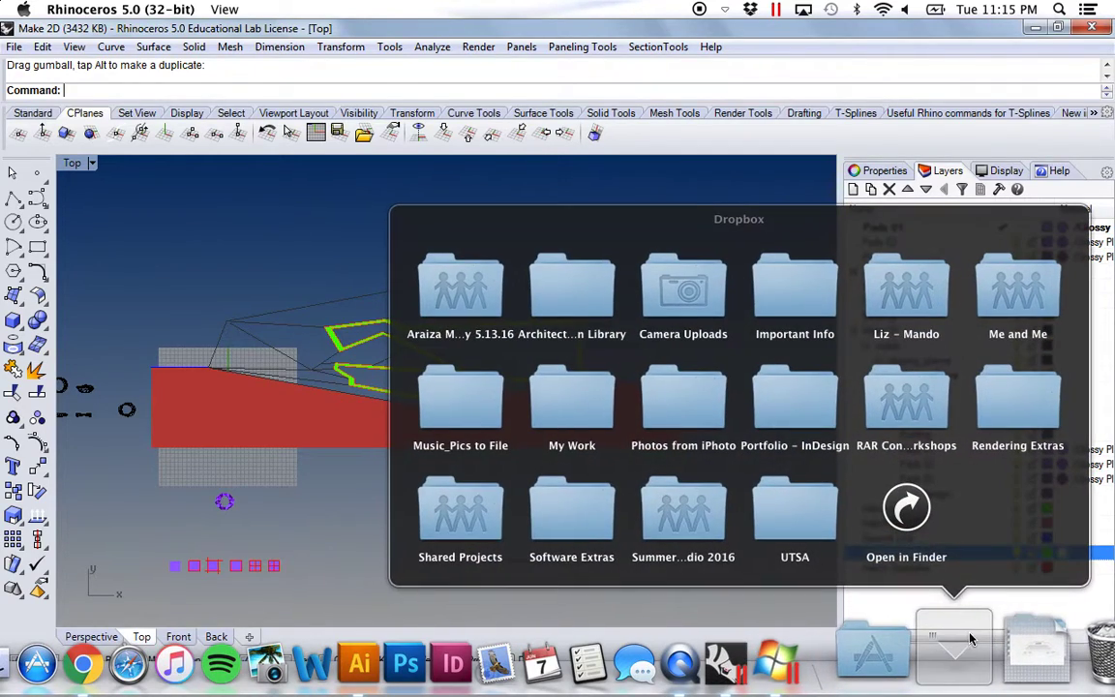
left_click(790, 515)
left_click(898, 517)
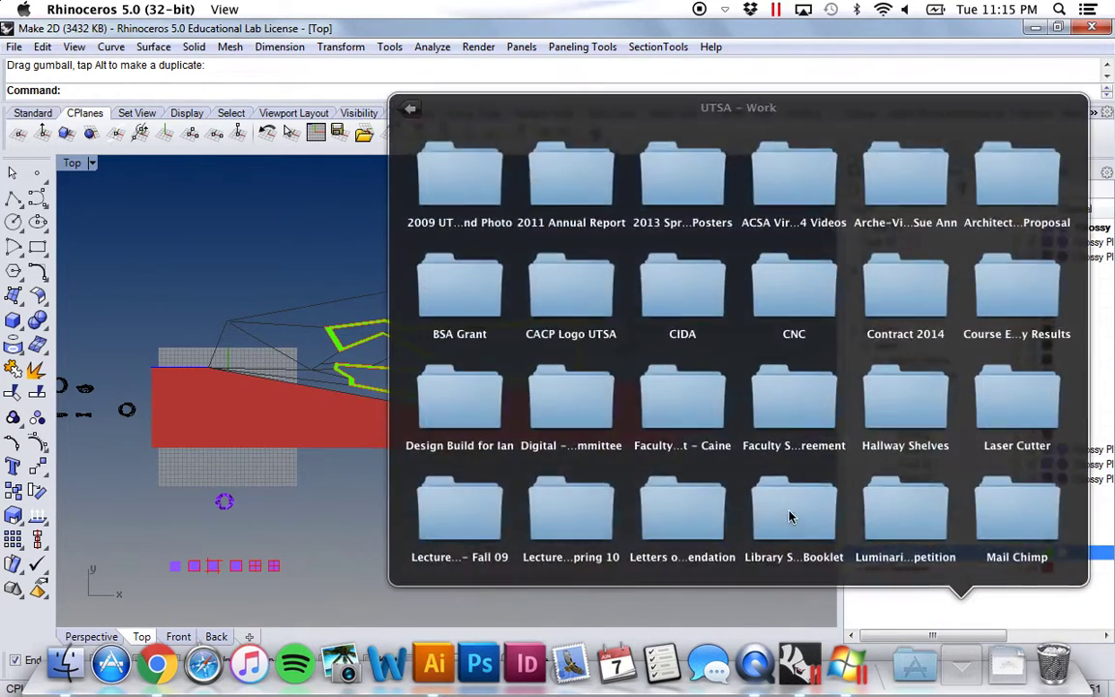
scroll(791, 517, "down", 5)
left_click(667, 533)
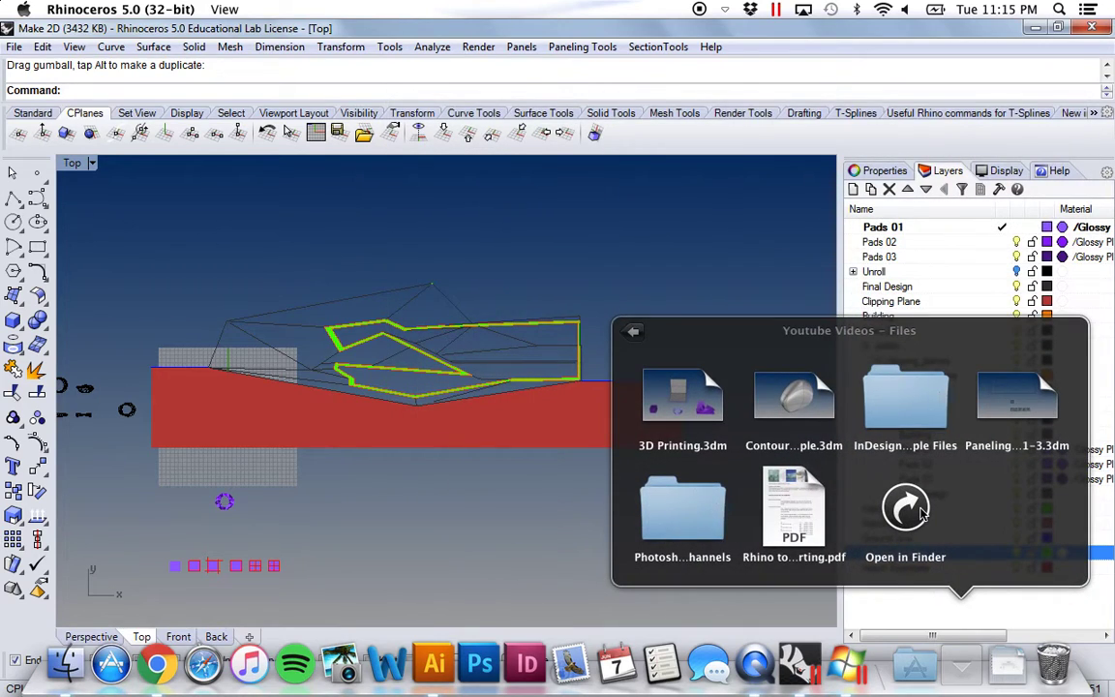
left_click(746, 455)
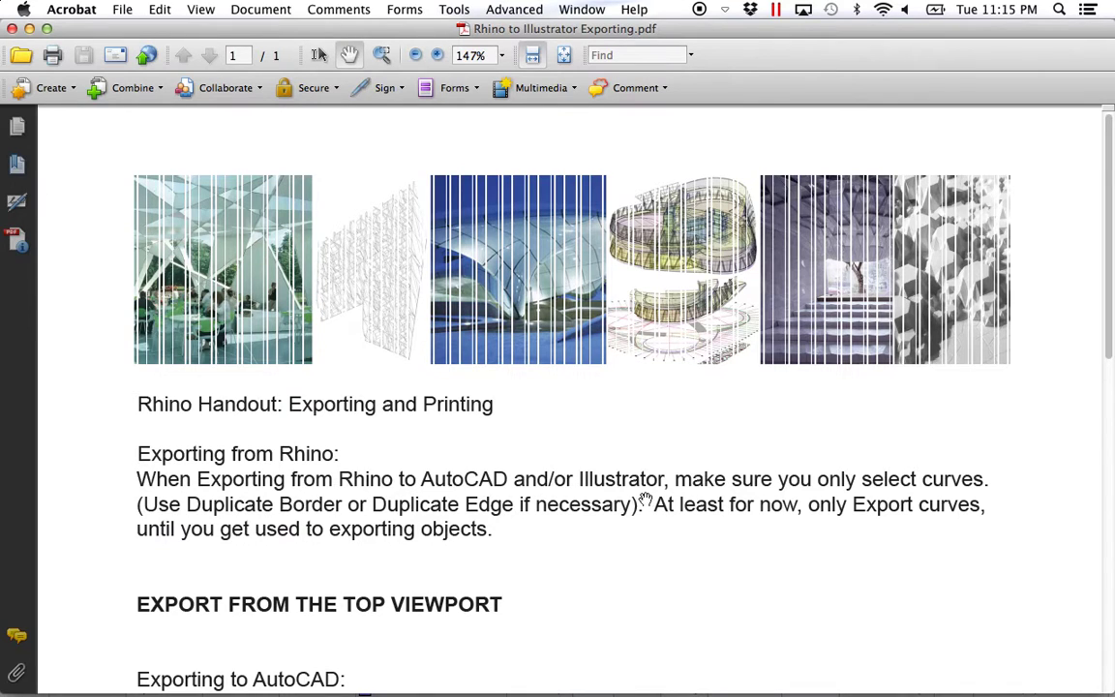
scroll(645, 501, "down", 15)
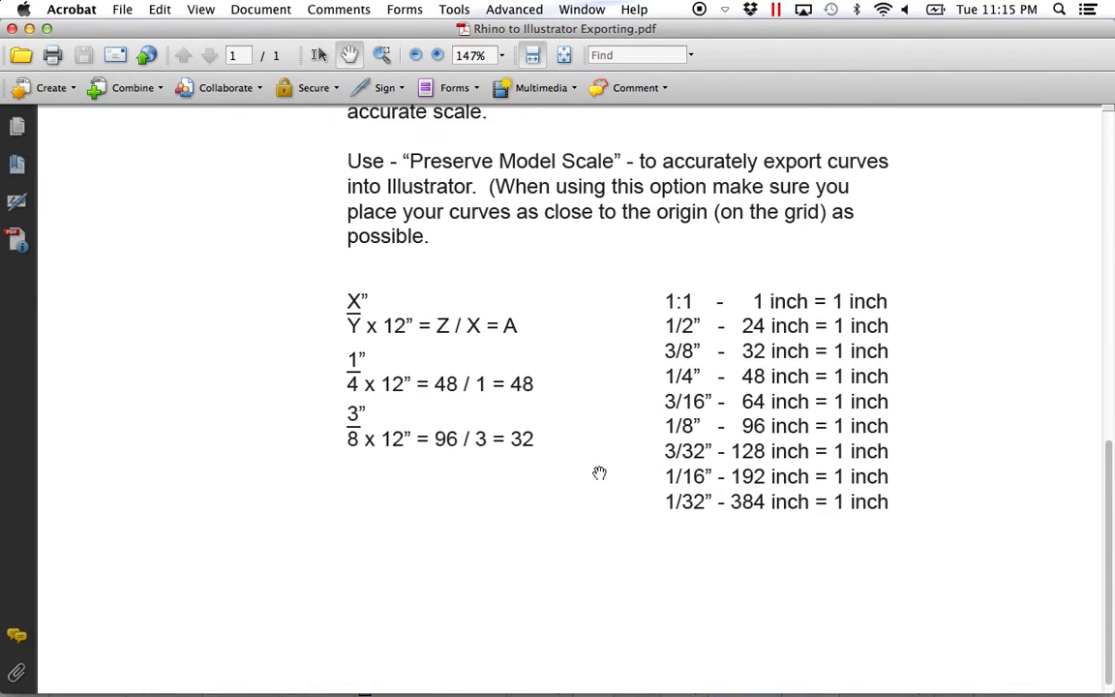
scroll(599, 472, "up", 2)
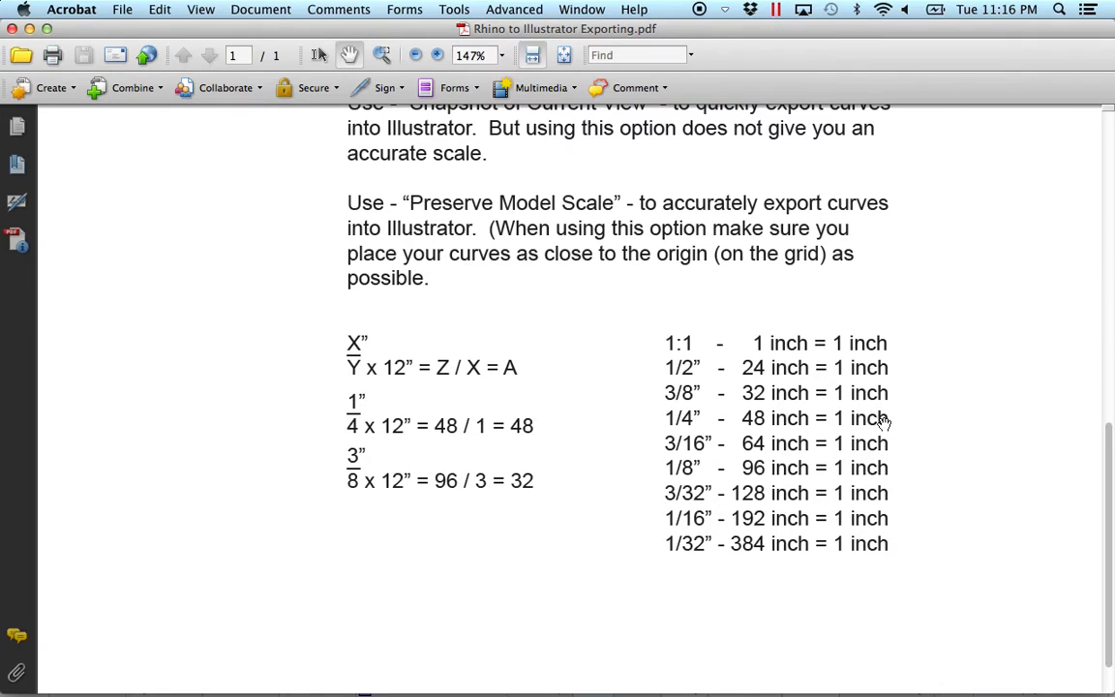
left_click(29, 28)
Select the section drawing's curves and hatches and export them as Illustrator file 7, preserving model scale at 48 inches = 1 inch.
mouse_move(180, 282)
left_mouse_down()
mouse_move(640, 443)
mouse_move(754, 463)
mouse_move(757, 478)
left_mouse_up()
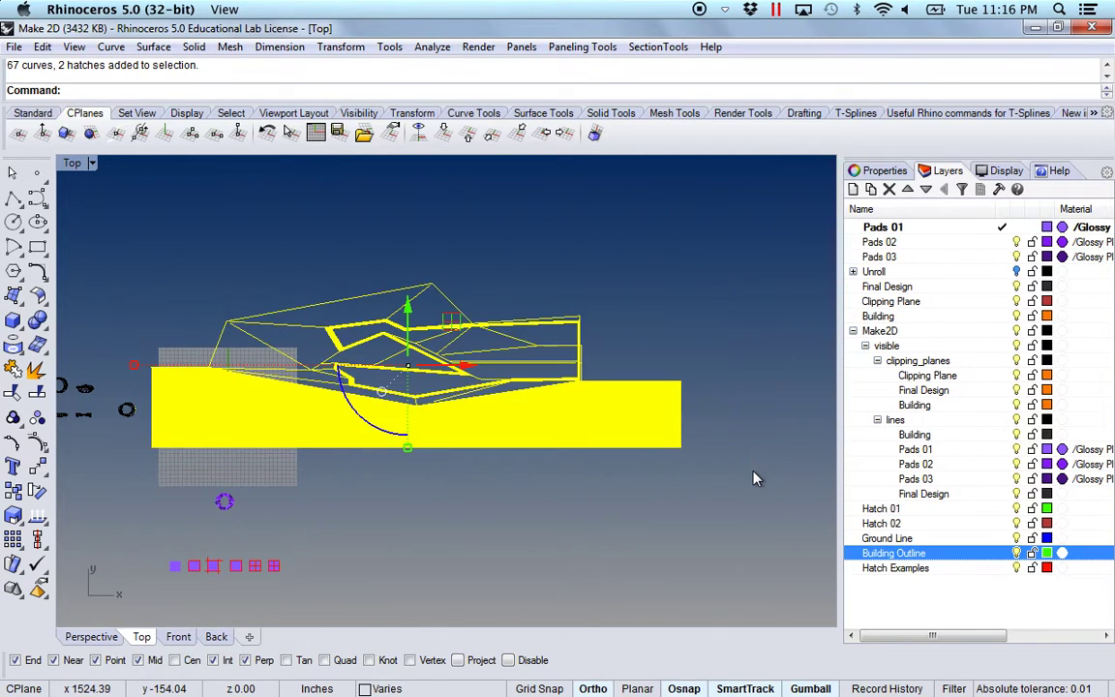
left_click(291, 253)
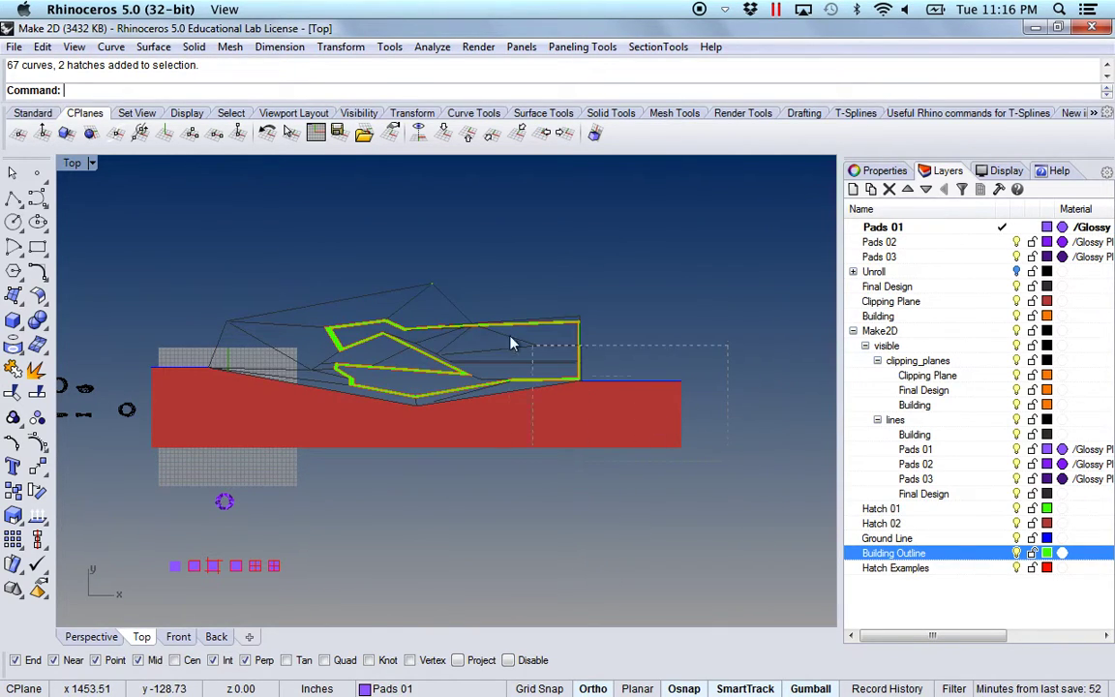
left_click_drag(143, 244, 144, 242)
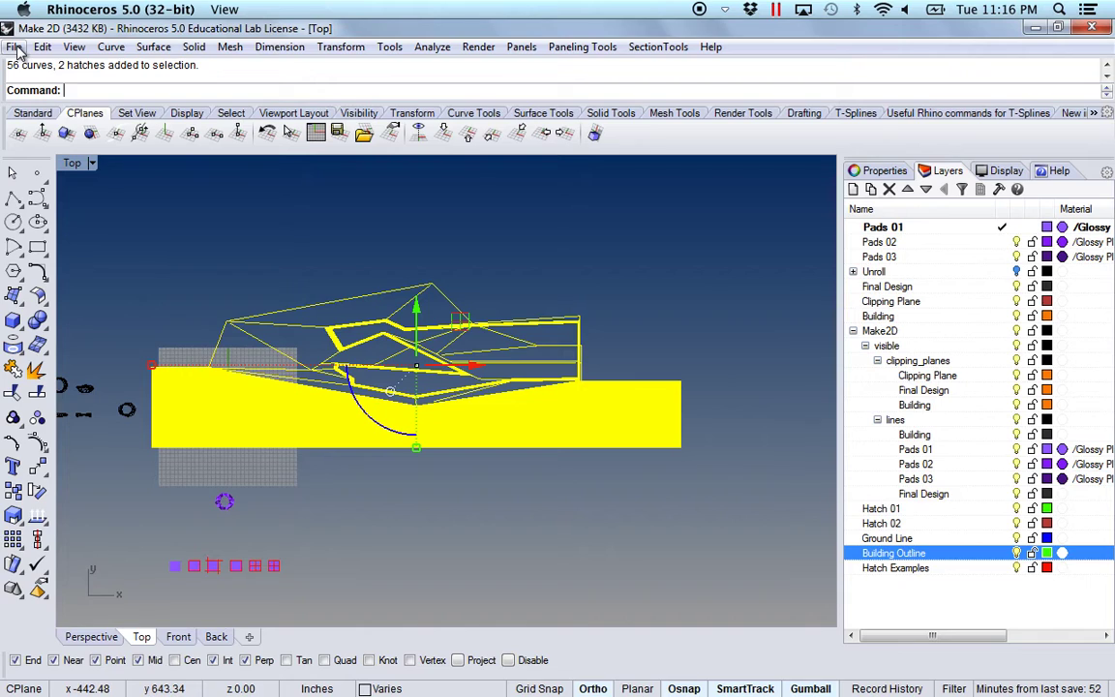
left_click(15, 46)
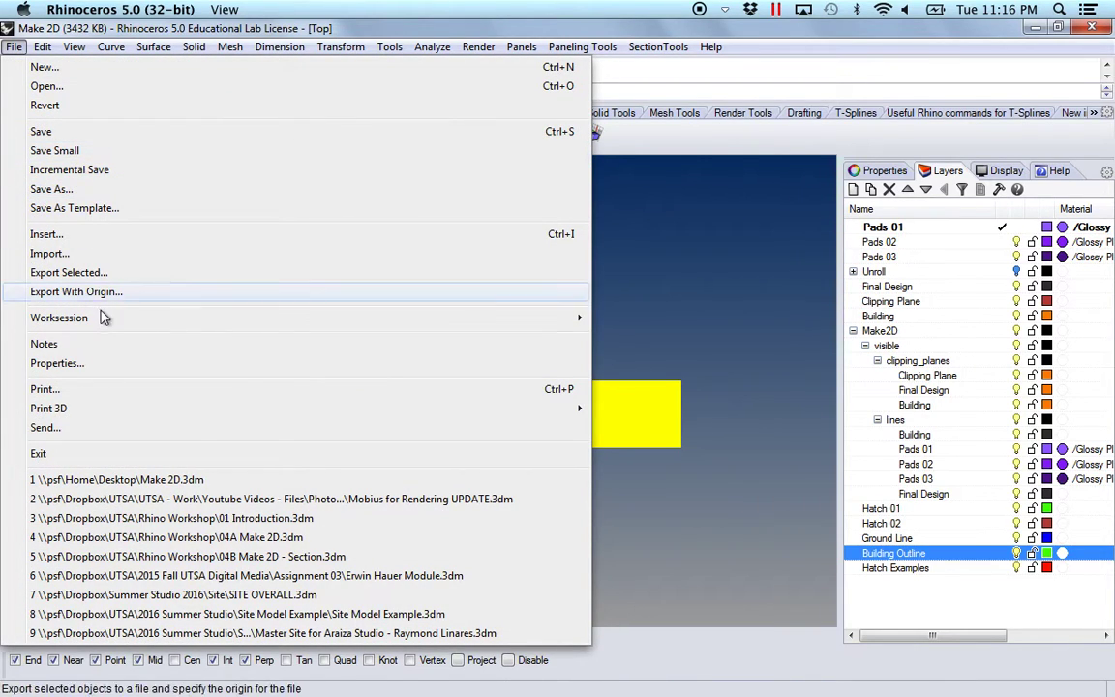
left_click(97, 274)
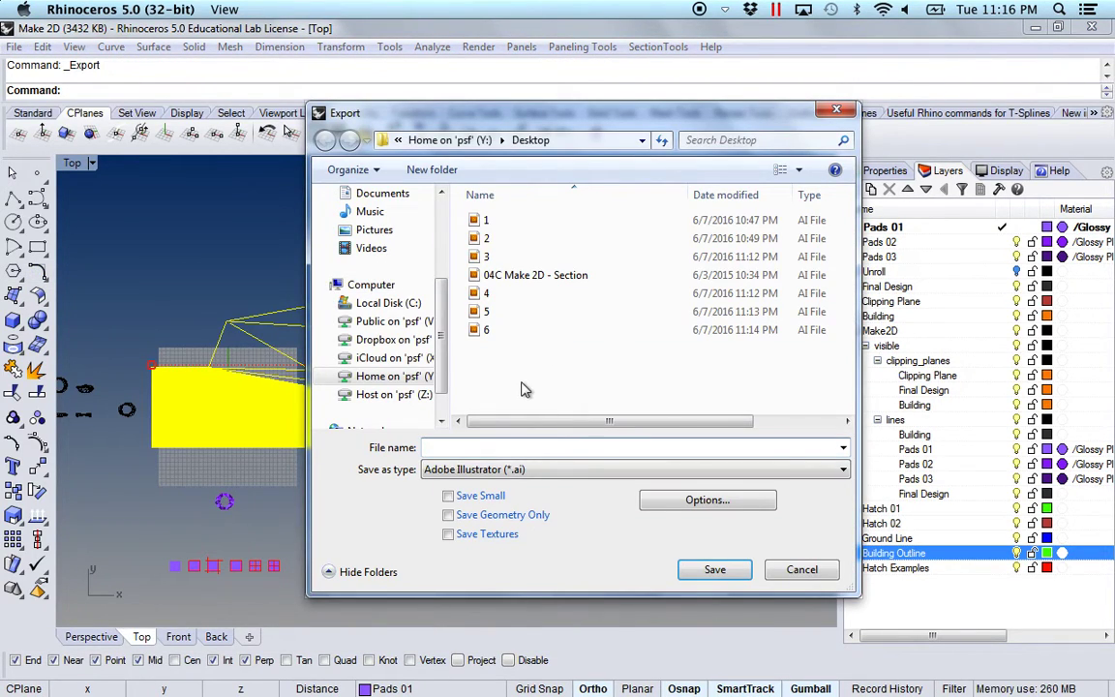
type("7")
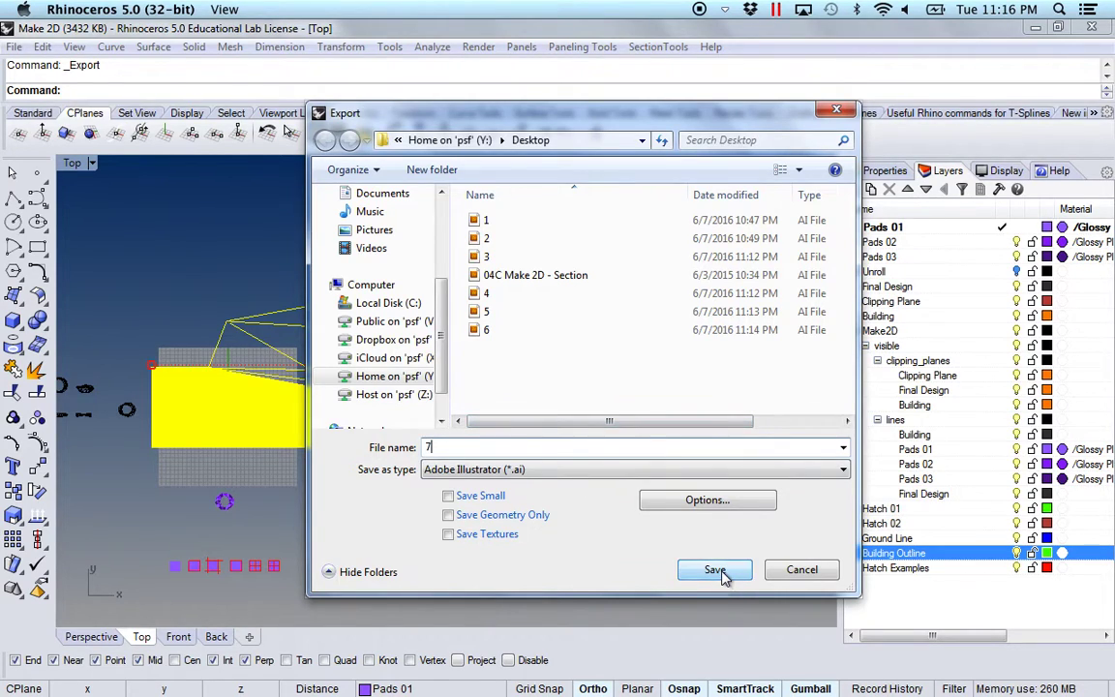
left_click(714, 570)
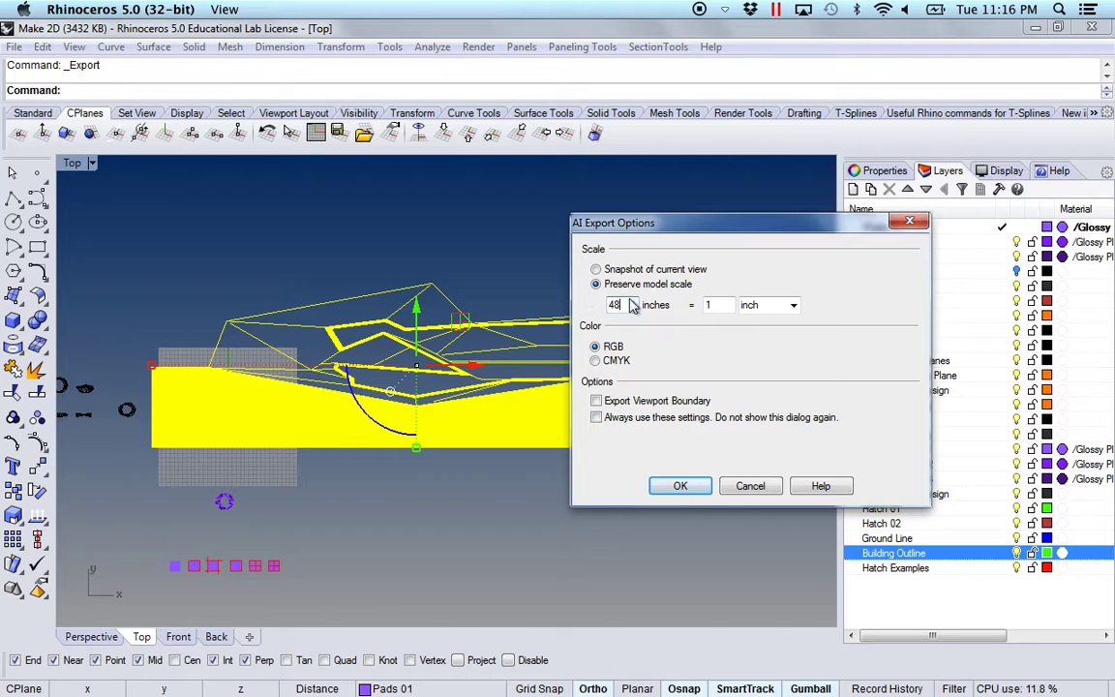
left_click(680, 487)
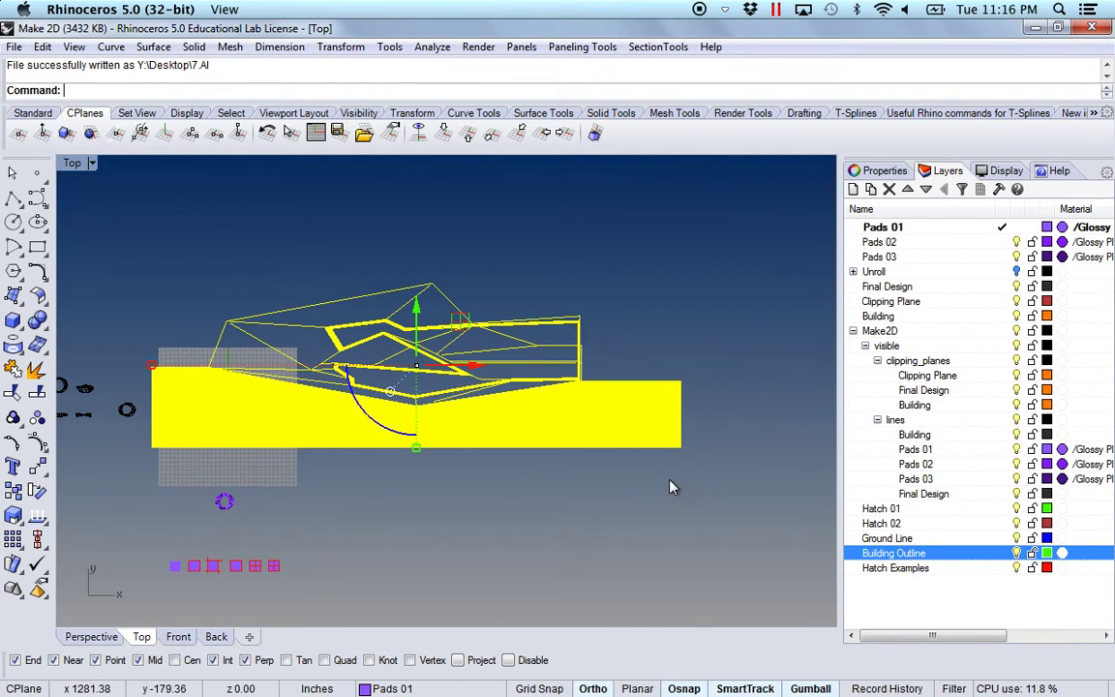
Open the exported file 7 from the desktop in Illustrator and examine how the section drawing fits the artboard.
left_click(1035, 27)
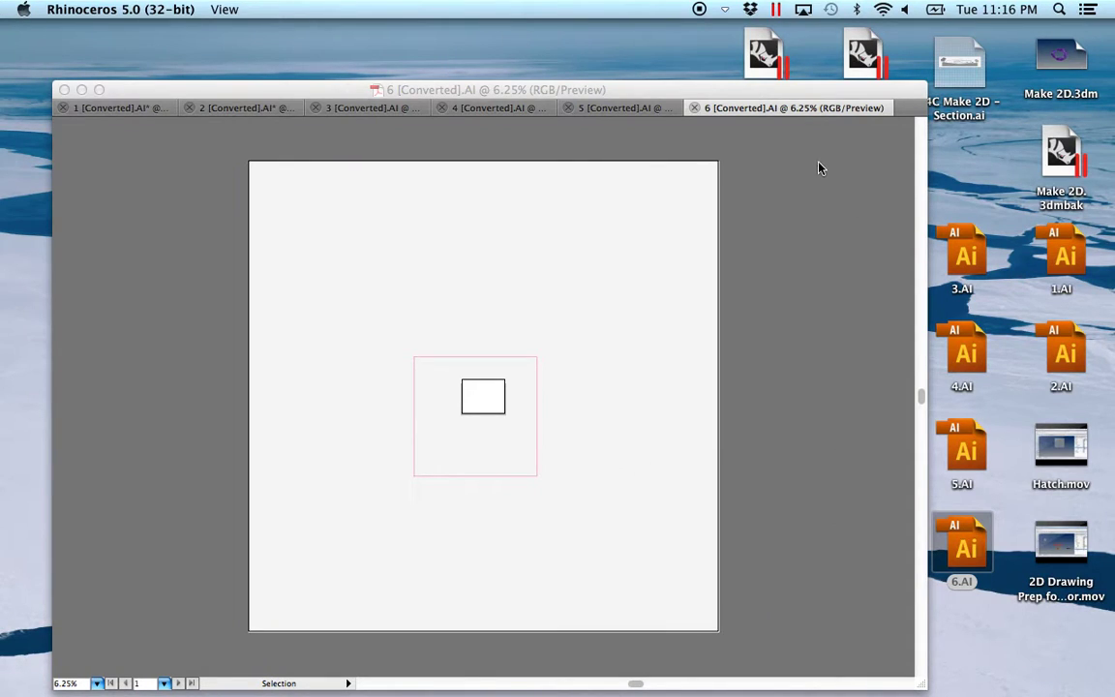
left_click_drag(725, 86, 520, 158)
left_click_drag(871, 389, 387, 643)
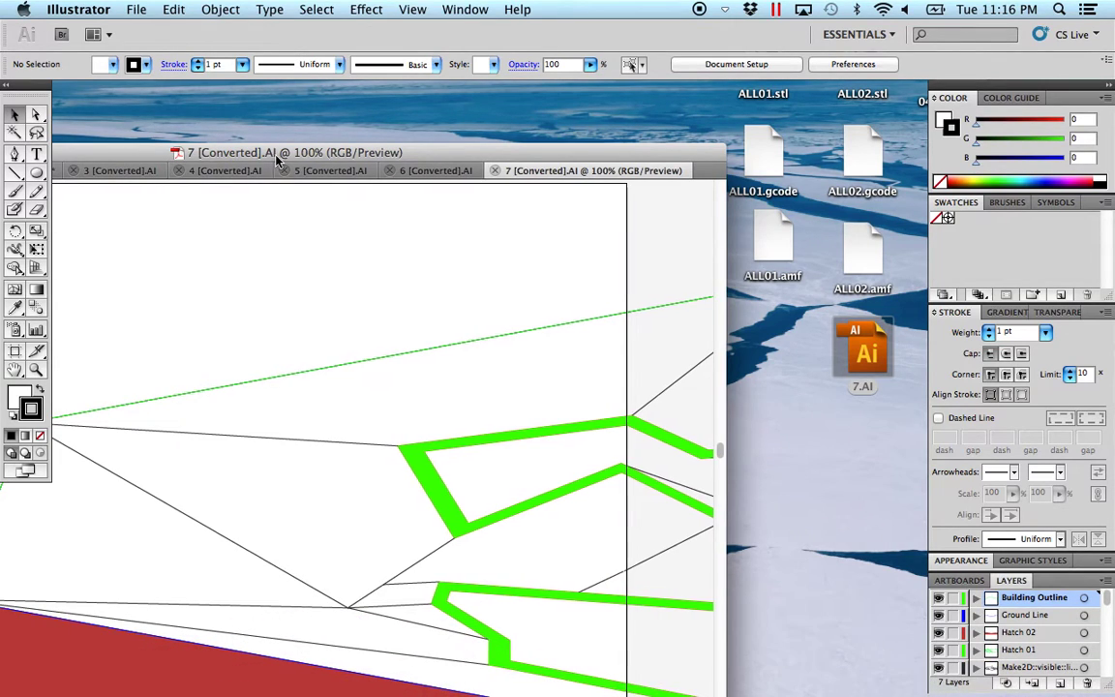
double_click(275, 157)
left_click(218, 183)
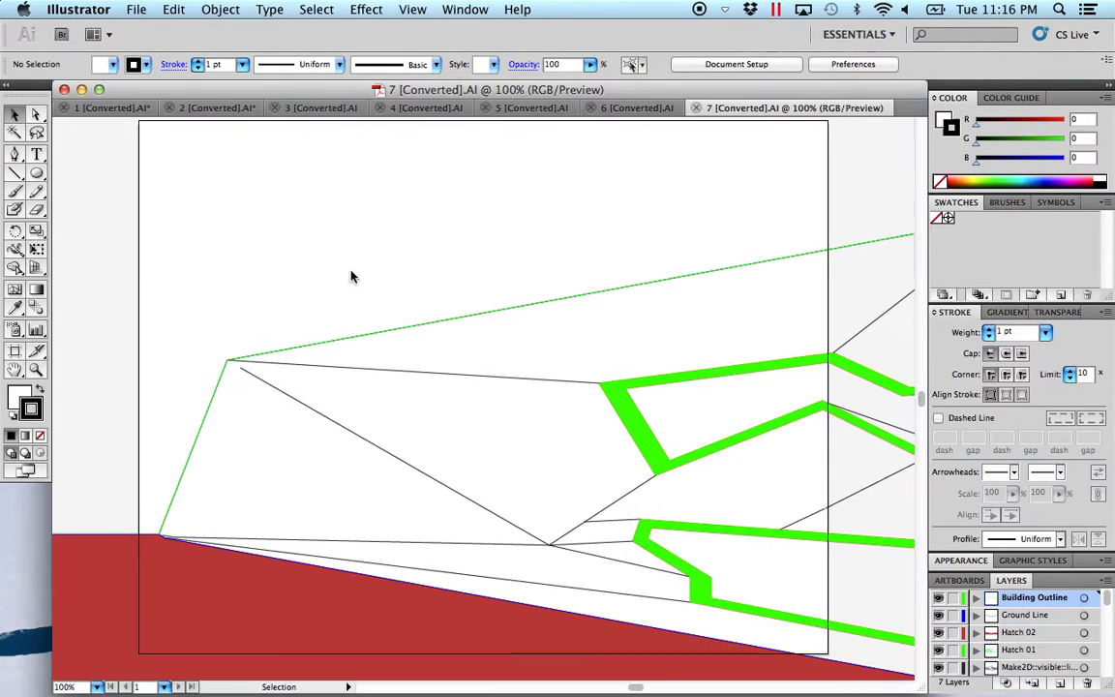
left_click(484, 445, "alt+super")
left_click(490, 450, "alt+super")
left_click(490, 441, "alt+super")
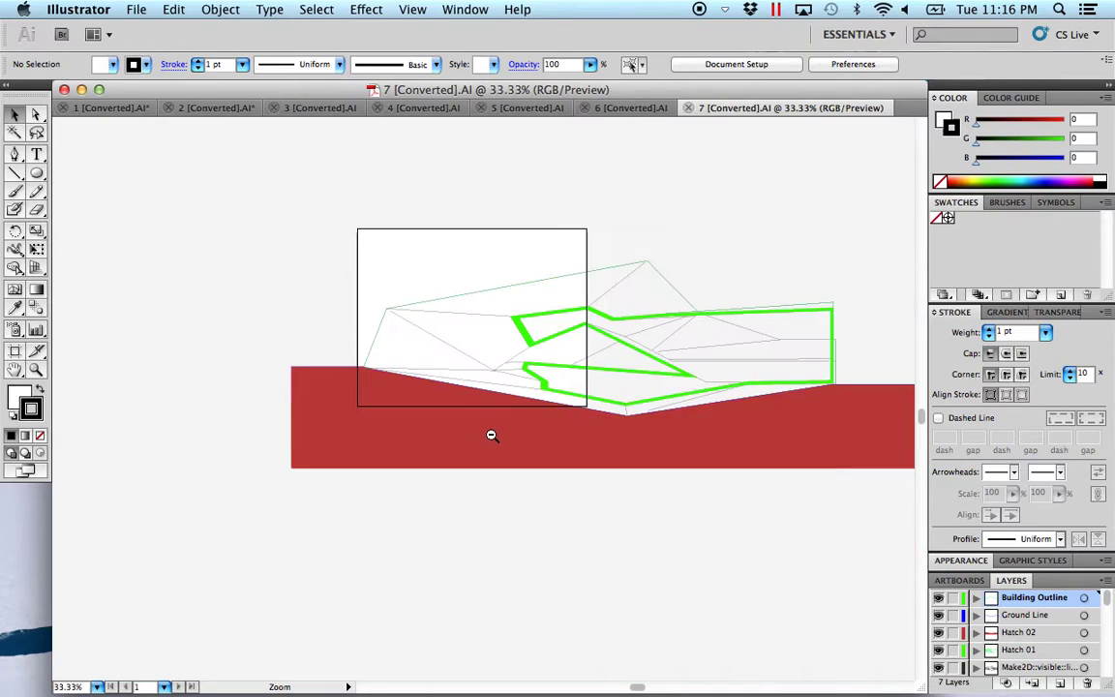
left_click(489, 436, "alt+super")
left_click_drag(620, 386, 500, 413)
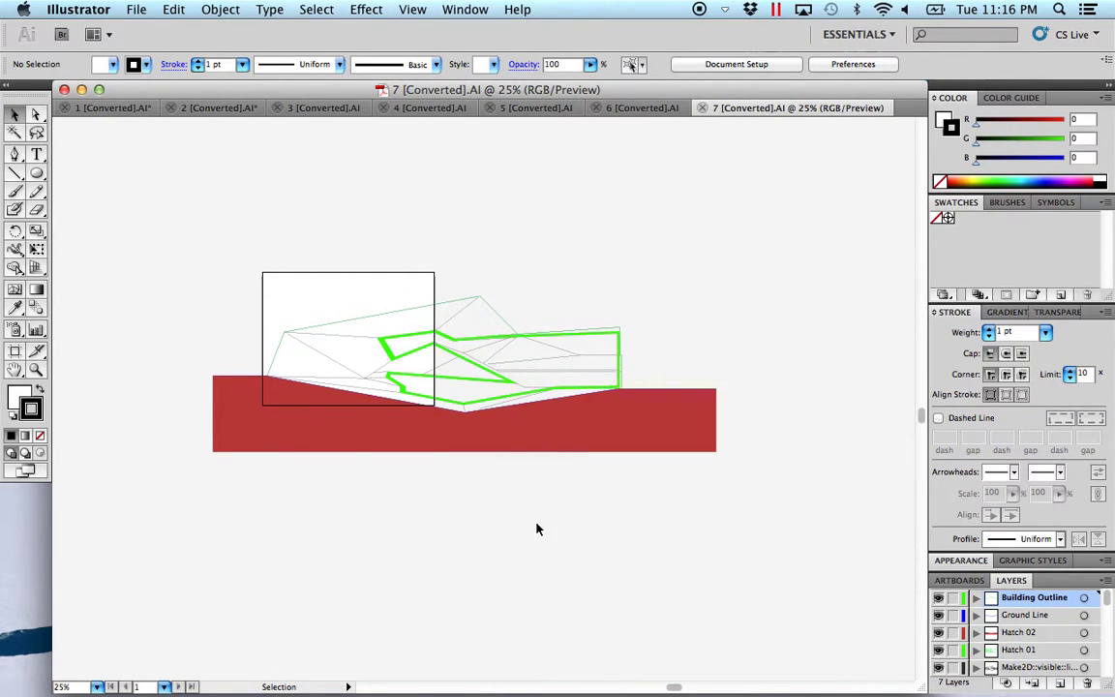
Minimize the Illustrator document and switch back to the section drawing in Rhino.
left_click(81, 89)
left_click(485, 444)
mouse_move(672, 677)
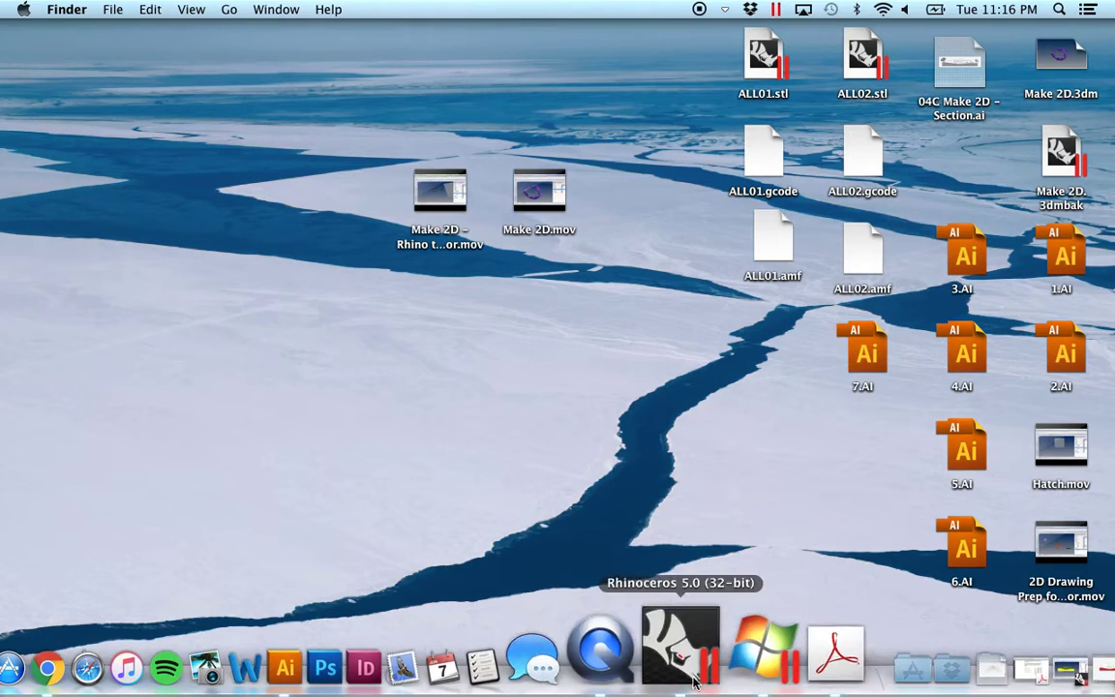
left_click(974, 678)
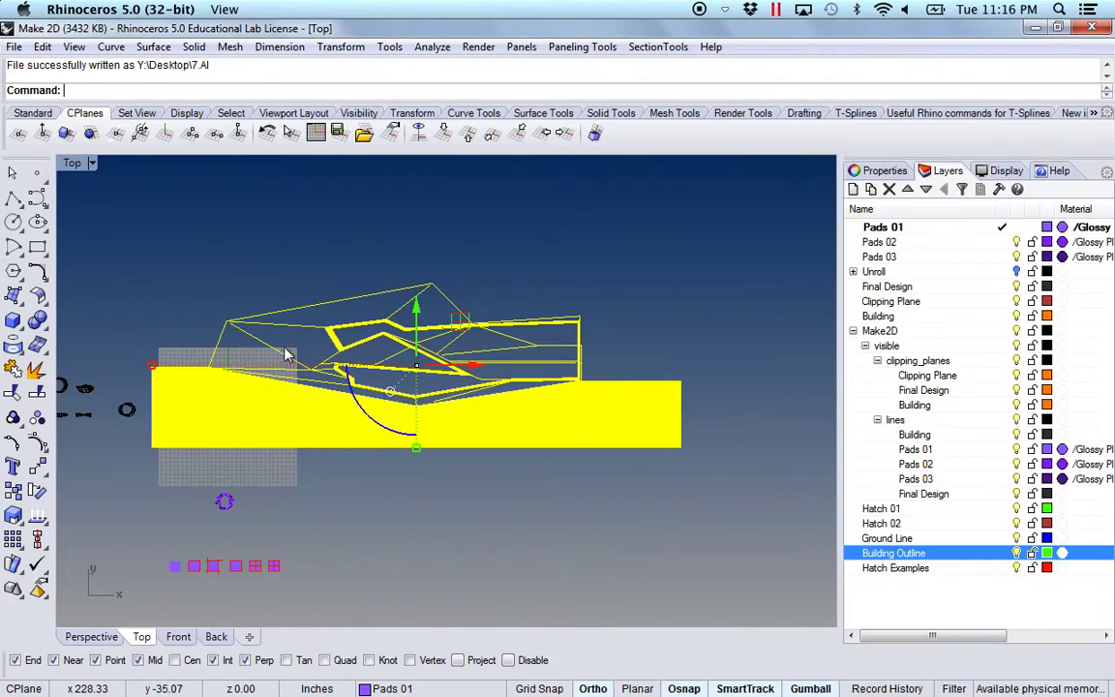
Export the selected section drawing as Illustrator file 8, consulting the PDF scale table and preserving model scale at 96 inches = 1 inch.
left_click(14, 48)
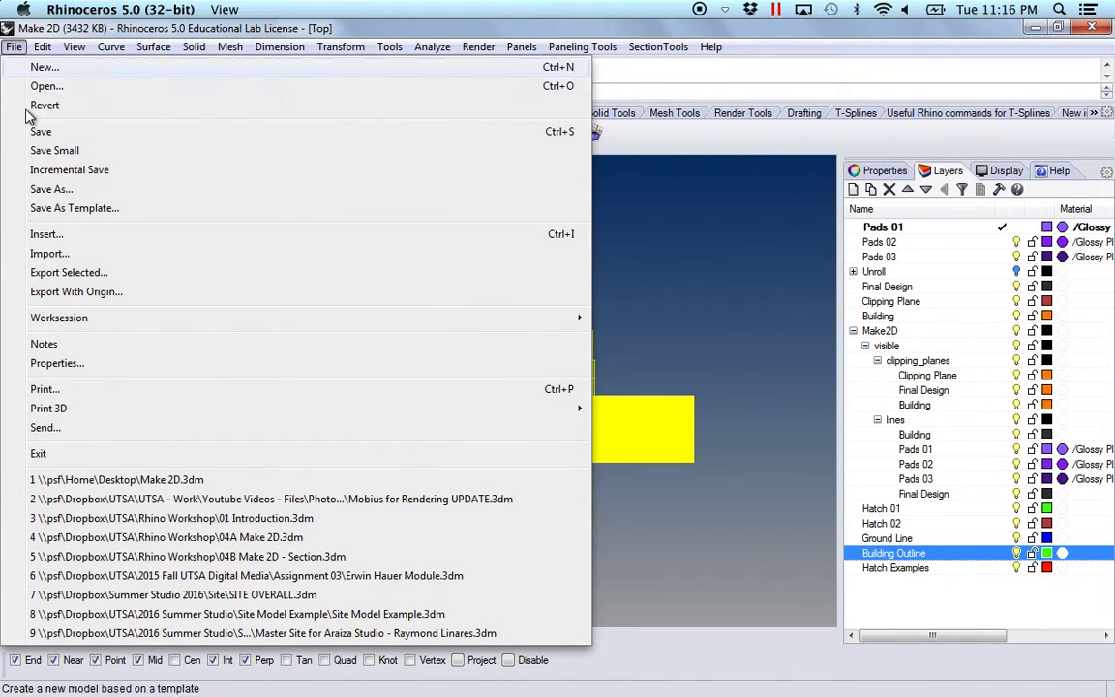
left_click(100, 277)
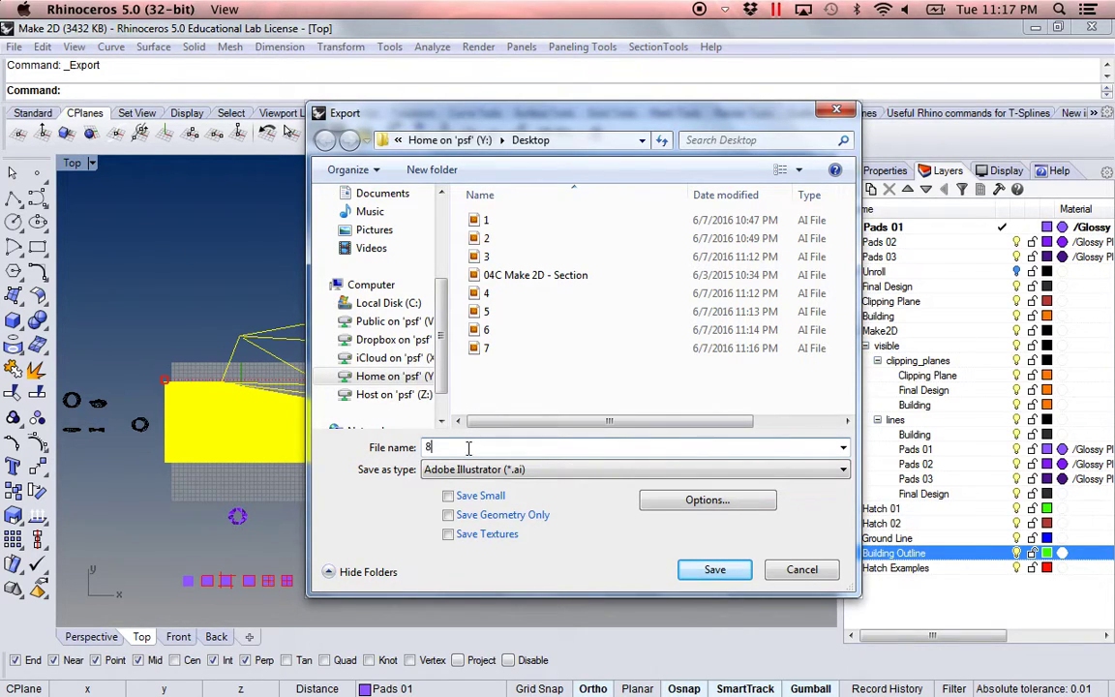
left_click(715, 569)
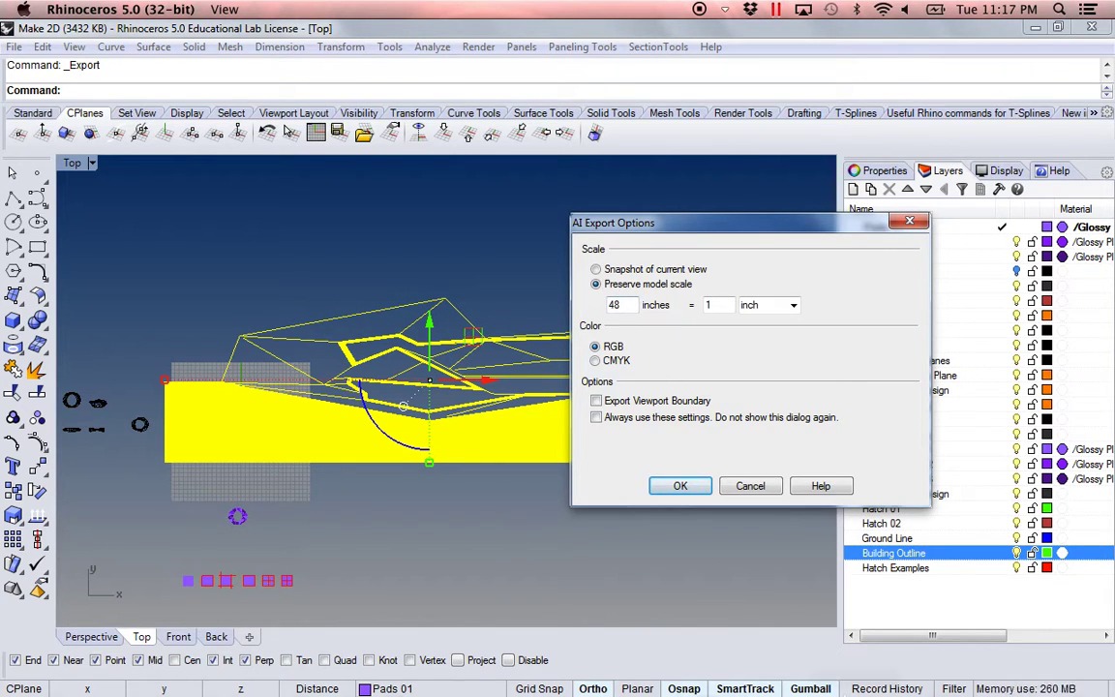
mouse_move(811, 664)
left_click(784, 646)
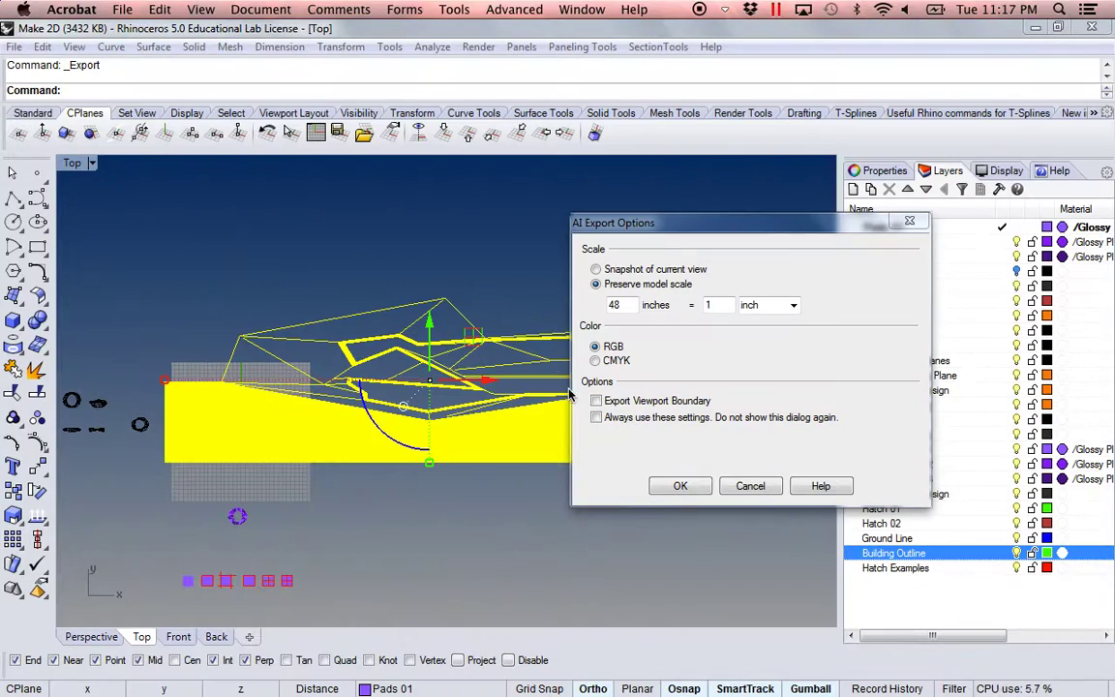
left_click(629, 306)
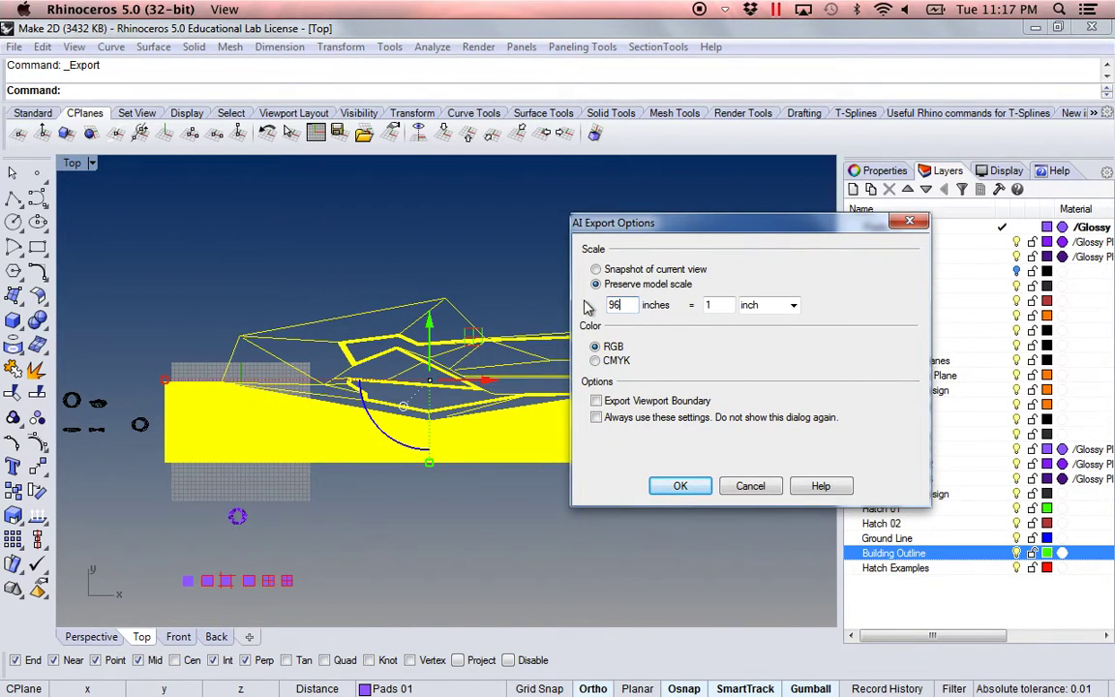
left_click(683, 487)
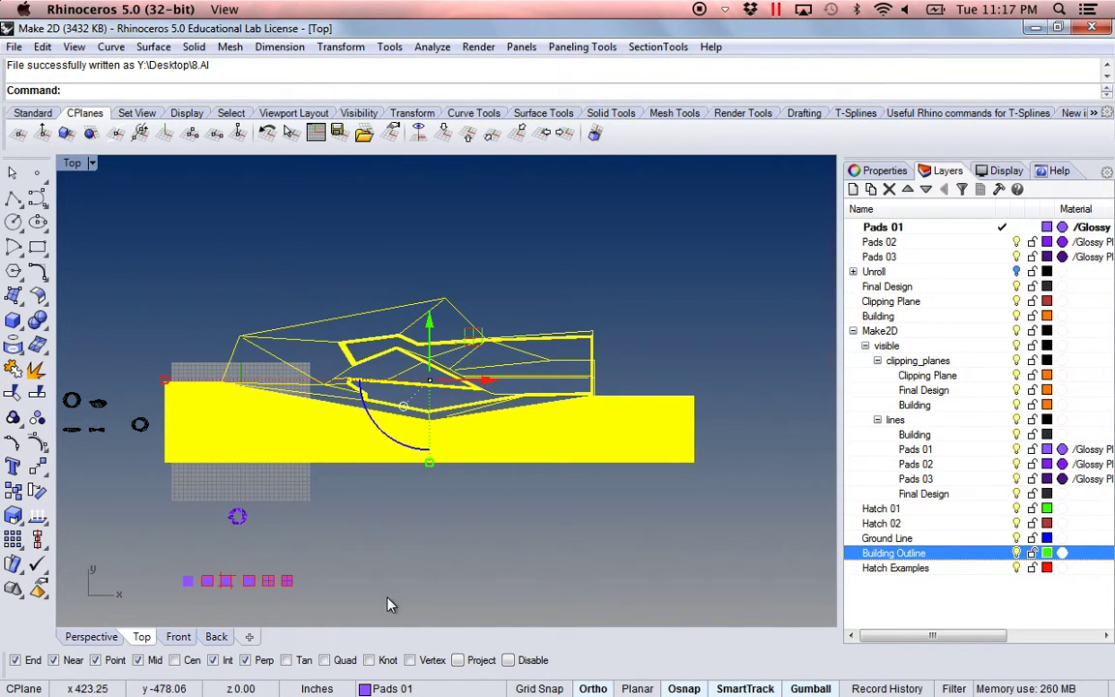
Open the exported file 8 from the desktop in Illustrator and examine the section drawing's size against the artboard.
left_click(1037, 29)
left_click_drag(862, 451, 374, 668)
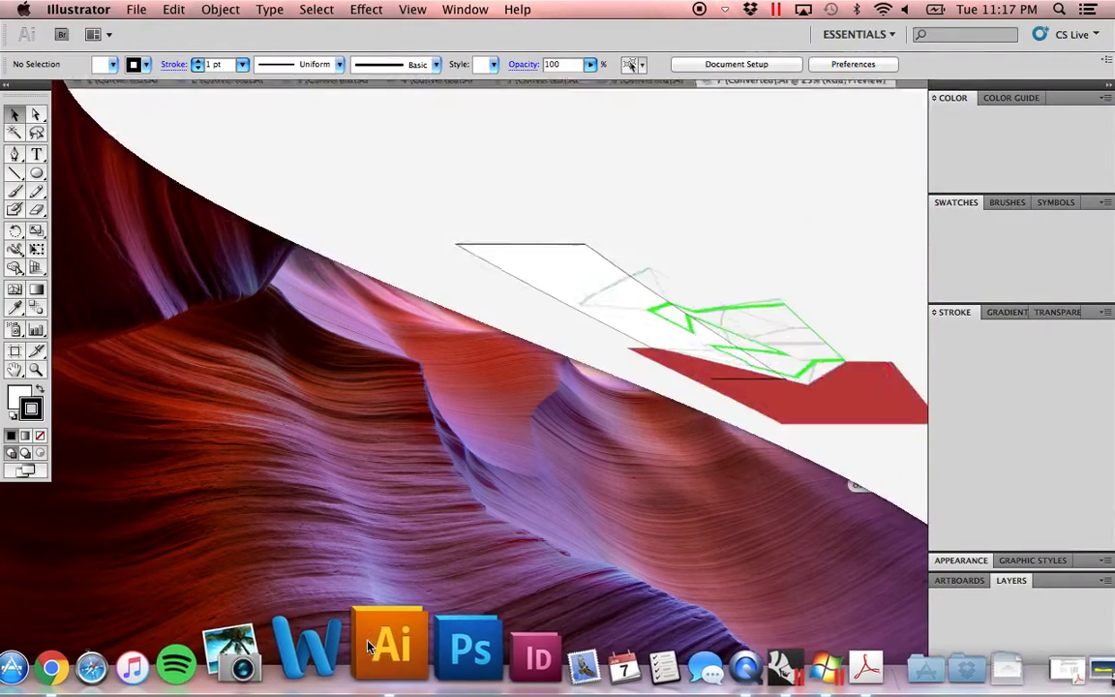
key("z")
left_click(436, 416, "alt")
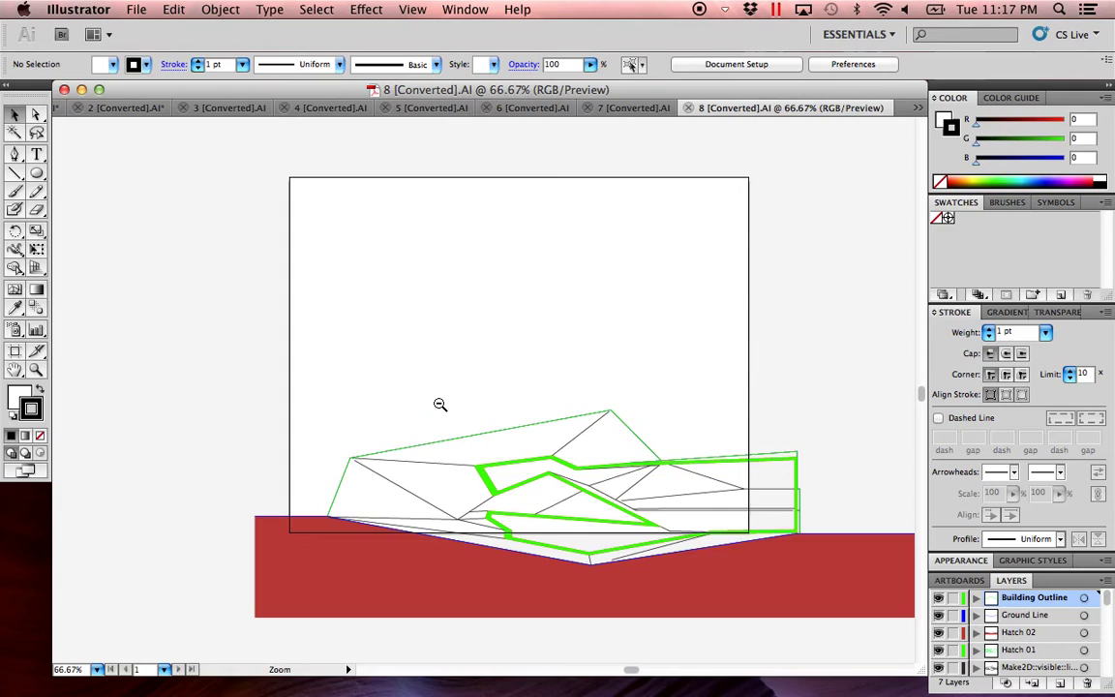
left_click(518, 401, "alt")
left_click_drag(563, 412, 491, 369)
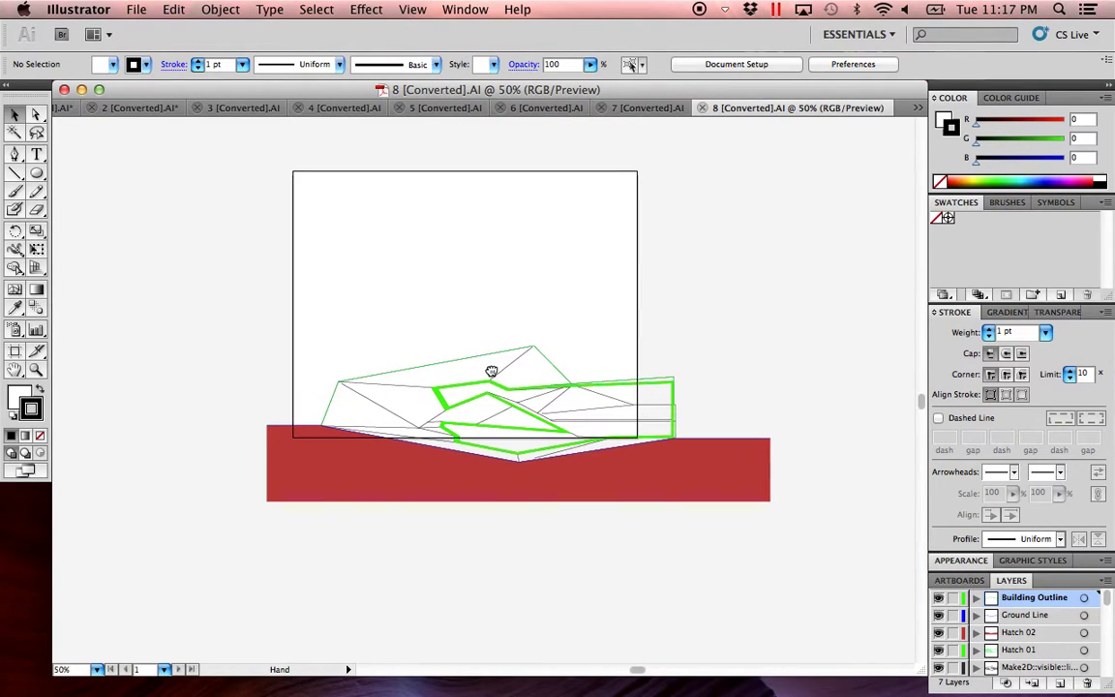
left_click_drag(491, 306, 452, 326)
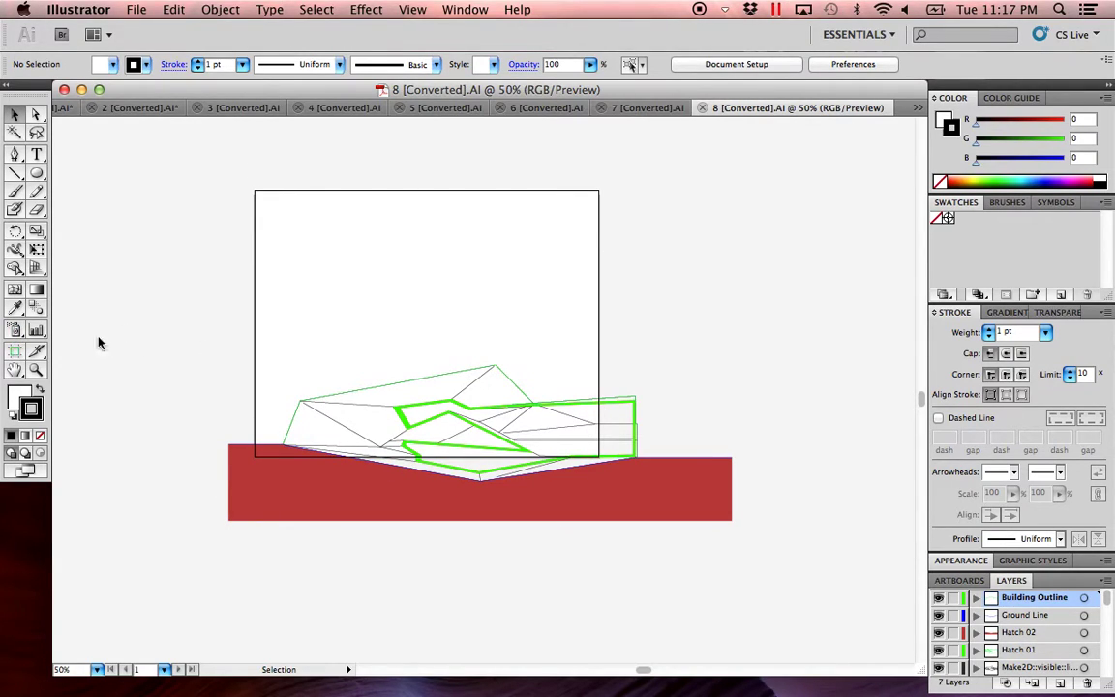
Resize the artboard of document 8 to 17 in wide by 11 in high, and leave artboard editing.
left_click(741, 65)
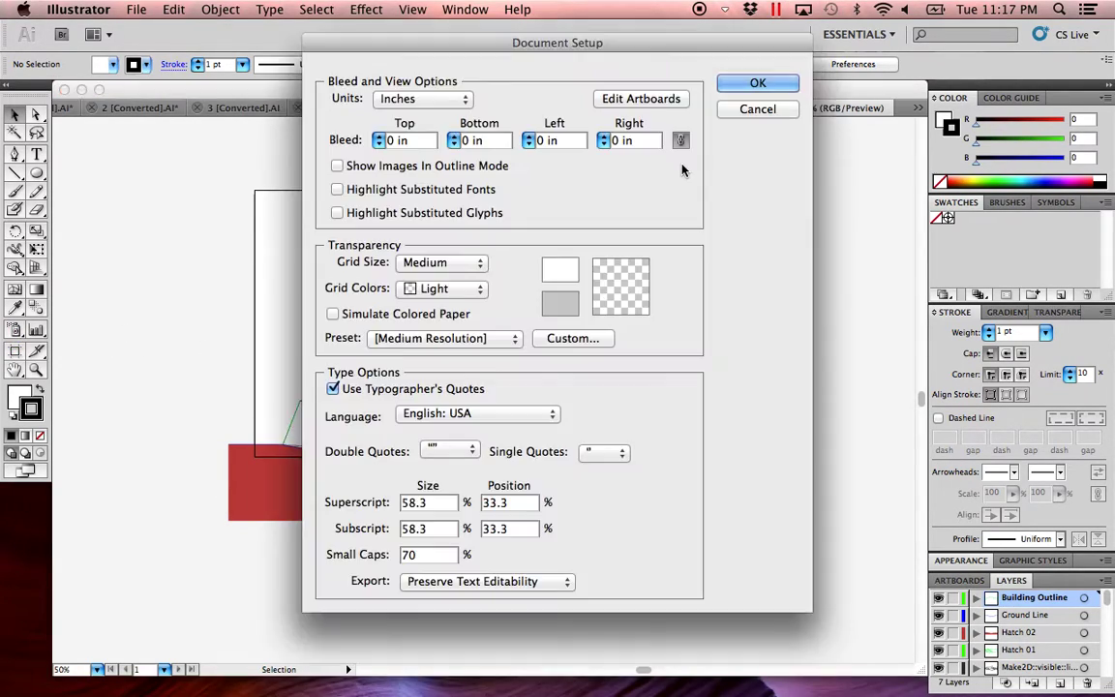
left_click(634, 98)
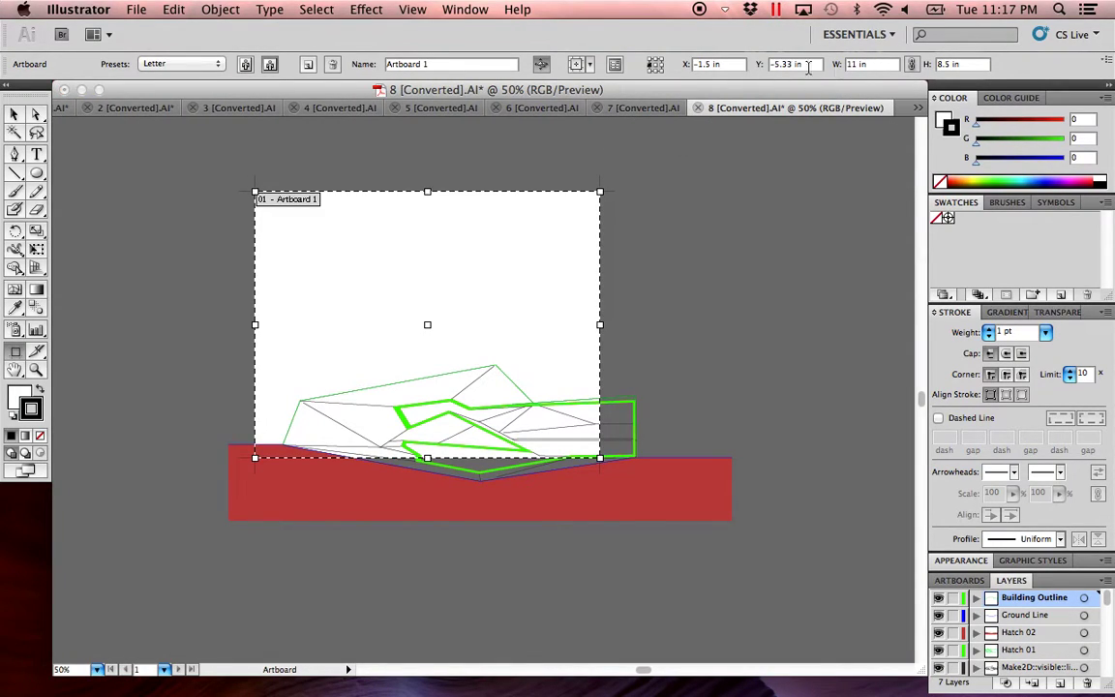
left_click(871, 66)
type("17")
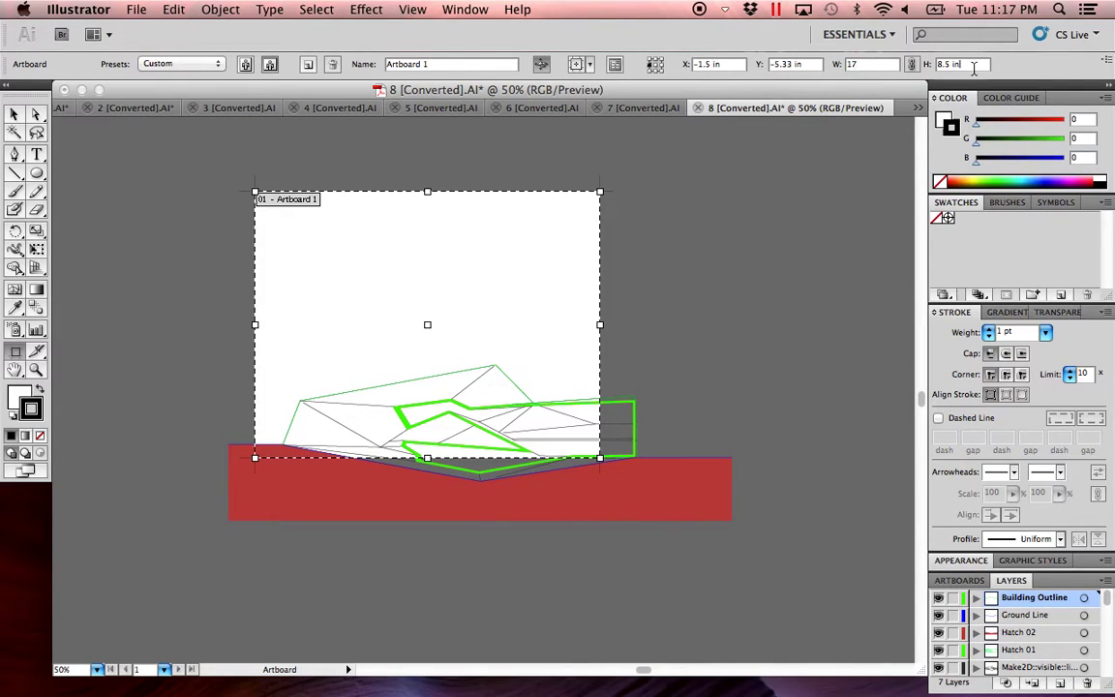
key("Tab")
type("11")
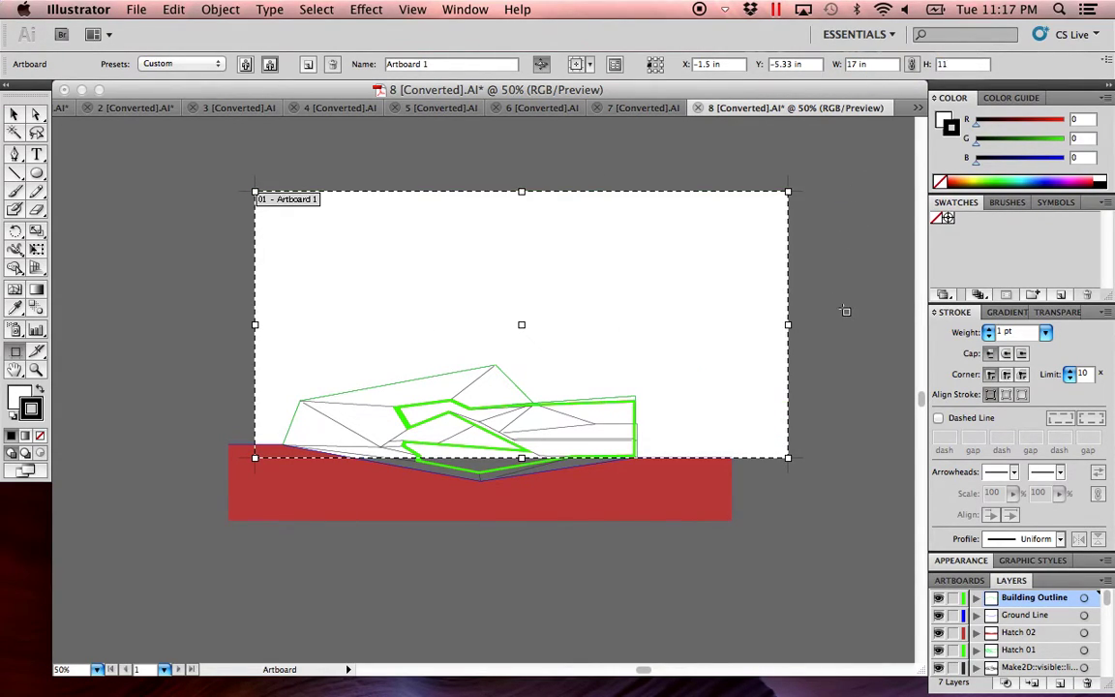
key("Return")
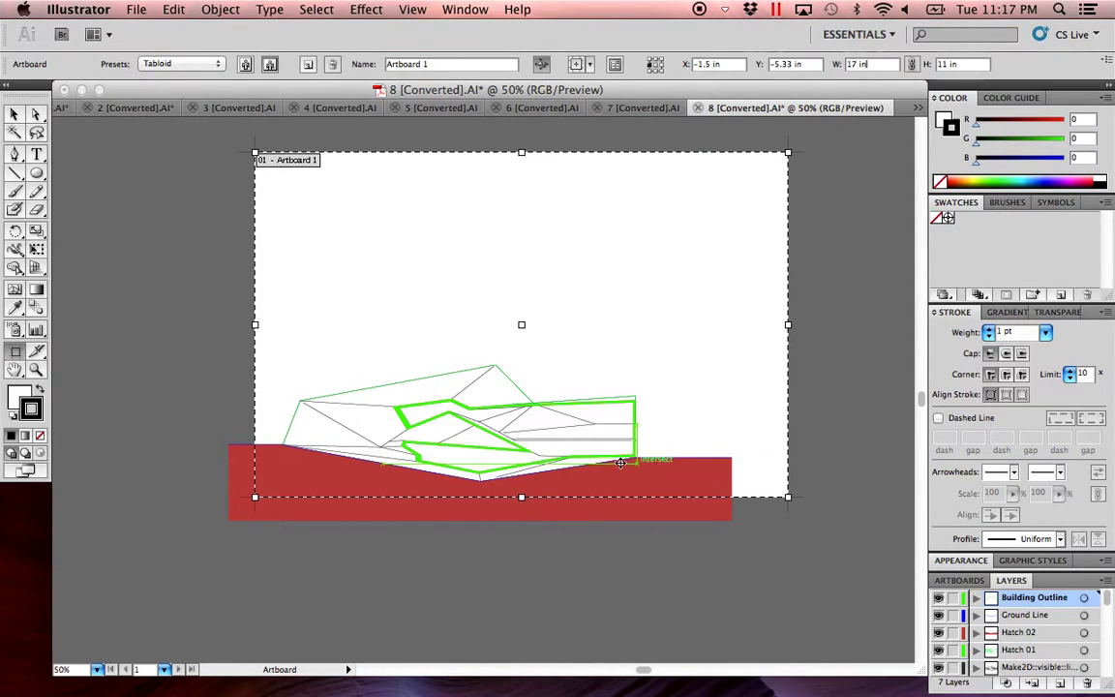
key("Escape")
Select the whole section drawing and reposition it so that it sits entirely within the artboard, roughly centred.
left_click_drag(770, 570, 199, 311)
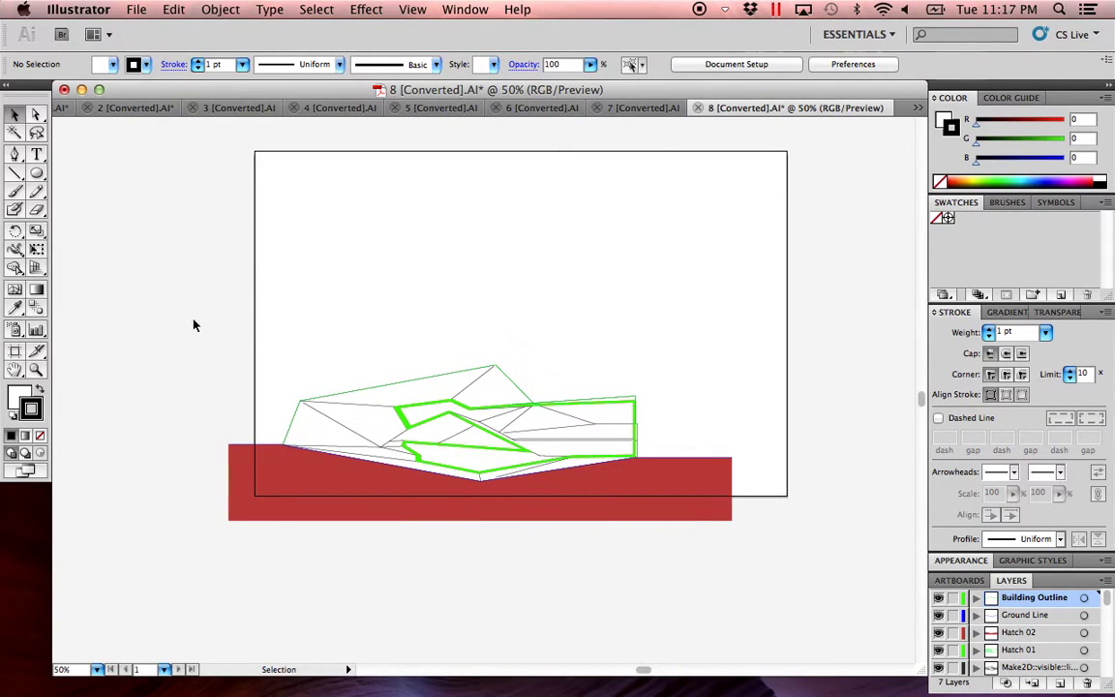
left_click_drag(378, 486, 416, 396)
left_click(440, 594)
left_click_drag(509, 497, 454, 555)
left_click_drag(713, 509, 129, 234)
scroll(306, 478, "up", 1)
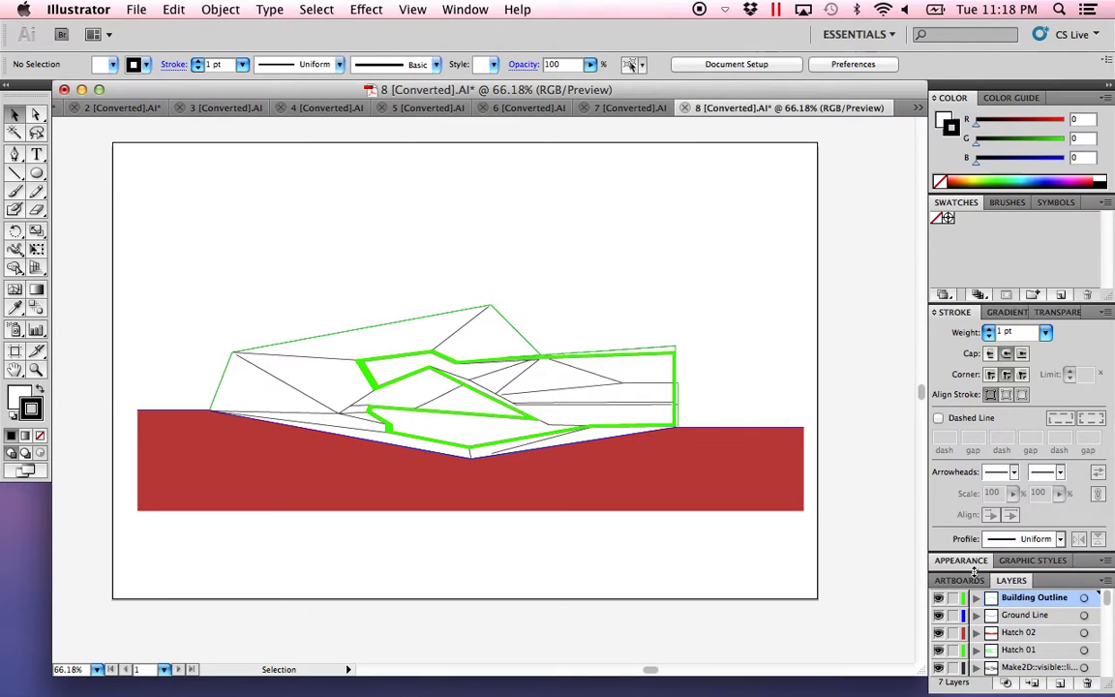
Fill the red ground hatch with grey 969696 and move the Hatch 02 layer to the bottom of the layer stack.
left_click_drag(972, 571, 972, 555)
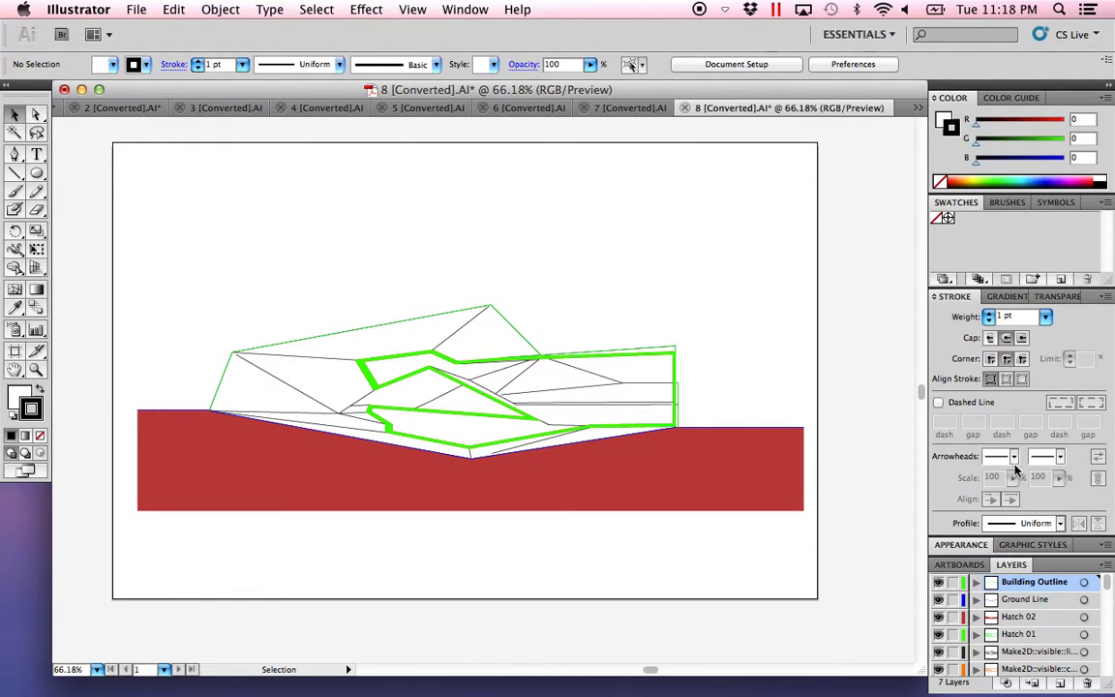
left_click(951, 299)
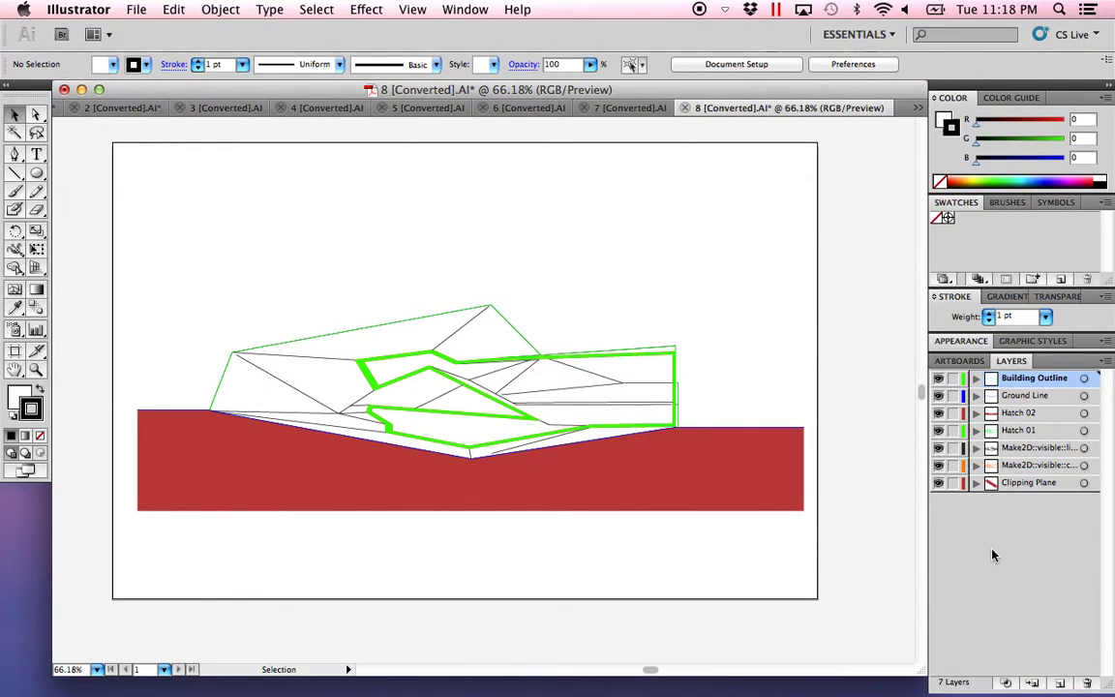
left_click(682, 479)
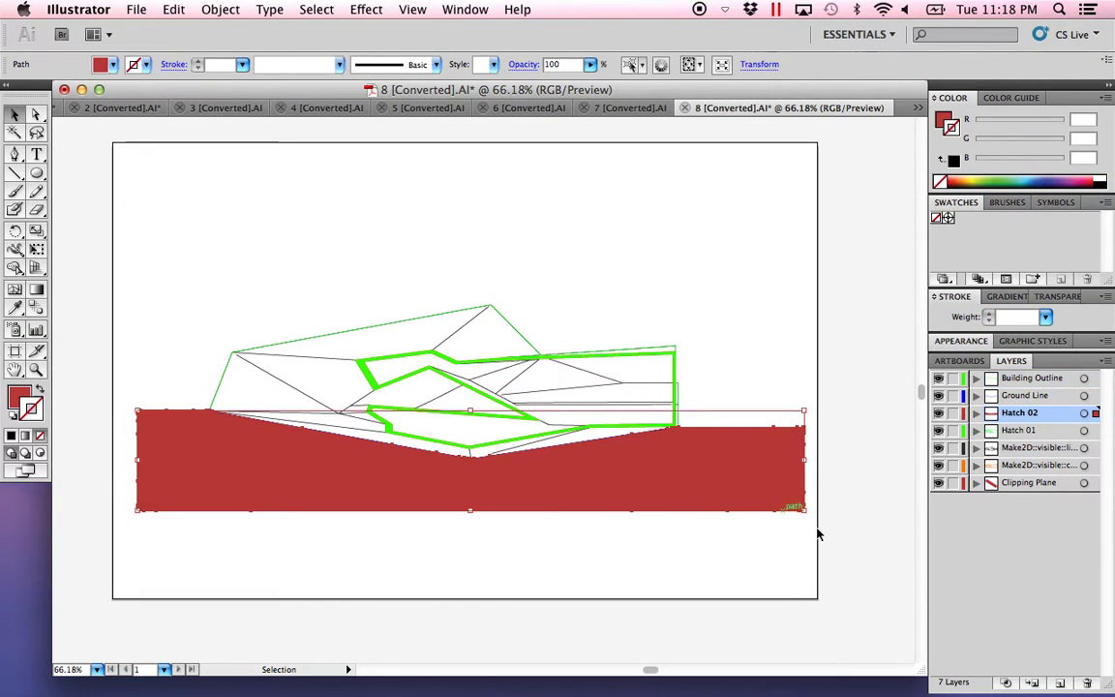
left_click(987, 574)
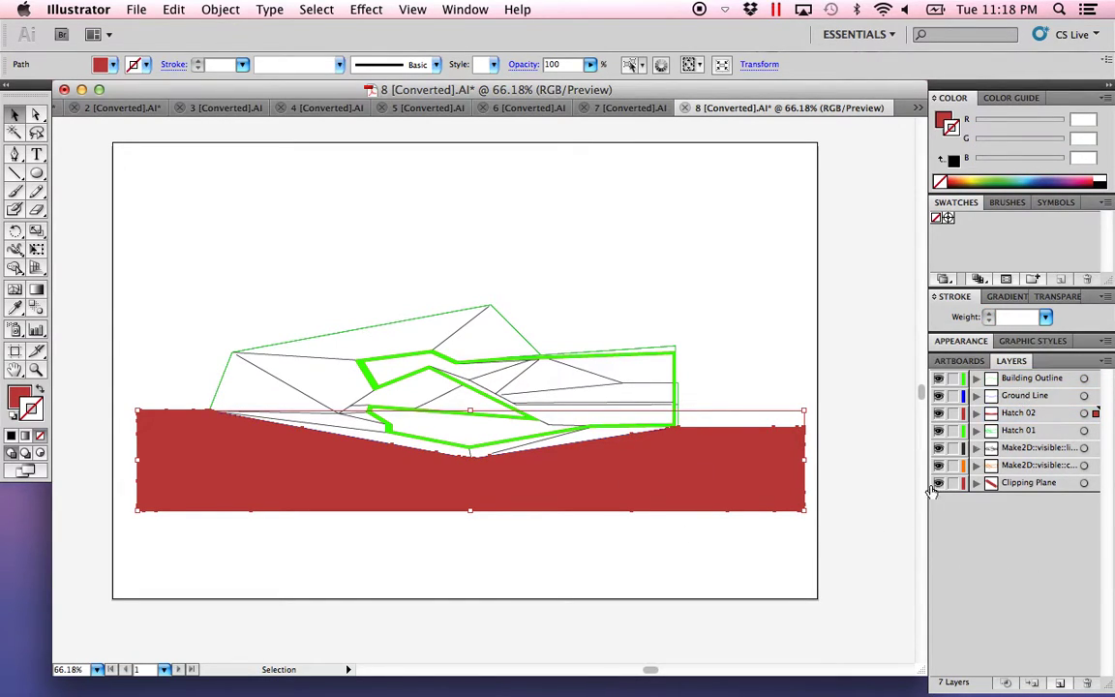
left_click(763, 515)
left_click(750, 492)
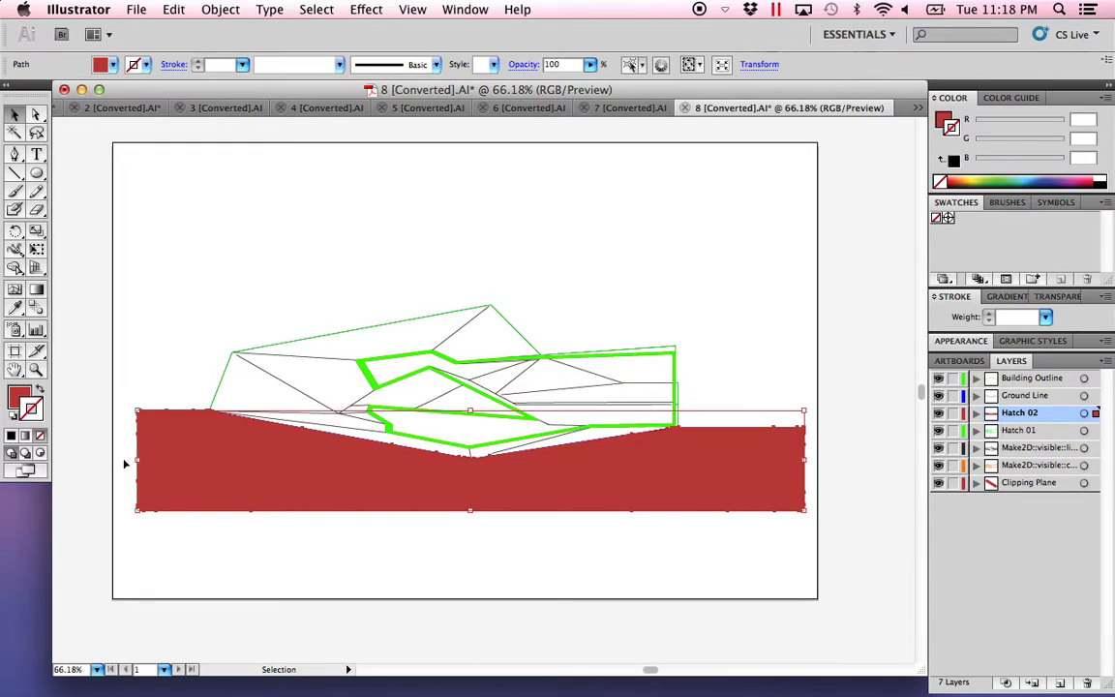
double_click(18, 399)
left_click_drag(414, 356, 304, 269)
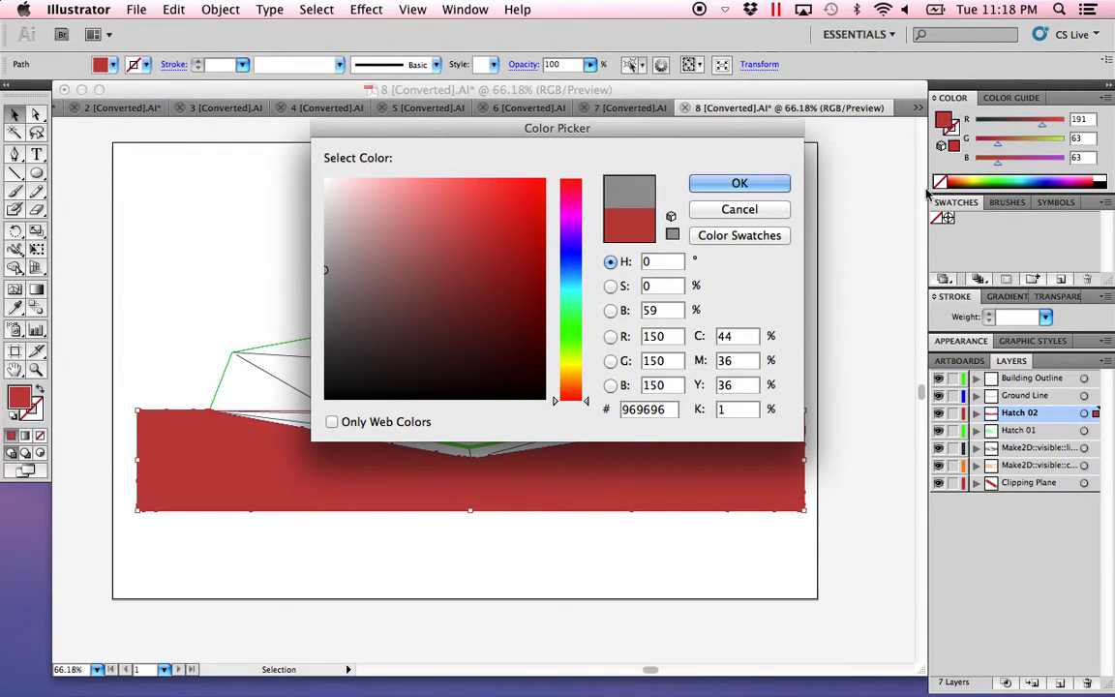
left_click(774, 183)
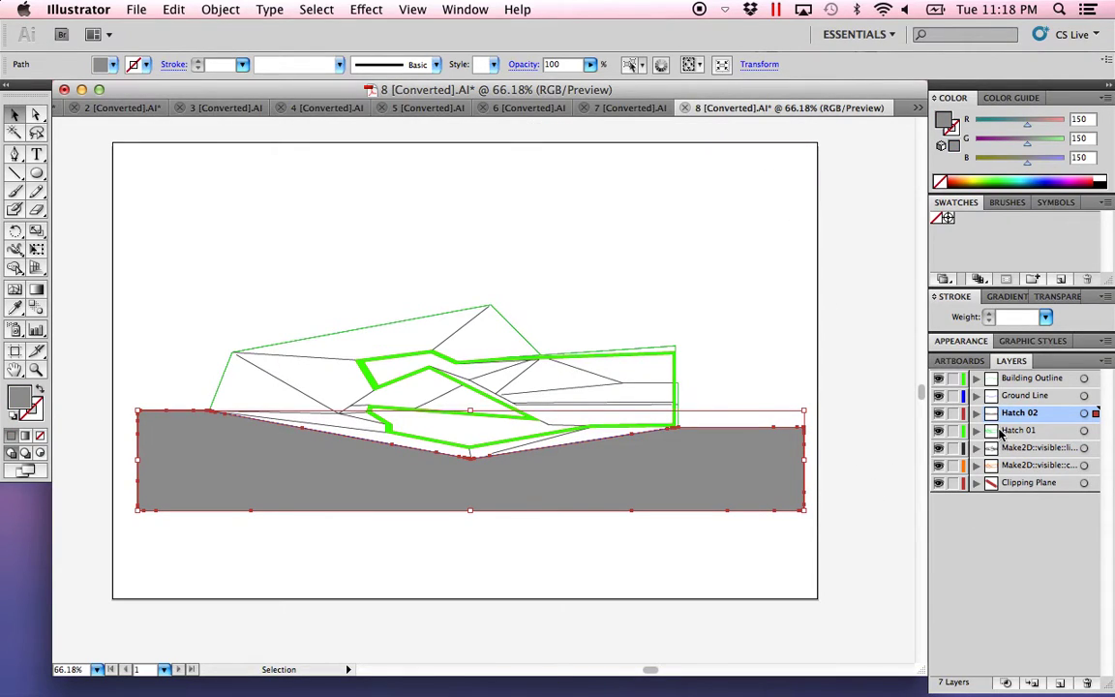
left_click_drag(1017, 416, 1016, 489)
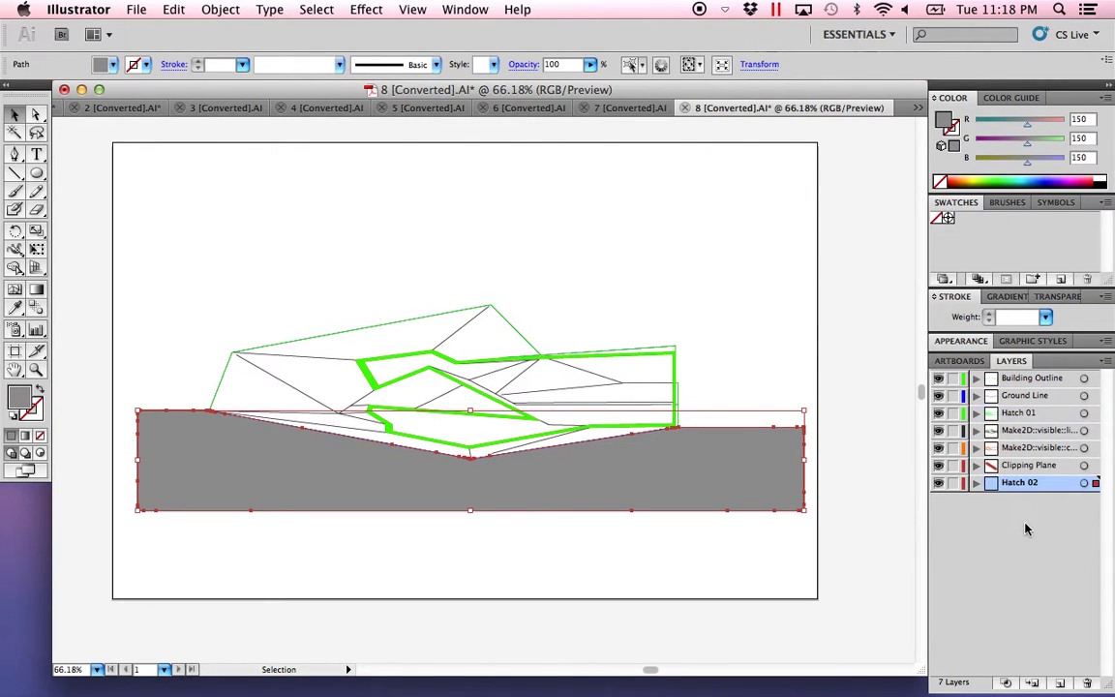
left_click(860, 465)
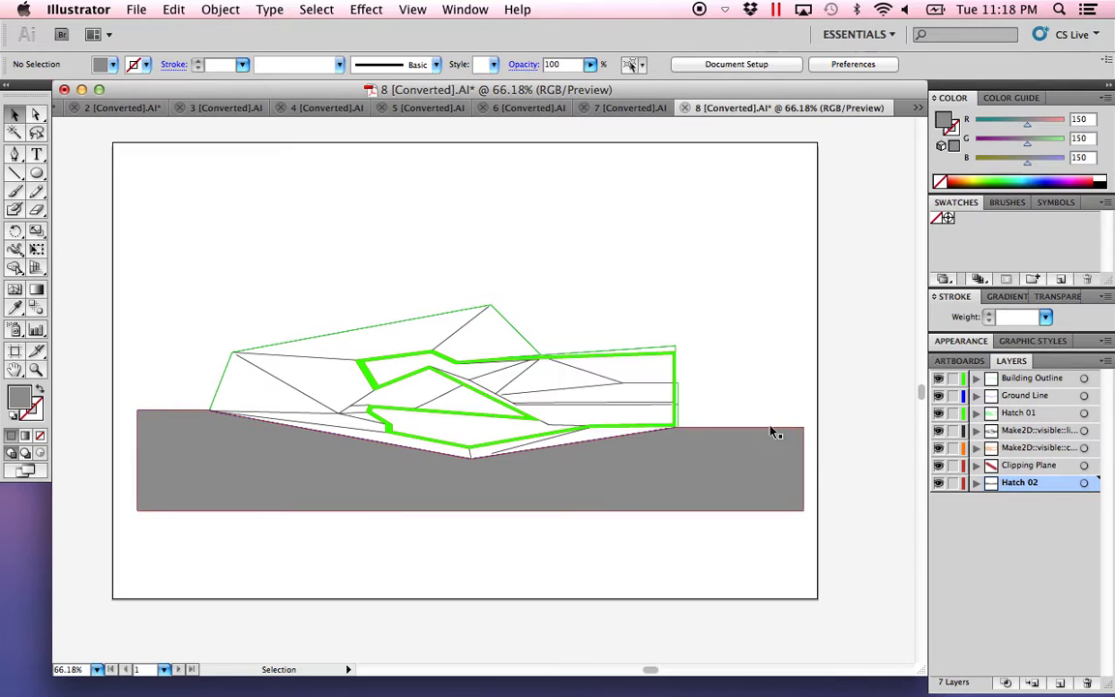
Fill the Hatch 01 artwork with blue 2878A5 and move its layer directly above Hatch 02.
left_click(1084, 414)
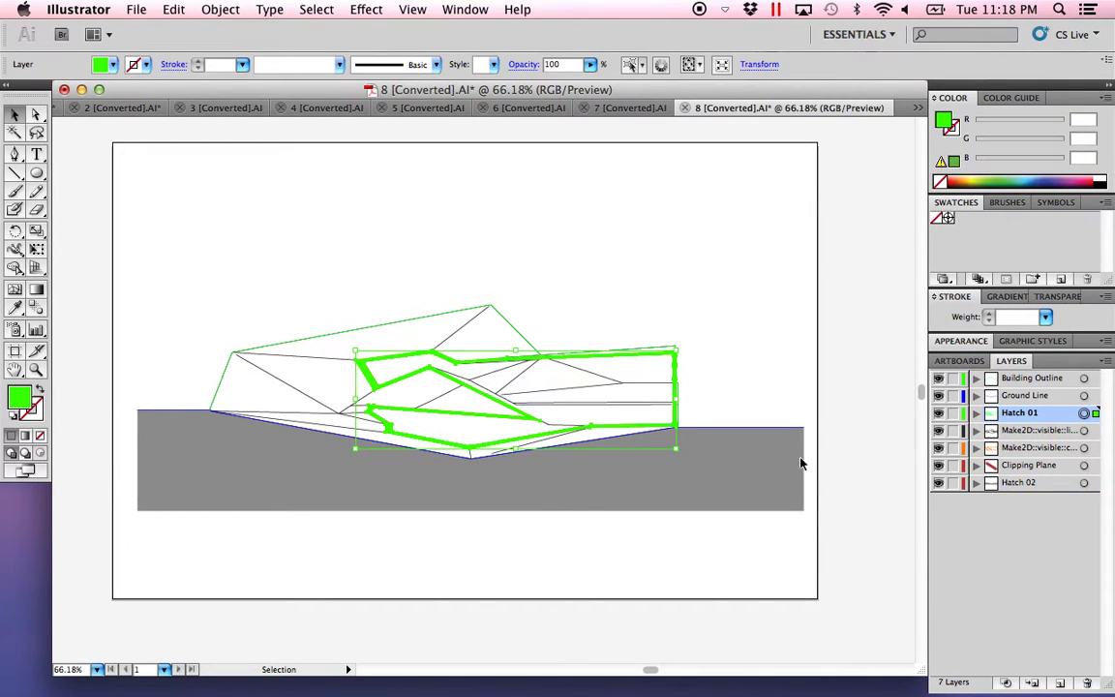
double_click(19, 398)
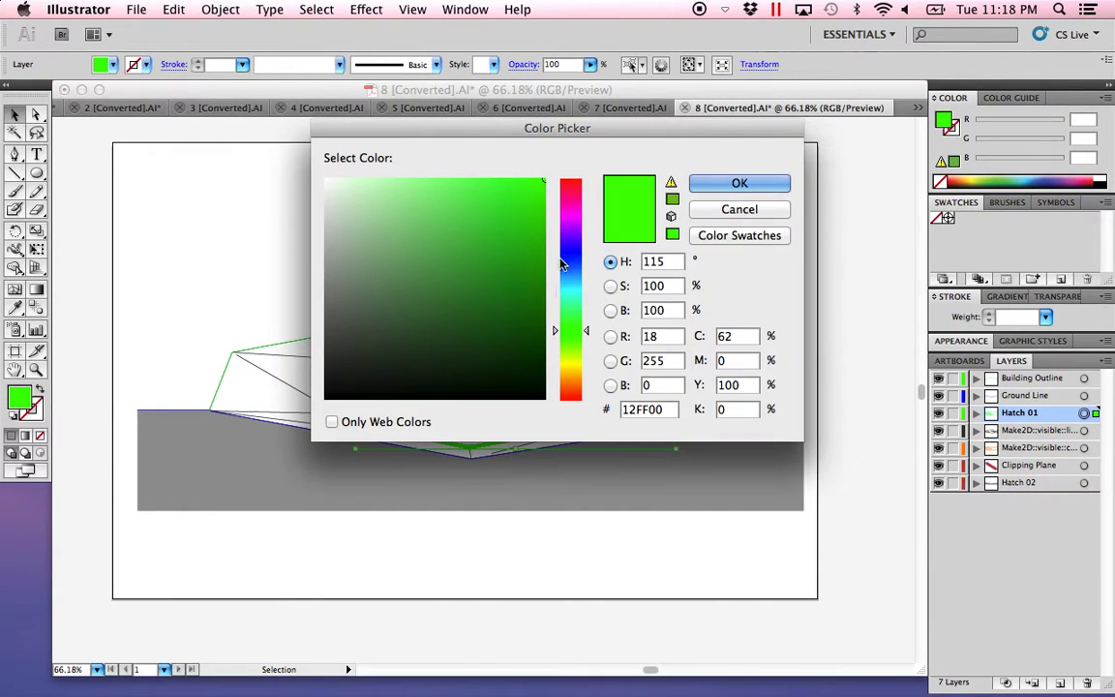
left_click(574, 280)
left_click_drag(573, 280, 574, 277)
left_click_drag(523, 239, 492, 255)
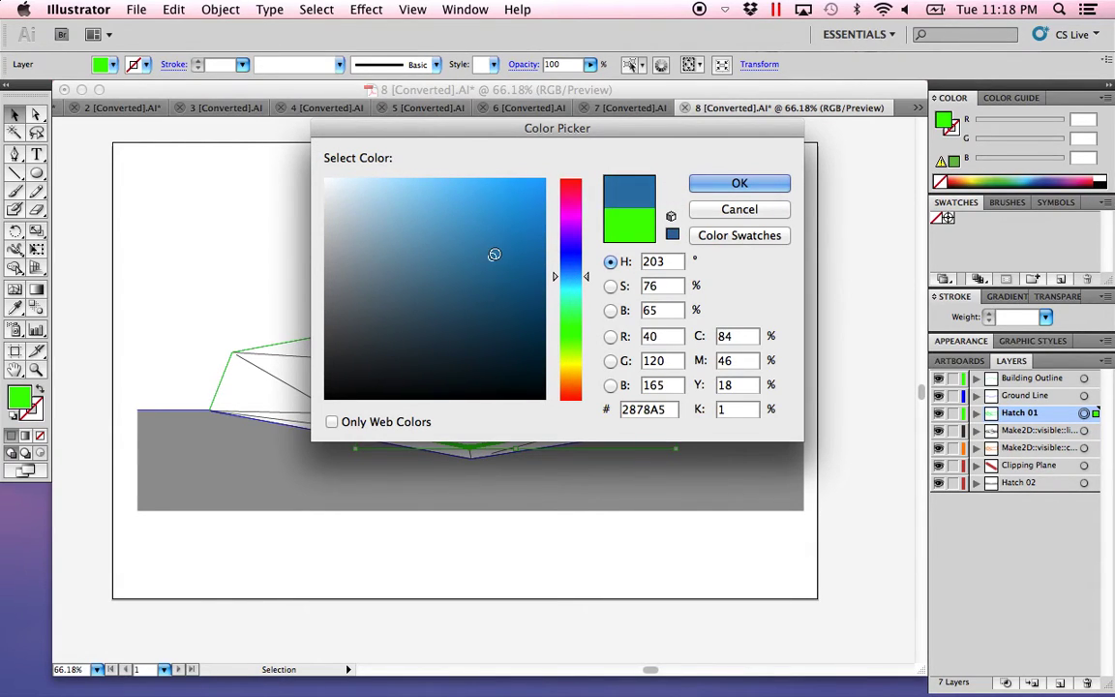
left_click(773, 183)
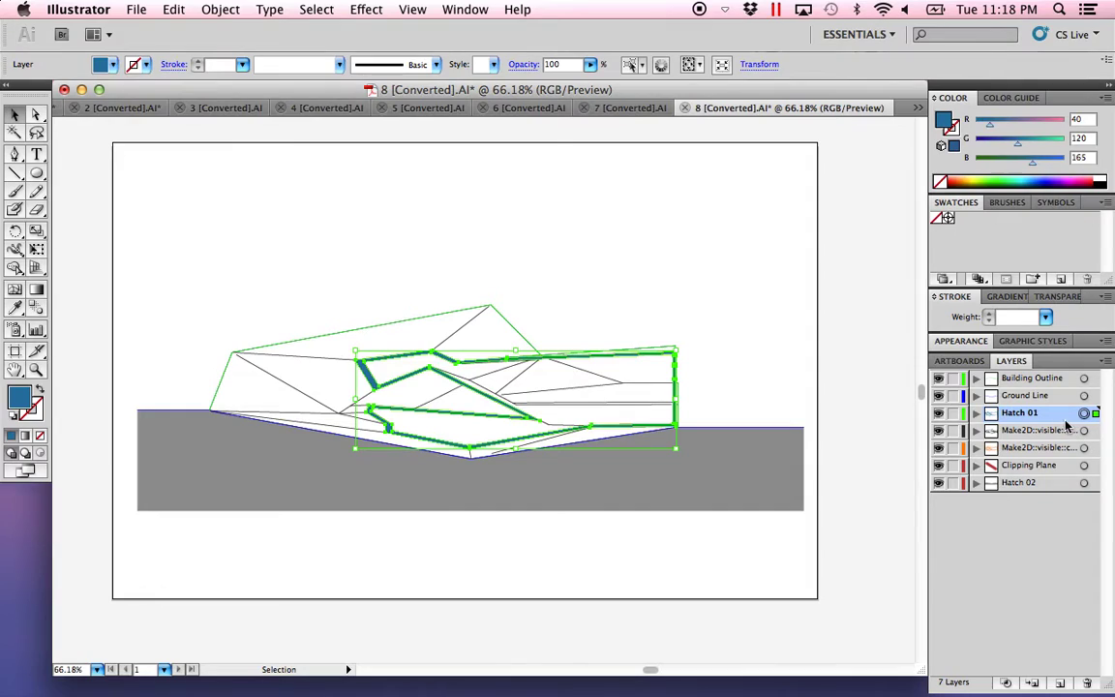
mouse_move(1039, 417)
left_mouse_down()
mouse_move(978, 426)
mouse_move(968, 473)
left_mouse_up()
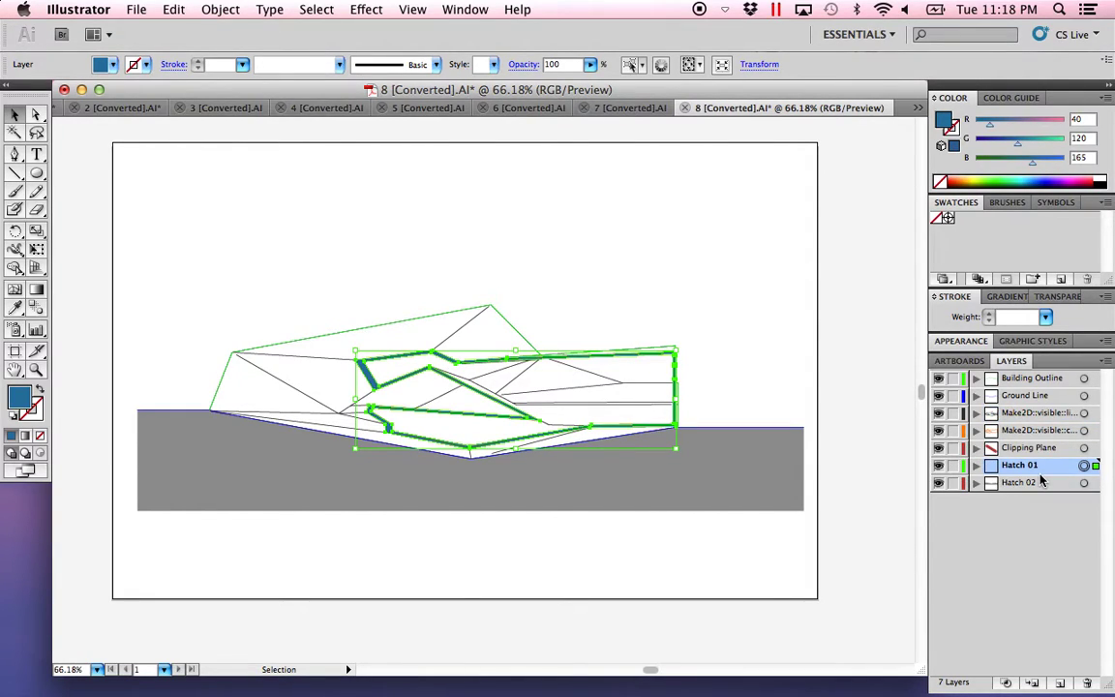
Delete the small Clipping Plane artwork at the ground's edge together with its layer.
left_click(1084, 448)
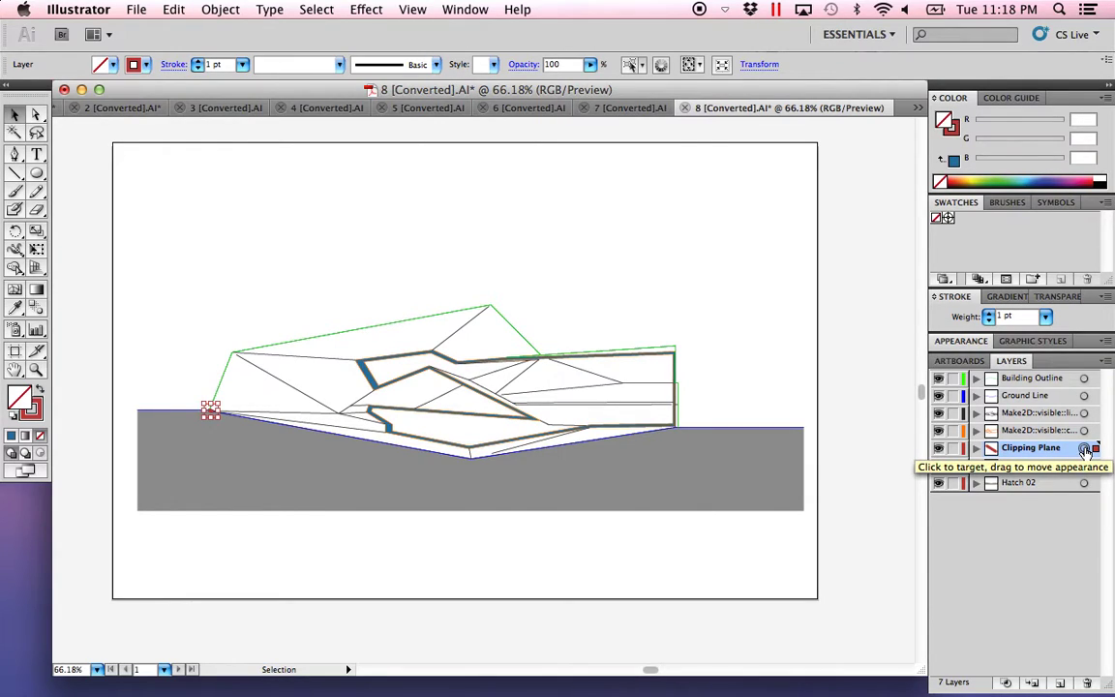
left_click(1085, 451, "shift")
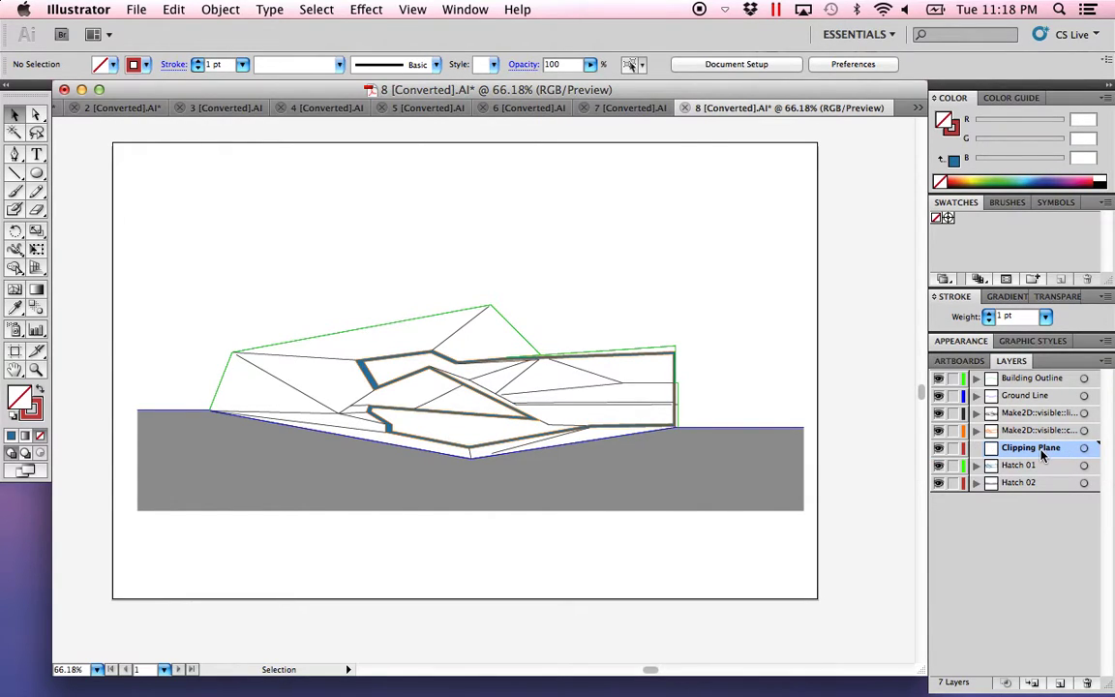
mouse_move(1043, 453)
left_mouse_down()
mouse_move(1007, 464)
mouse_move(1045, 610)
mouse_move(1064, 619)
mouse_move(1088, 684)
left_mouse_up()
left_click(1035, 628)
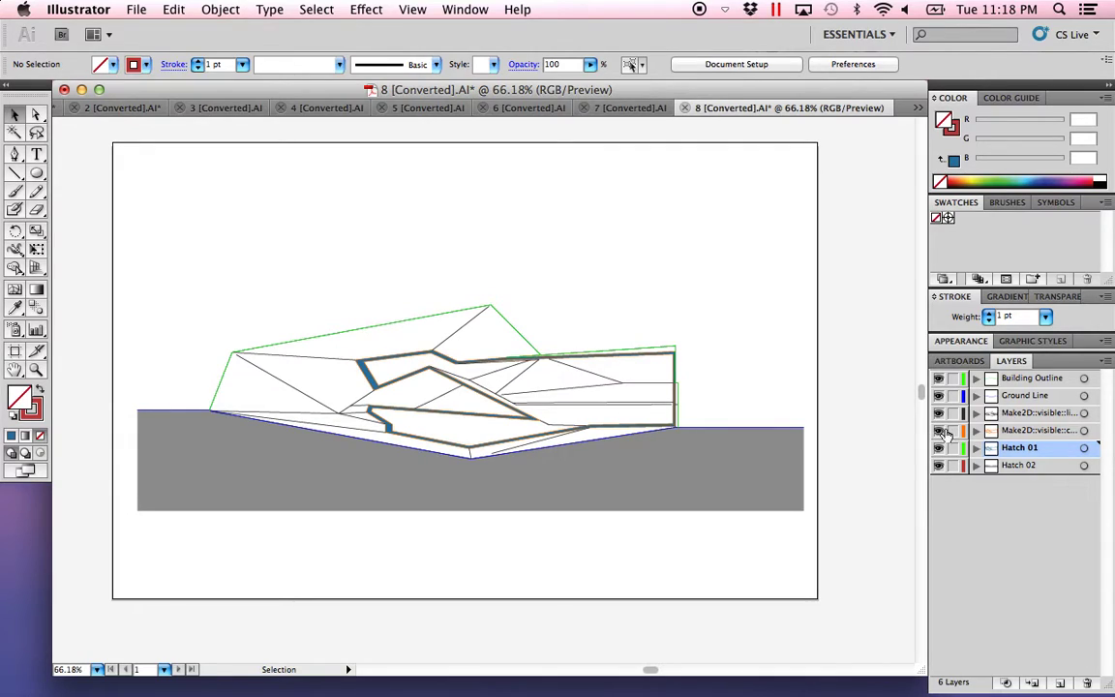
Give the orange cut outlines on the Make2D layer above Hatch 01 a dark grey 3D3D3D stroke with a 2 pt weight.
left_click(1084, 431)
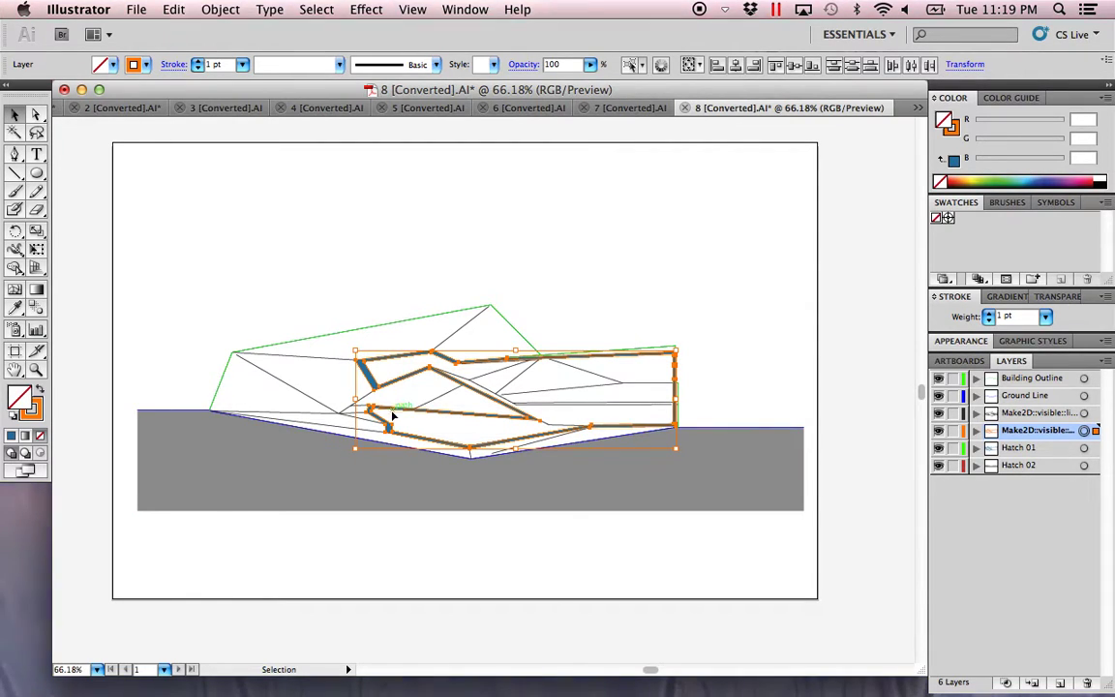
double_click(32, 411)
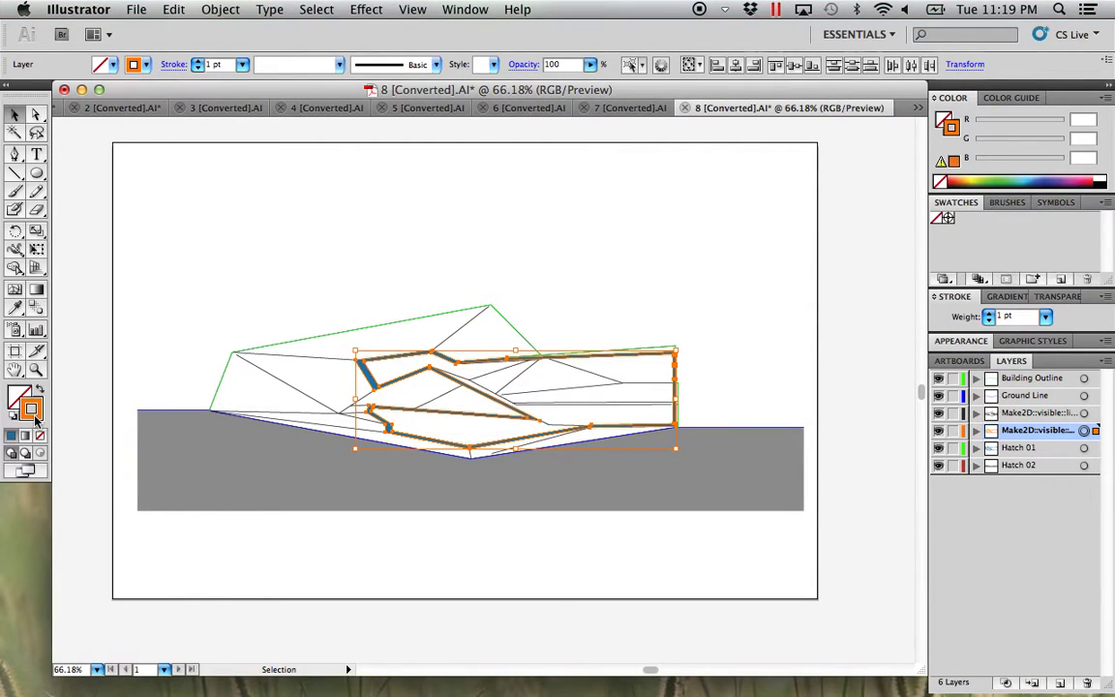
mouse_move(324, 259)
left_mouse_down()
mouse_move(311, 331)
mouse_move(292, 350)
mouse_move(285, 334)
mouse_move(321, 346)
left_mouse_up()
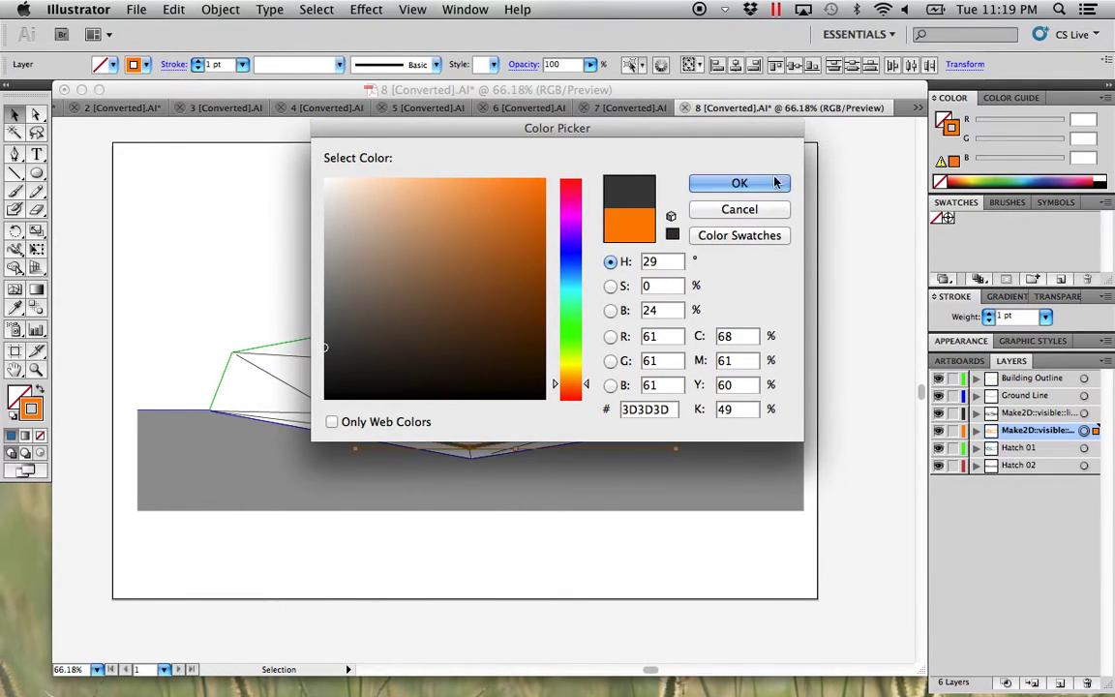
left_click(739, 183)
left_click(1046, 317)
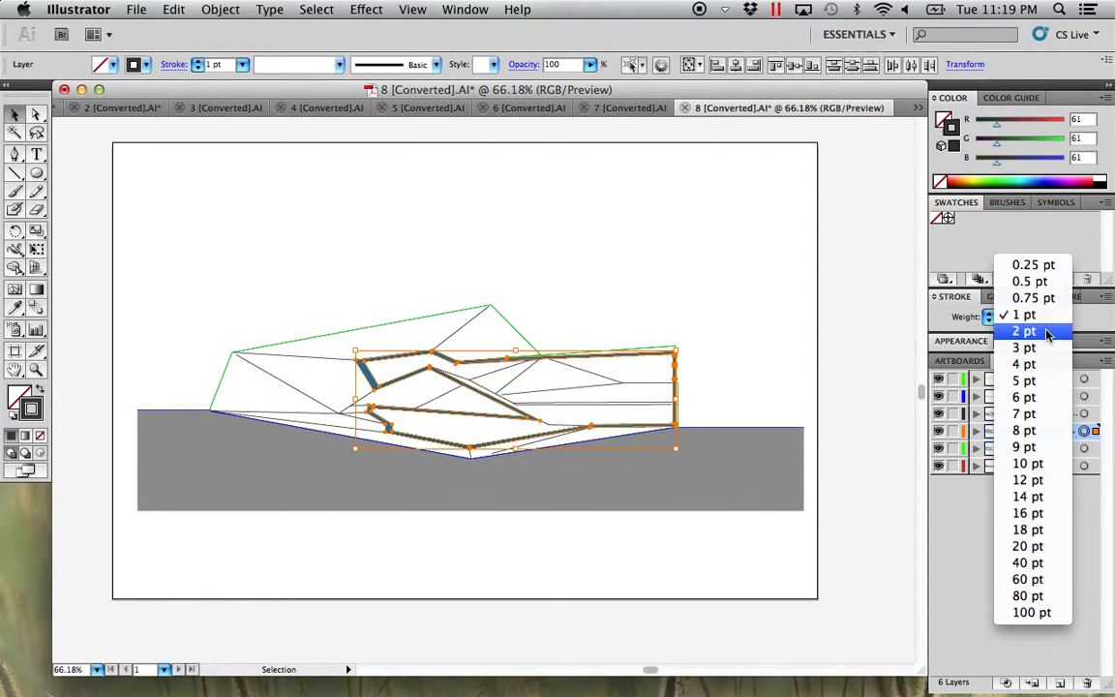
left_click(1045, 335)
left_click(709, 301)
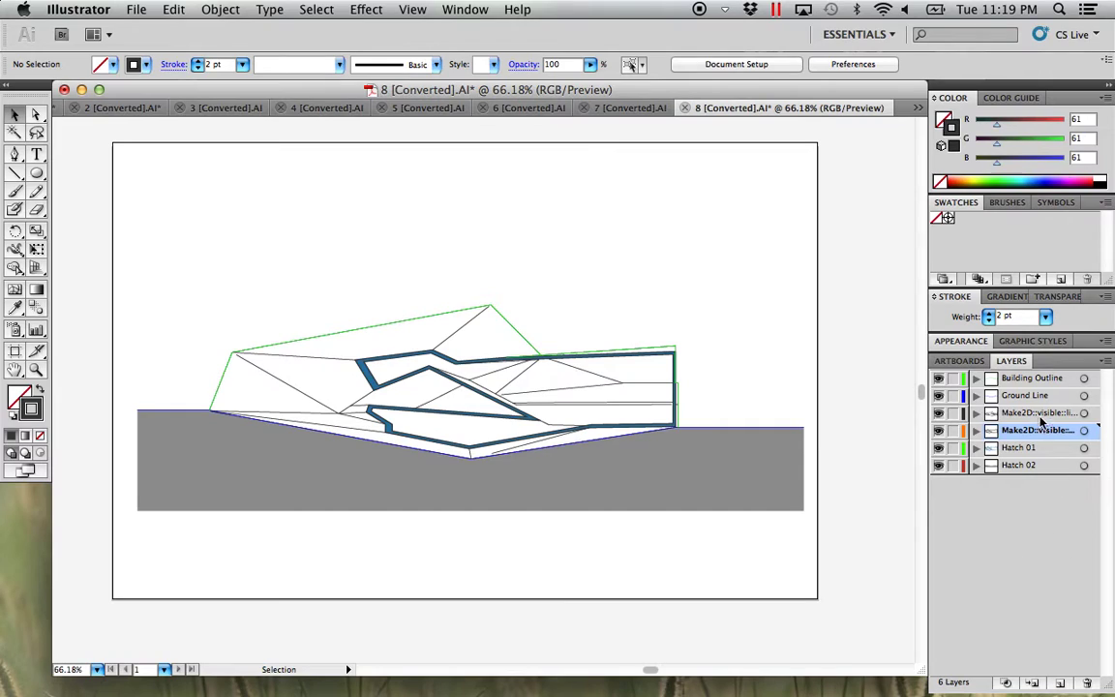
Give the lines on the Make2D layer below Ground Line a mid-grey 7F7F7F stroke with a 0.5 pt weight.
left_click(1084, 414)
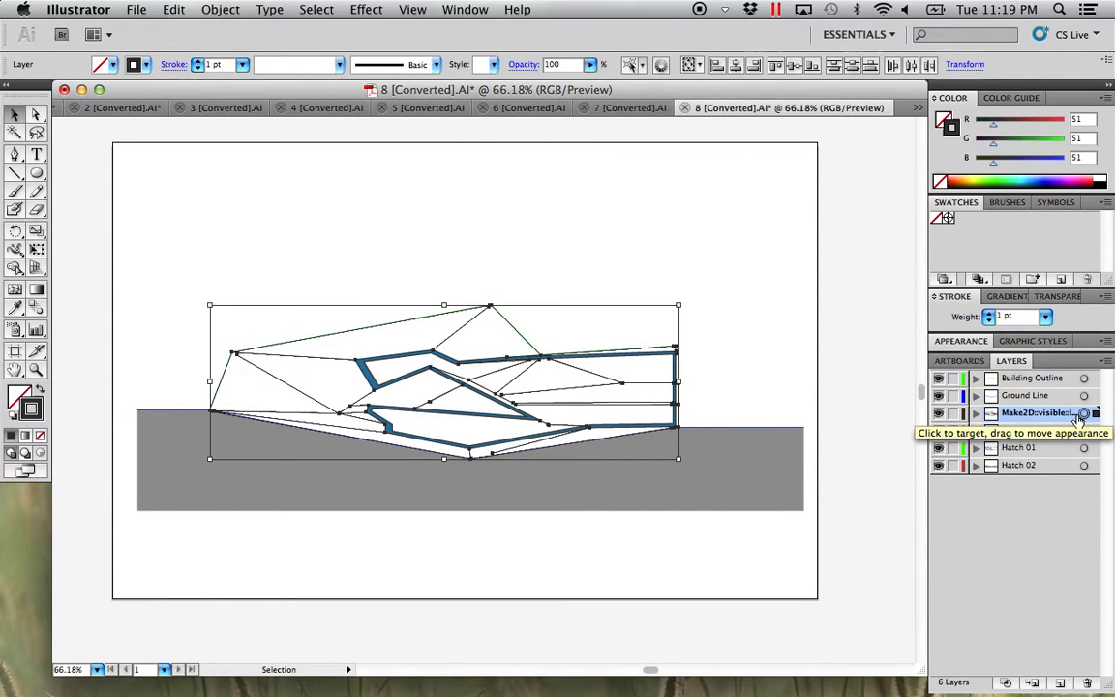
double_click(32, 410)
left_click_drag(323, 267, 317, 288)
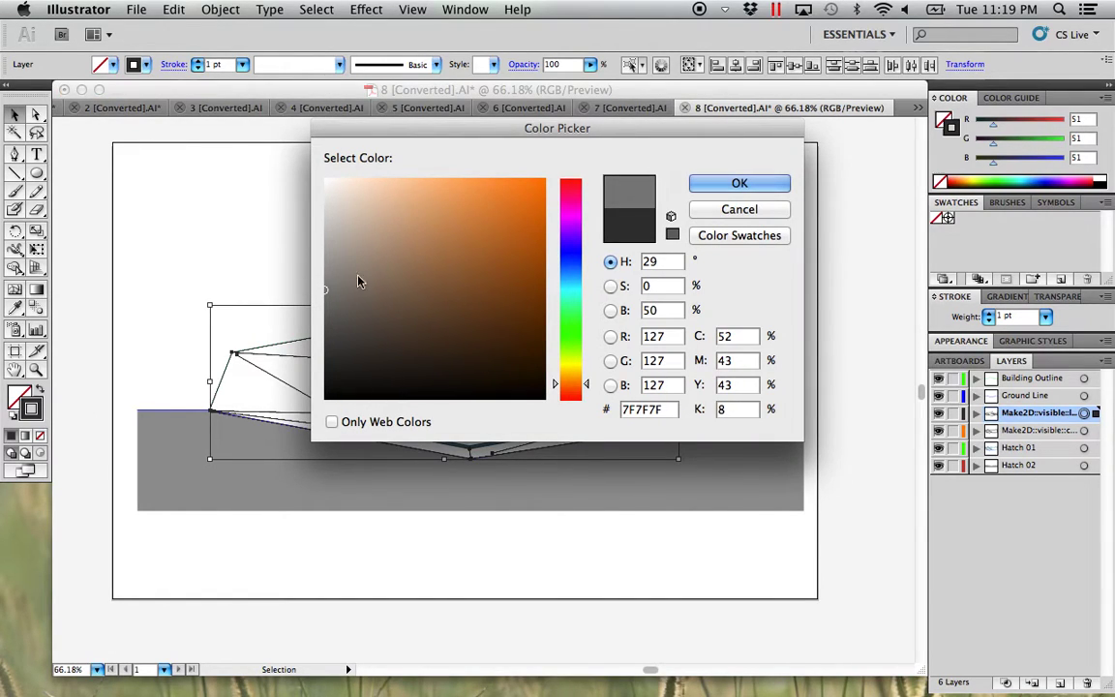
left_click(740, 184)
left_click(1047, 317)
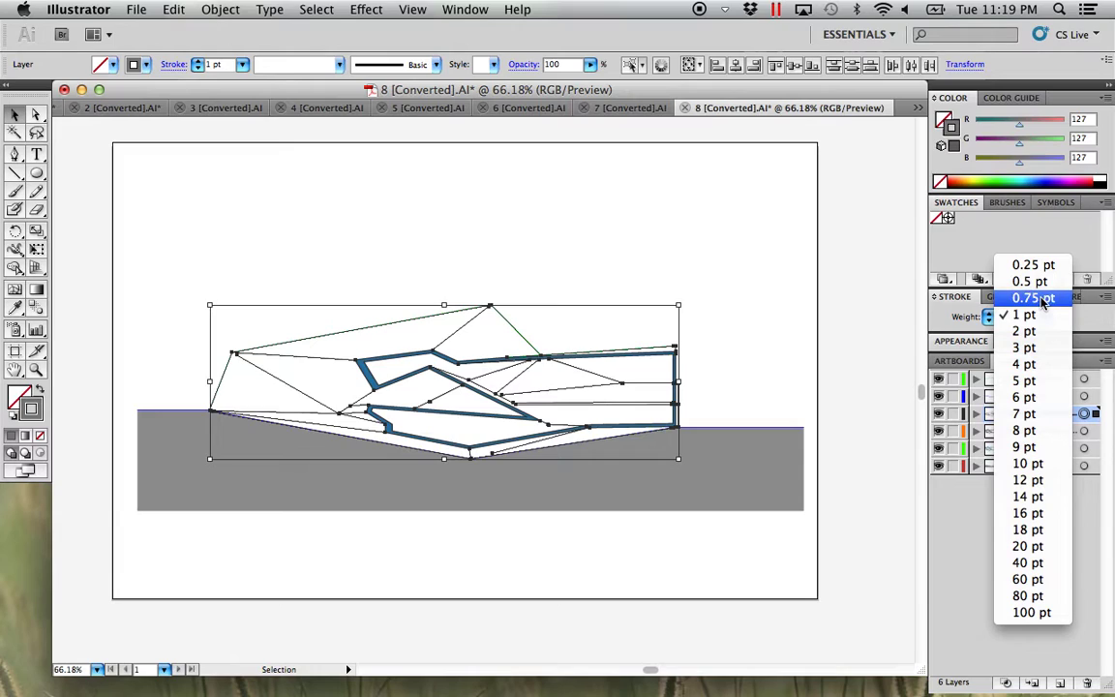
left_click(1026, 279)
left_click(868, 384)
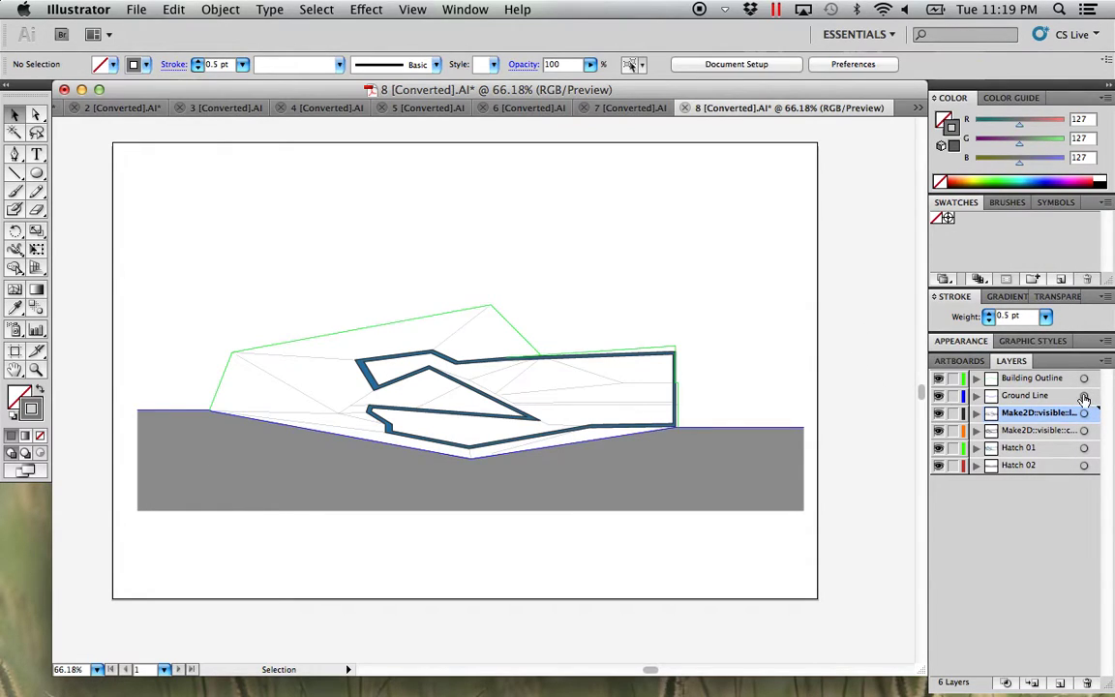
Set the stroke weight of the grey lines on the Make2D layer below Ground Line to 0.75 pt.
left_click(1033, 412)
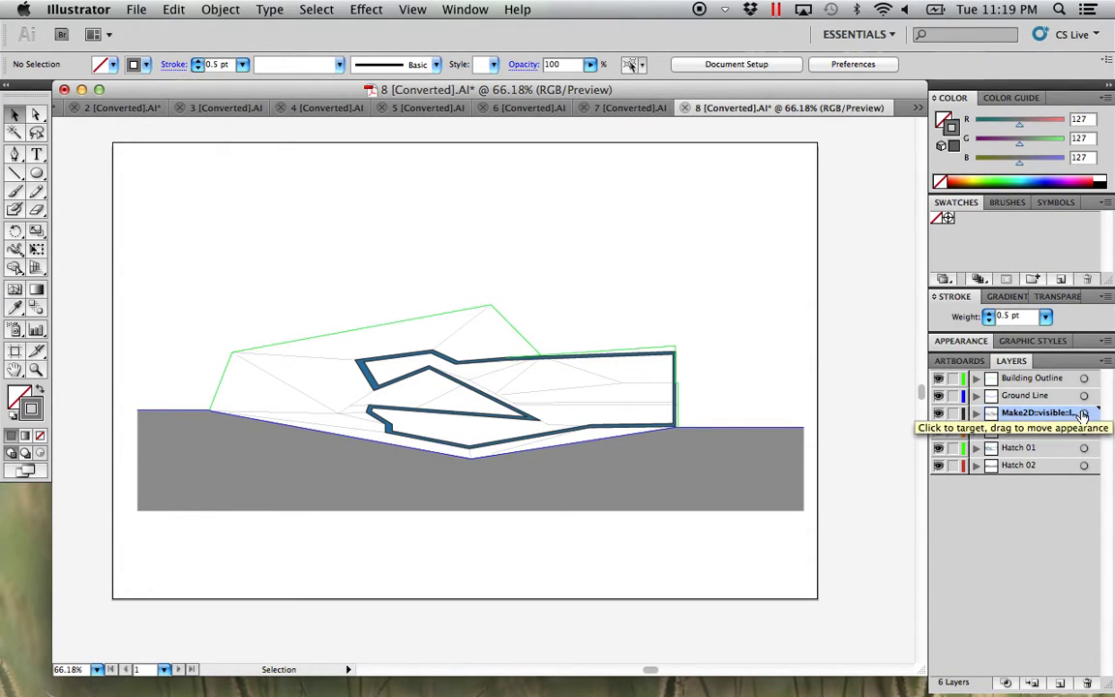
left_click(1084, 412)
left_click(1045, 316)
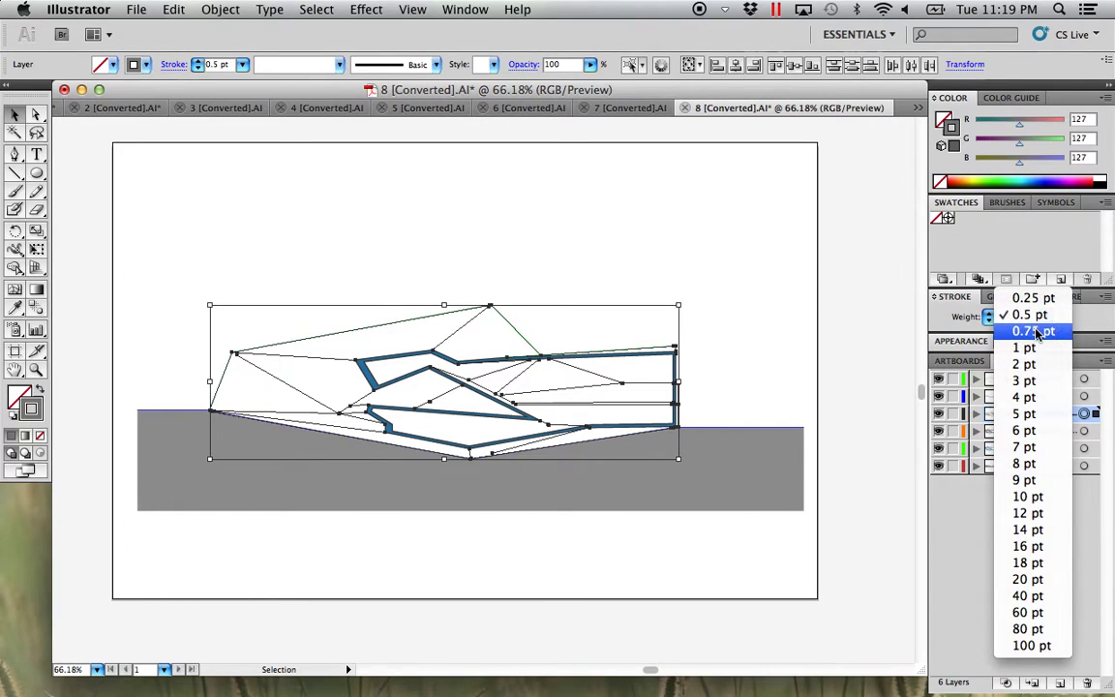
left_click(1031, 331)
left_click(1033, 551)
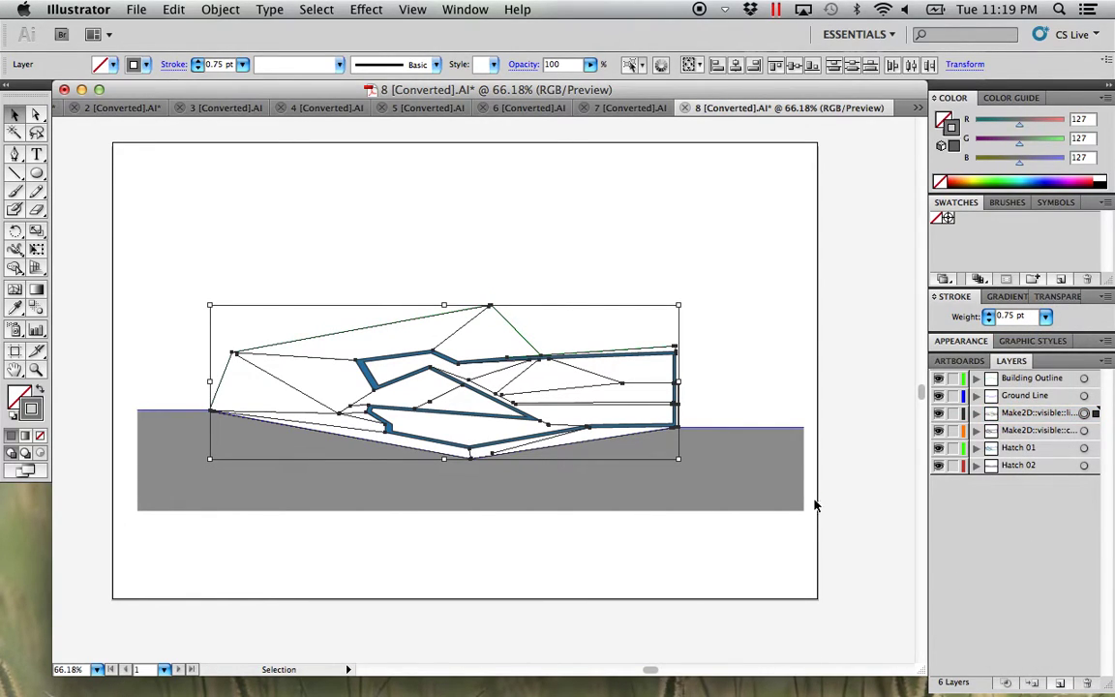
left_click(857, 506)
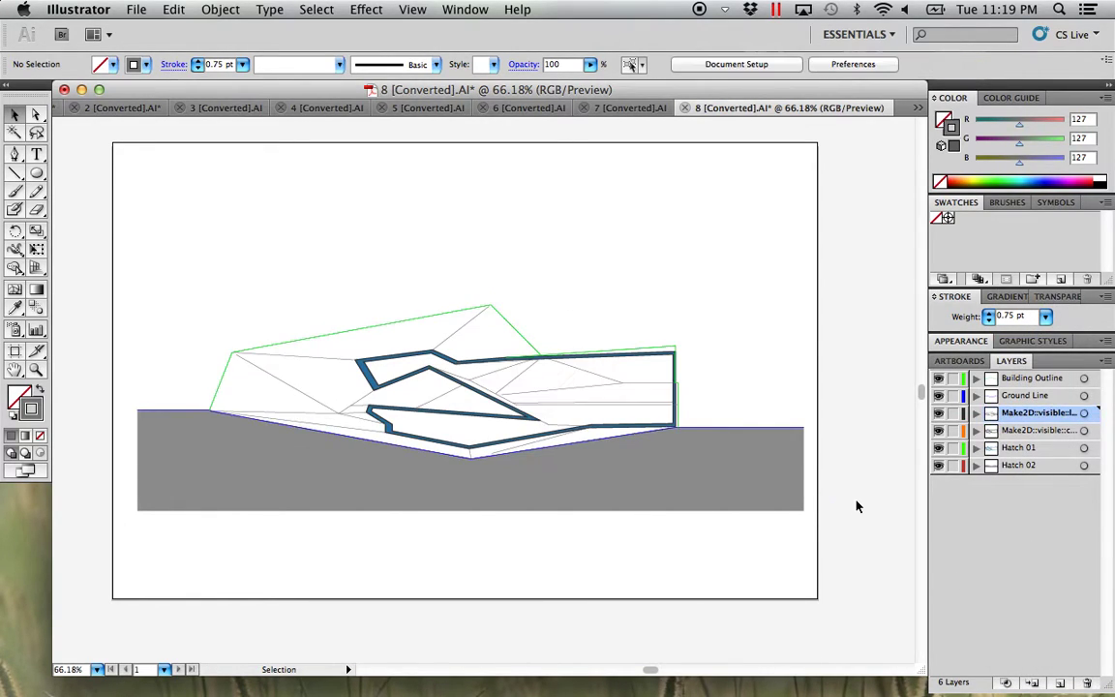
Give the blue Ground Line artwork a 4 pt stroke in grey 6D6D6D.
left_click(1084, 396)
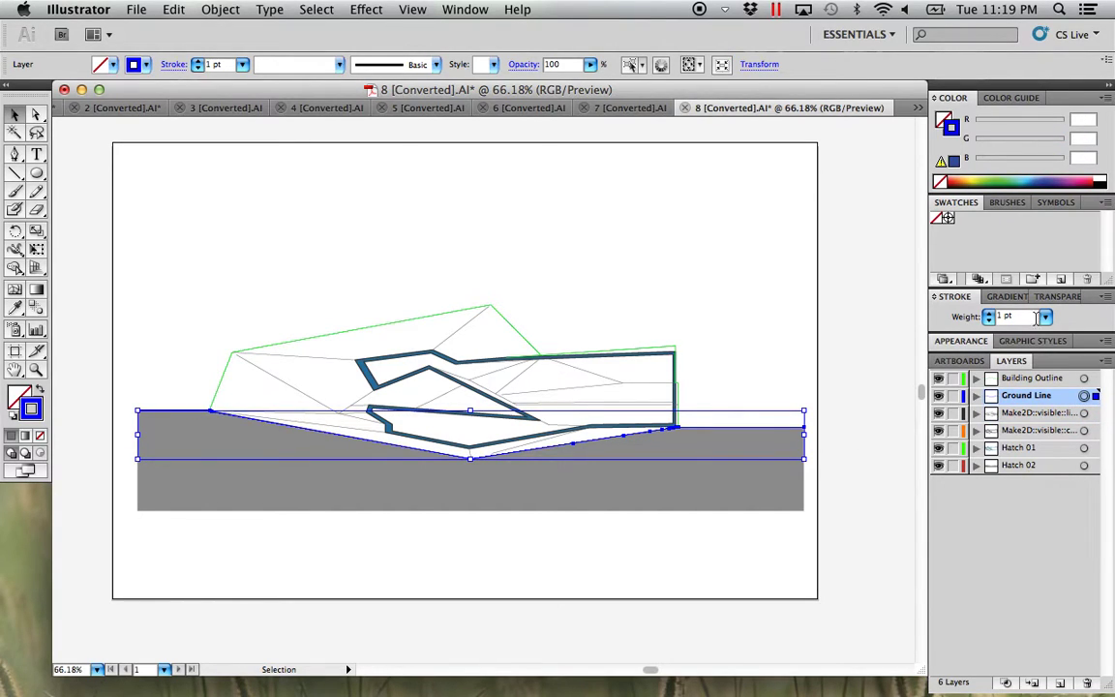
left_click(1044, 317)
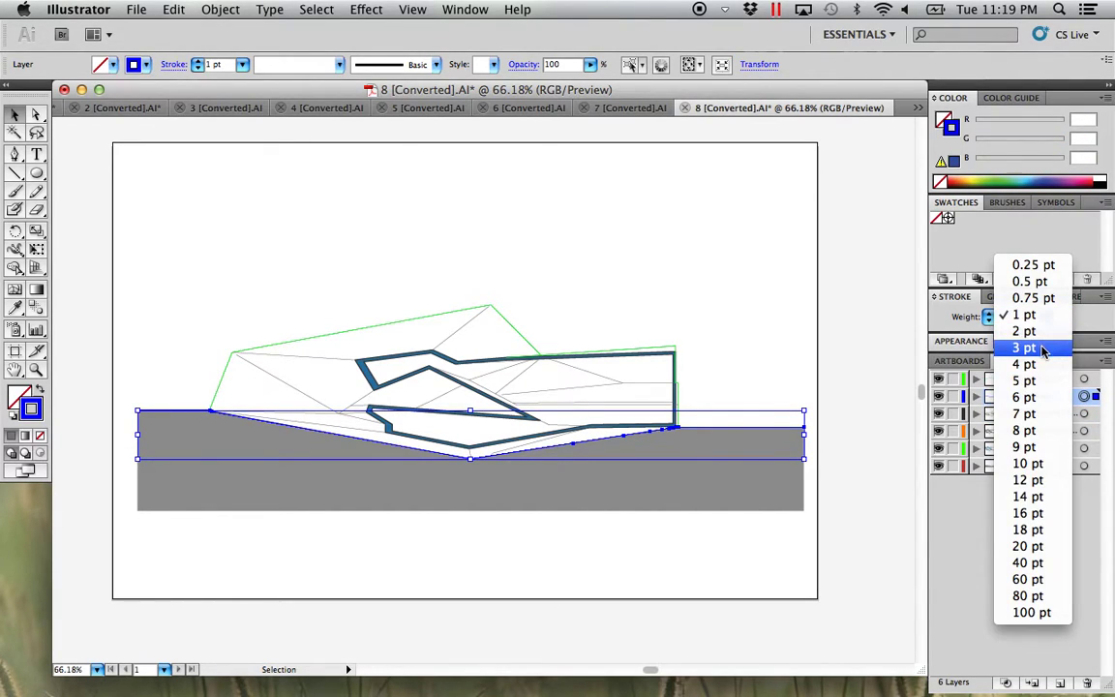
left_click(1024, 364)
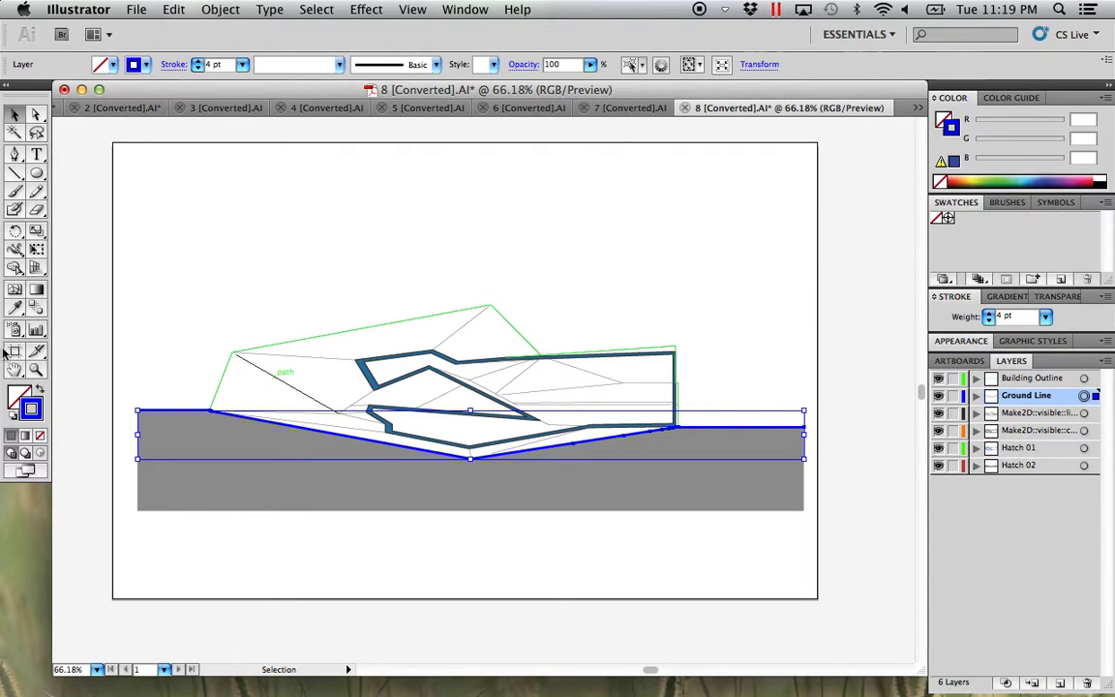
double_click(31, 410)
left_click(350, 318)
left_click(314, 304)
left_click(742, 182)
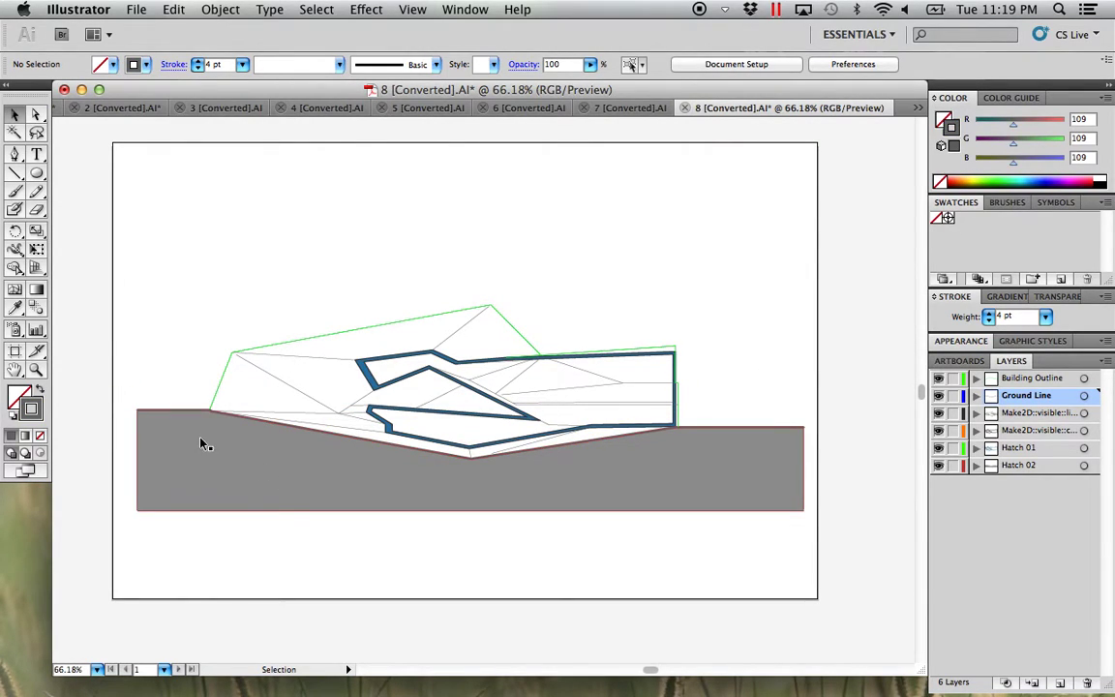
Darken the Ground Line stroke colour to 444444.
left_click(1084, 396)
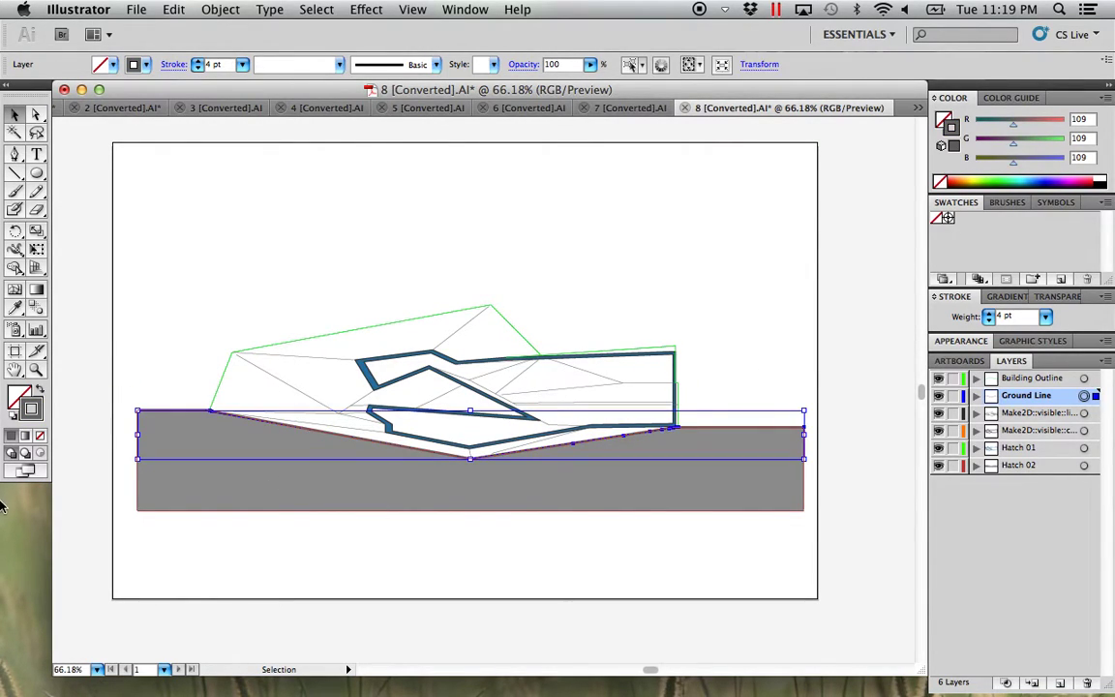
double_click(33, 414)
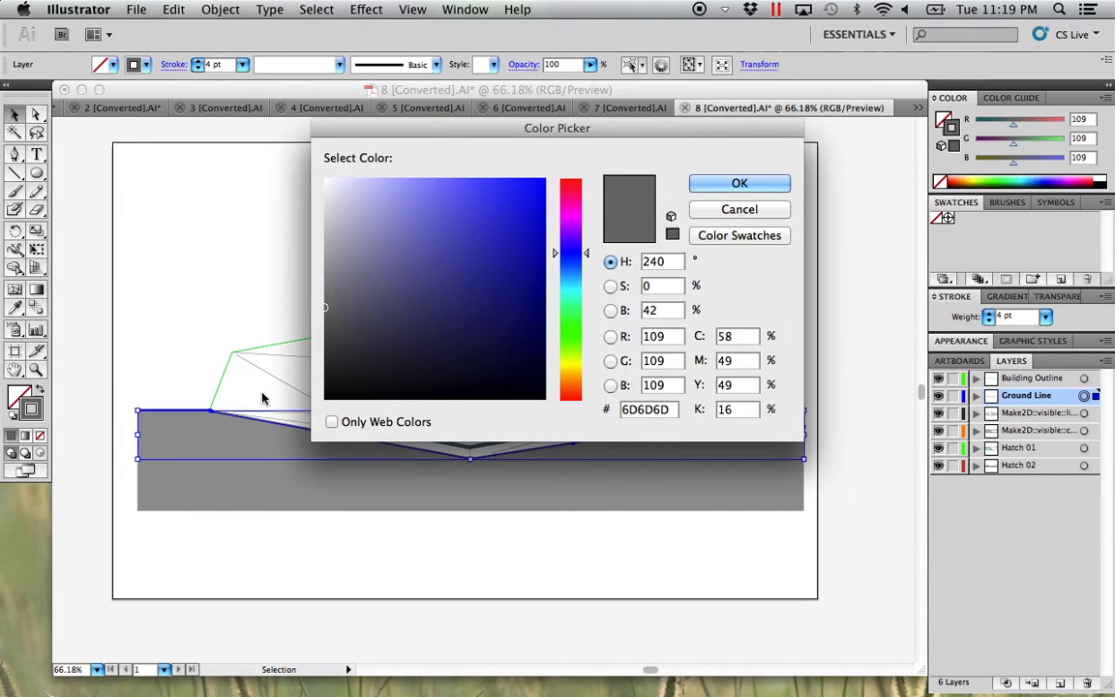
left_click(316, 339)
left_click(726, 183)
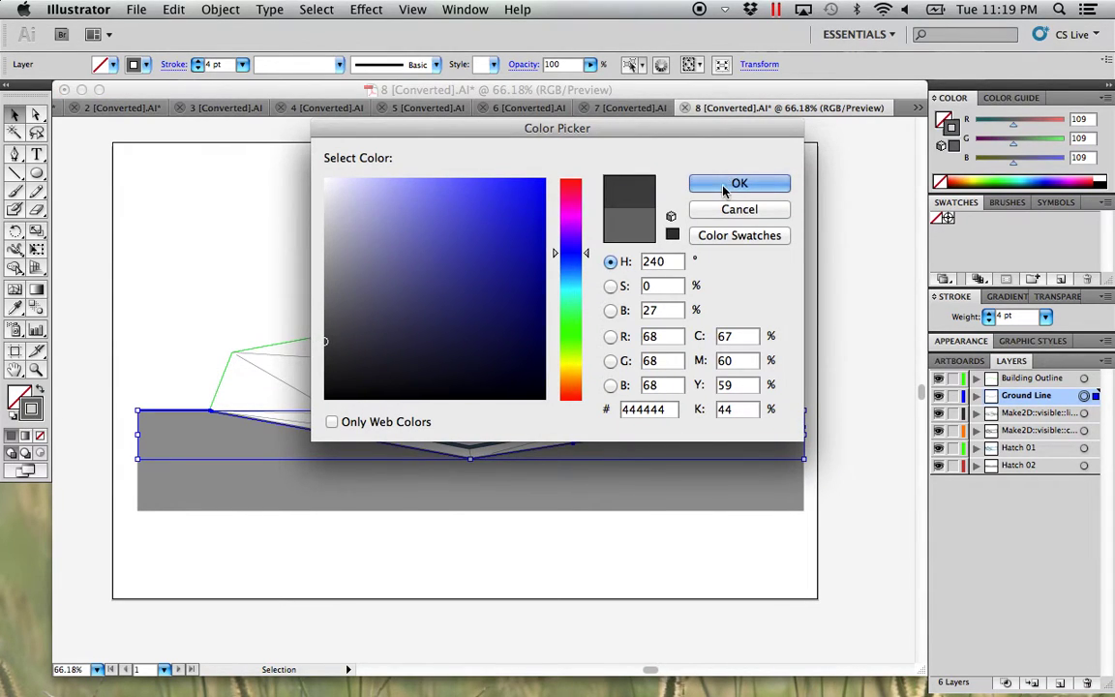
left_click(757, 391)
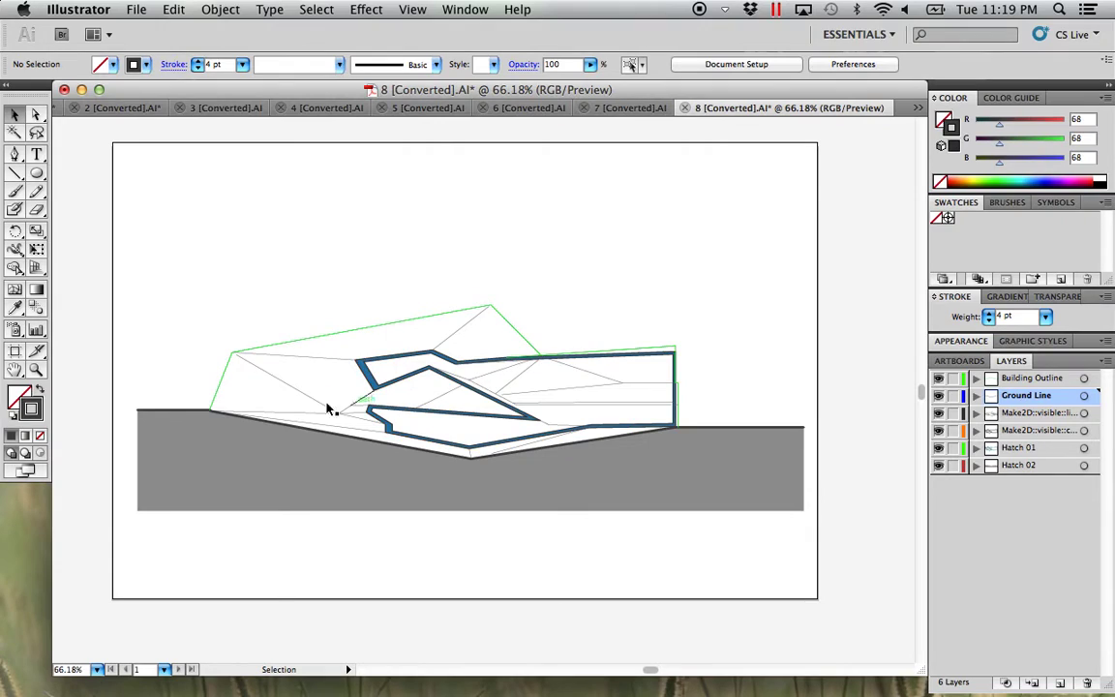
Give the green Building Outline artwork a 2 pt stroke in mid-grey 777777.
left_click(1084, 379)
left_click(1046, 318)
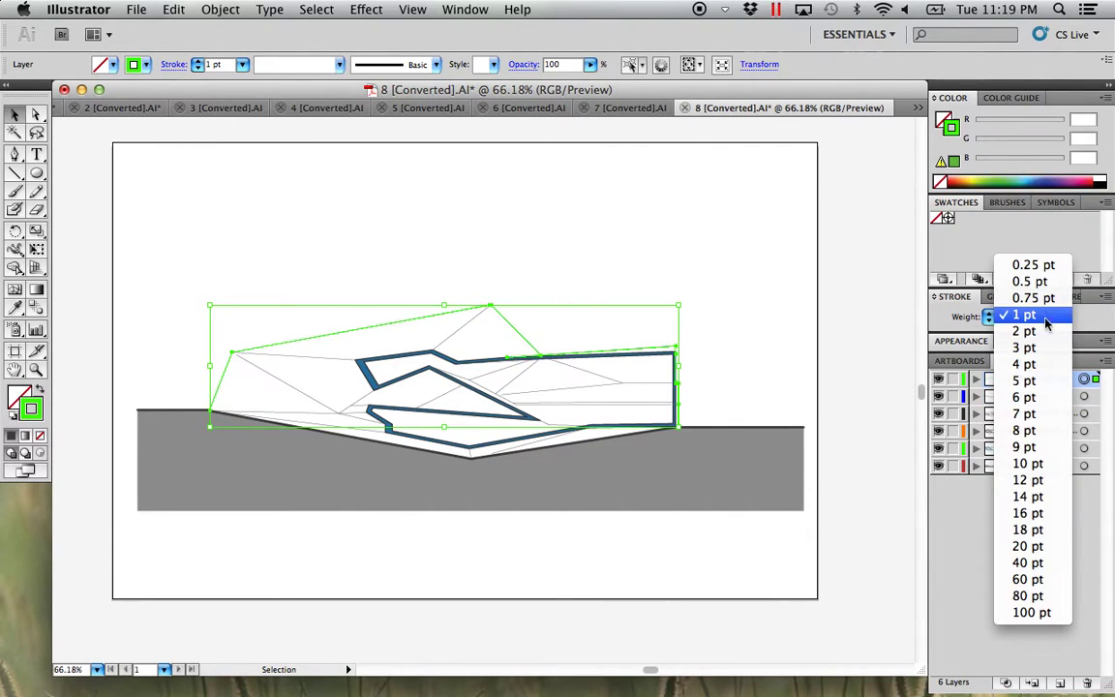
left_click(1045, 331)
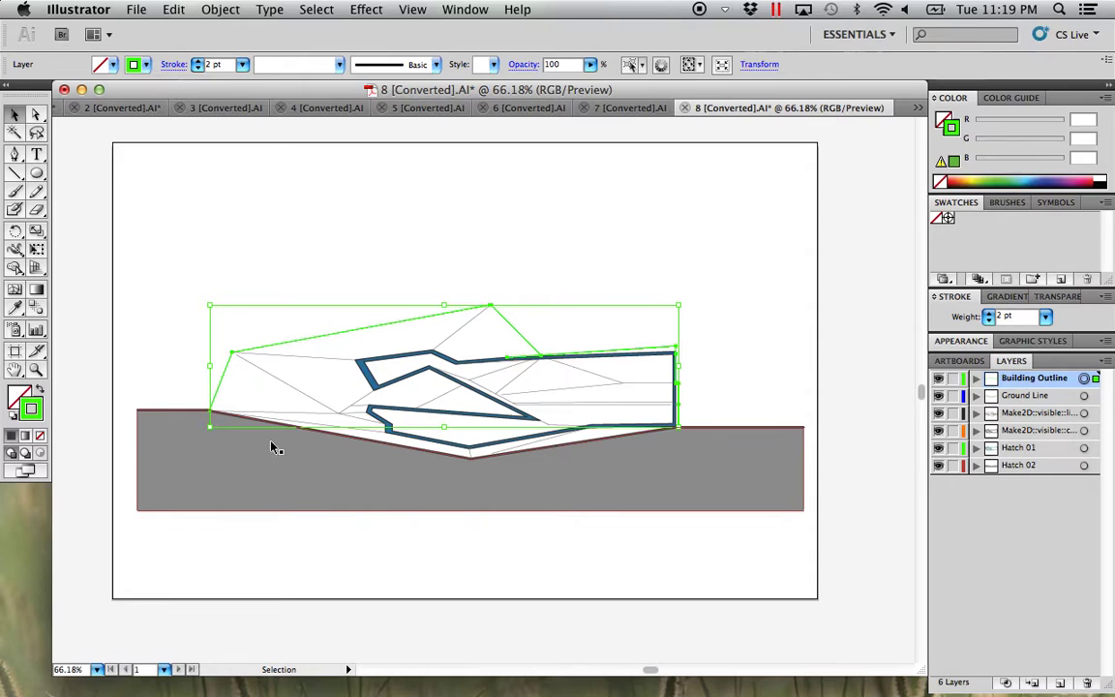
double_click(39, 418)
mouse_move(353, 309)
left_mouse_down()
mouse_move(311, 271)
mouse_move(305, 294)
left_mouse_up()
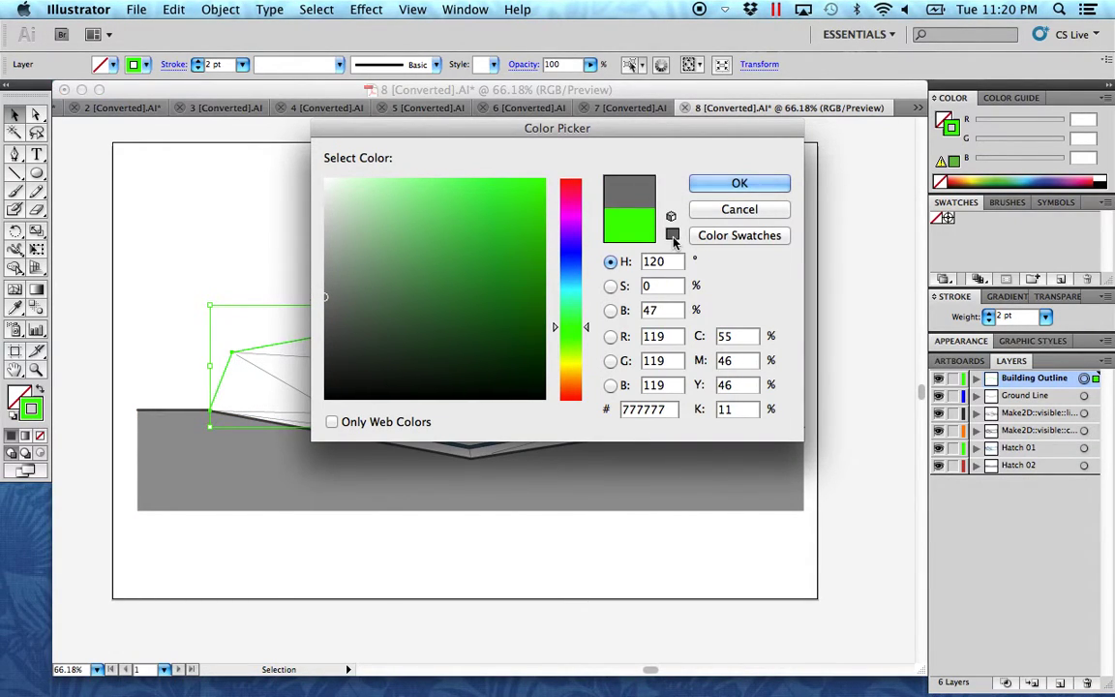
left_click(737, 183)
left_click(789, 344)
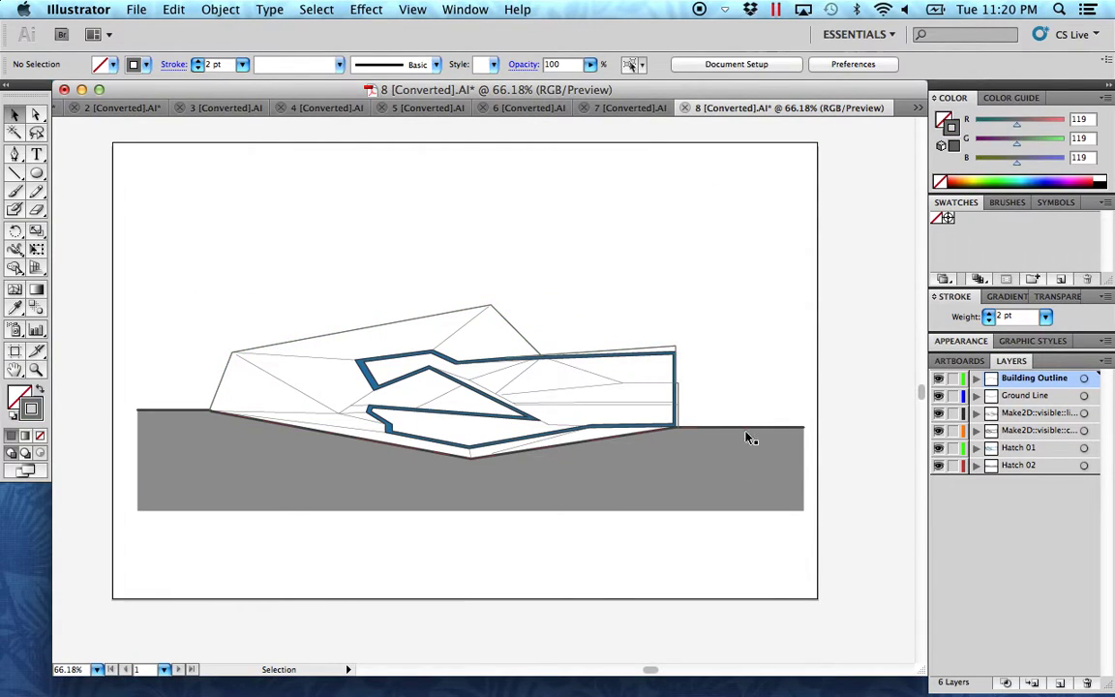
Examine the line weights close up where the building lines meet the blue section cut, and return to the whole drawing.
key("z")
left_click_drag(604, 618, 319, 347)
left_click_drag(617, 515, 299, 169)
left_click_drag(768, 287, 597, 185)
left_click(527, 508, "alt")
left_click(528, 508, "alt")
left_click(528, 508, "alt")
left_click(528, 509, "alt")
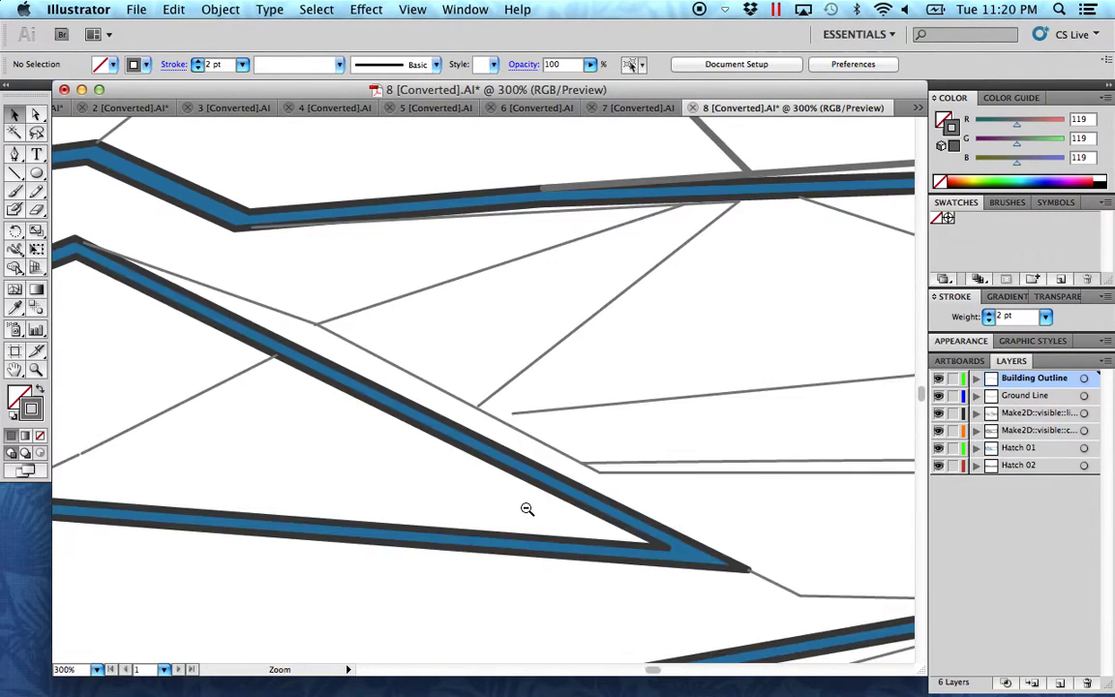
left_click(488, 388, "alt")
left_click(530, 398, "alt")
left_click(504, 392, "alt")
left_click(483, 387, "alt")
key("space")
left_click_drag(510, 388, 596, 433)
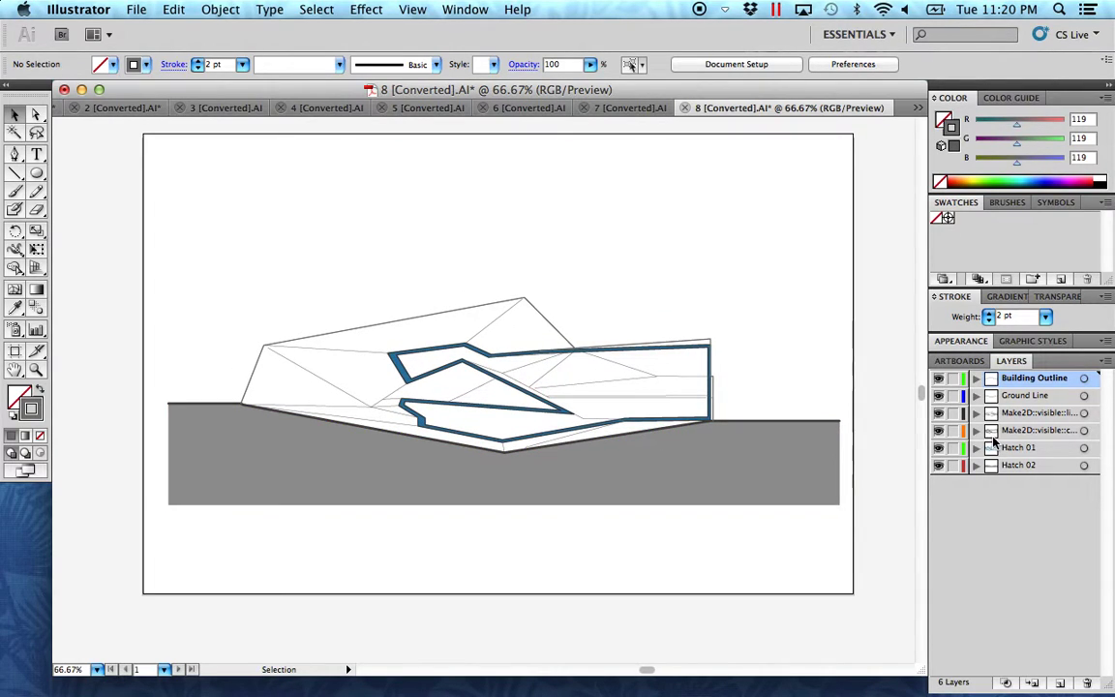
Move the Make2D layer with the dark cut outlines to the top of the layer stack, above Building Outline.
key("z")
mouse_move(755, 475)
left_mouse_down()
mouse_move(722, 436)
mouse_move(363, 281)
left_mouse_up()
left_click_drag(305, 442, 179, 377)
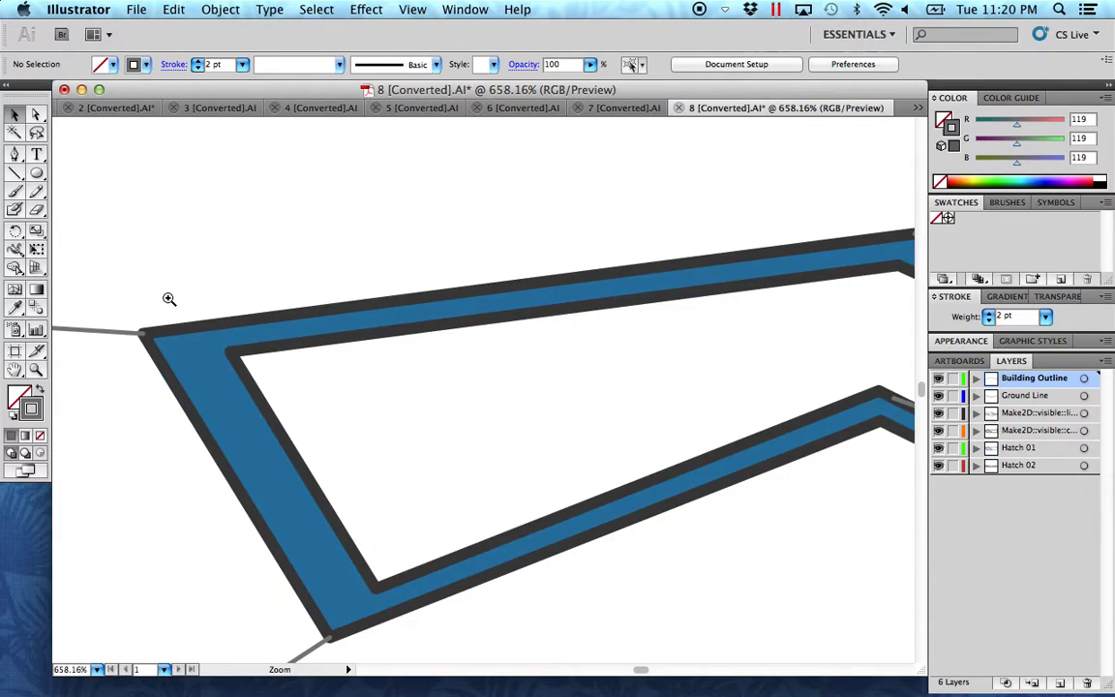
scroll(600, 428, "right", 10)
left_click(603, 378, "alt")
left_click(601, 379, "alt")
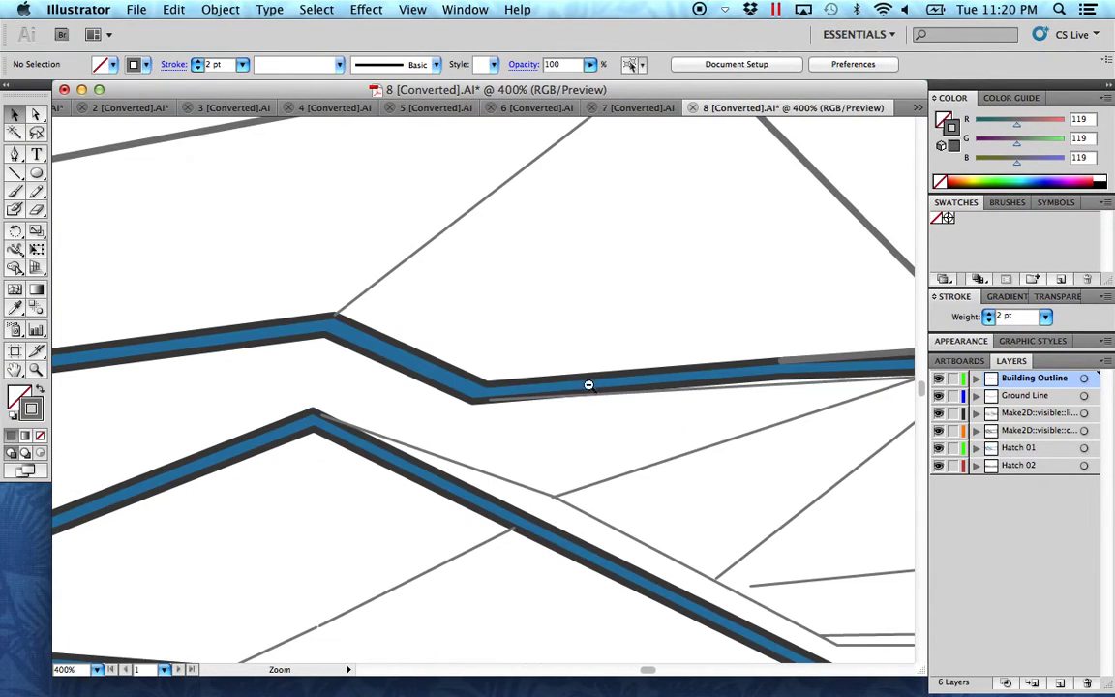
left_click_drag(614, 448, 301, 202)
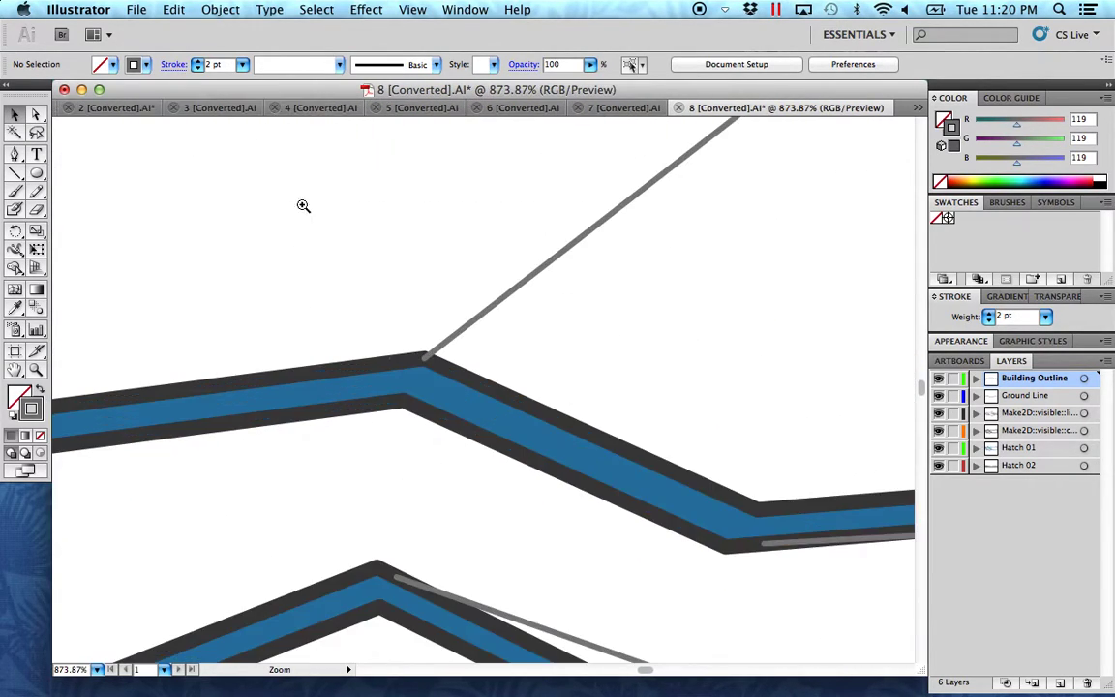
left_click(435, 366)
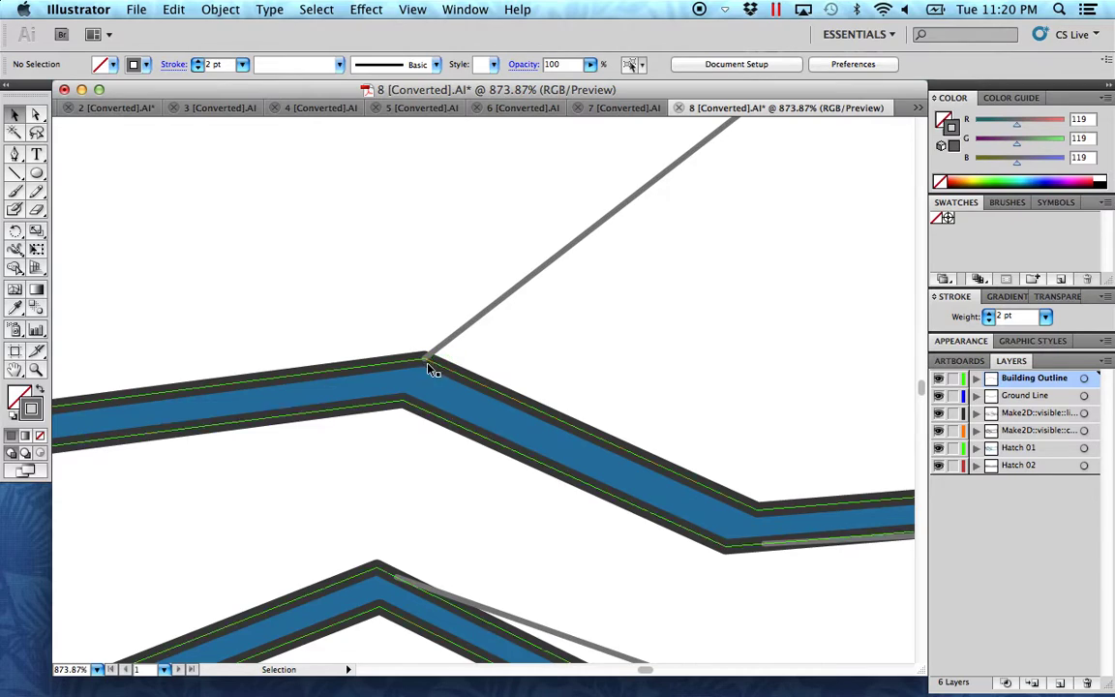
left_click(1082, 431)
left_click_drag(1064, 435, 1063, 378)
left_click(549, 352)
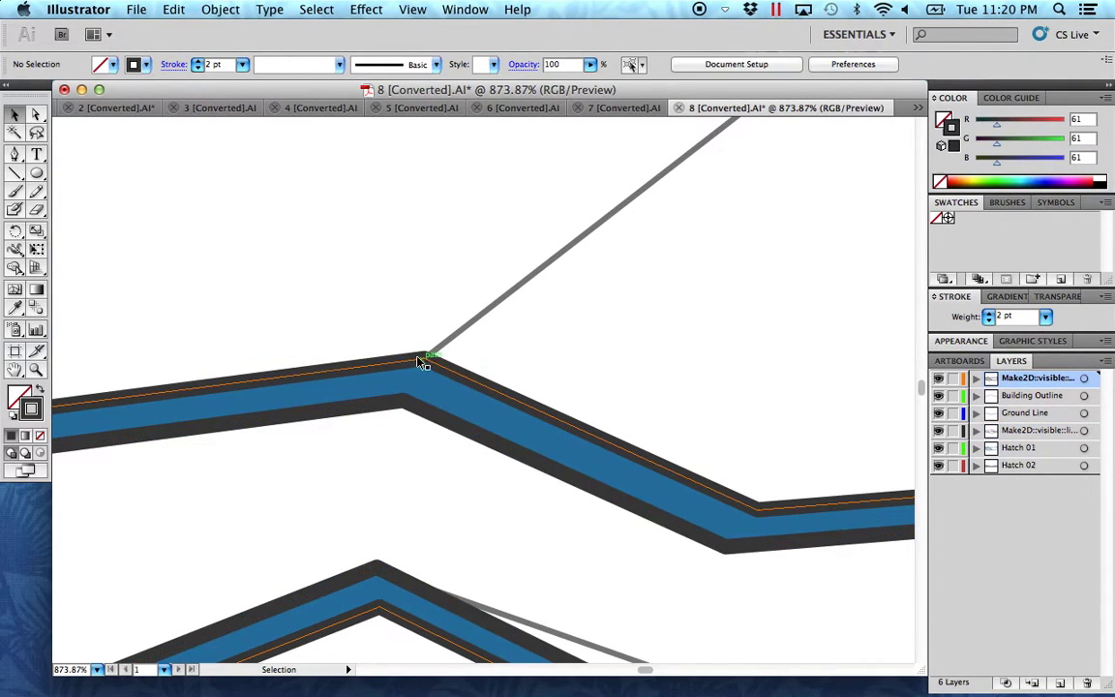
Check how the cut outlines cover the thinner lines, and review the whole section drawing fitted to its artboard.
key("z")
left_click(694, 391, "alt")
left_click(577, 450, "alt")
left_click(507, 448, "alt")
left_click(507, 449, "alt")
left_click(507, 448, "alt")
left_click(509, 444, "alt")
left_click(577, 393, "alt")
key("space")
left_click_drag(612, 440, 742, 414)
left_click(532, 452, "alt")
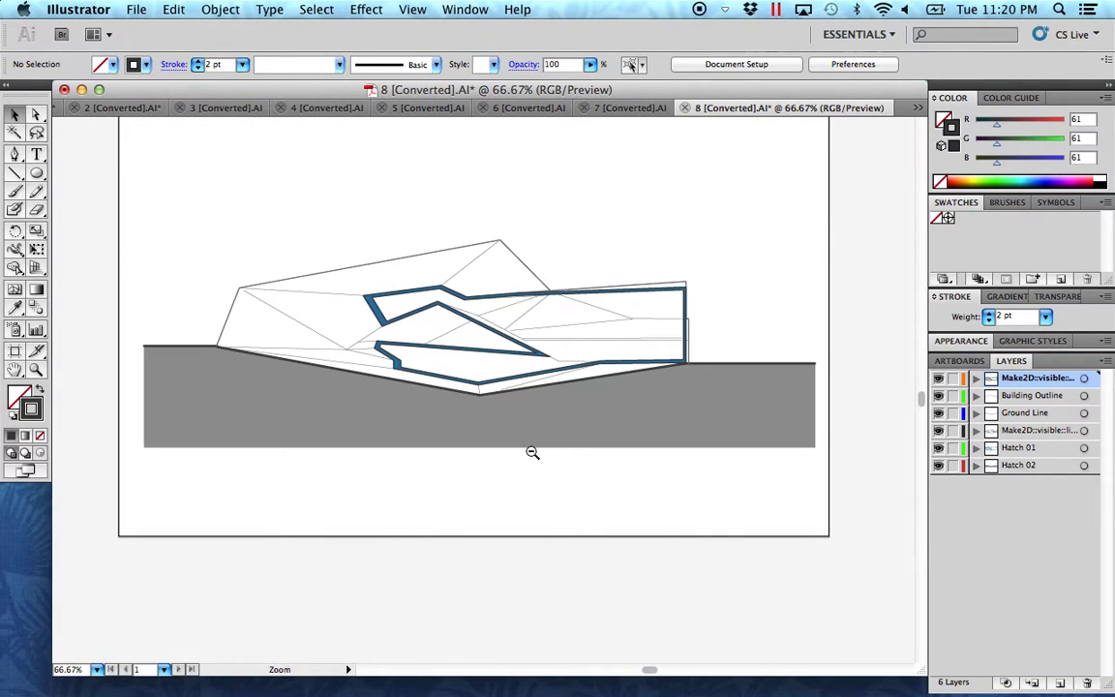
left_click(529, 413, "alt")
scroll(523, 383, "up", 5)
scroll(523, 384, "left", 2)
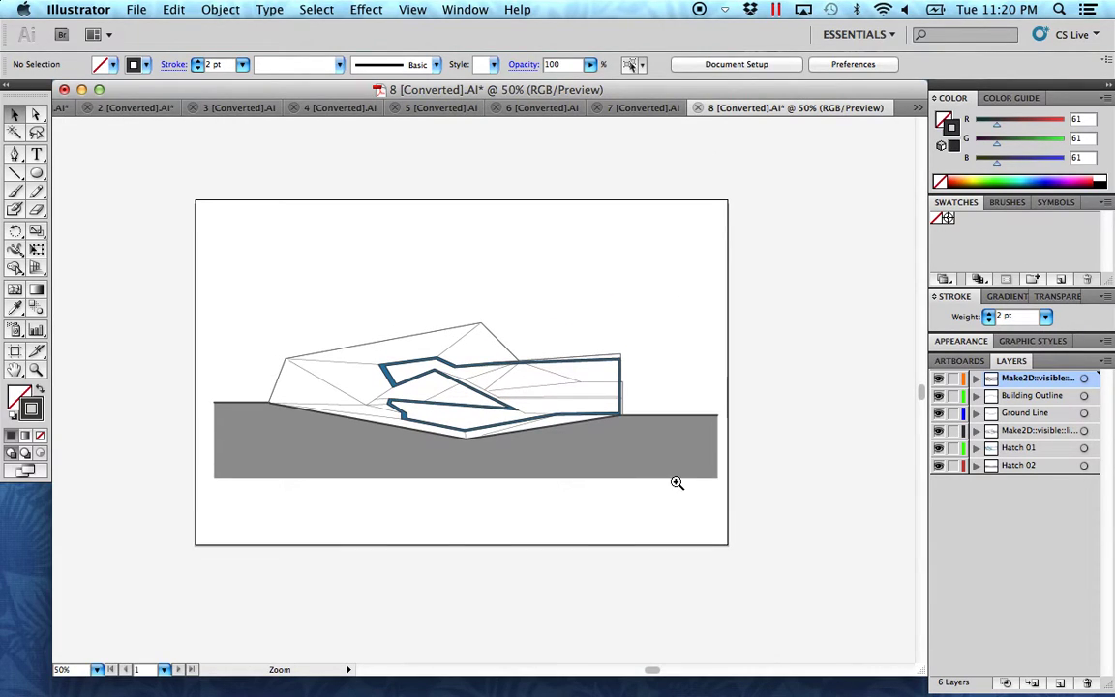
key("super+0")
key("space")
left_click_drag(344, 291, 353, 291)
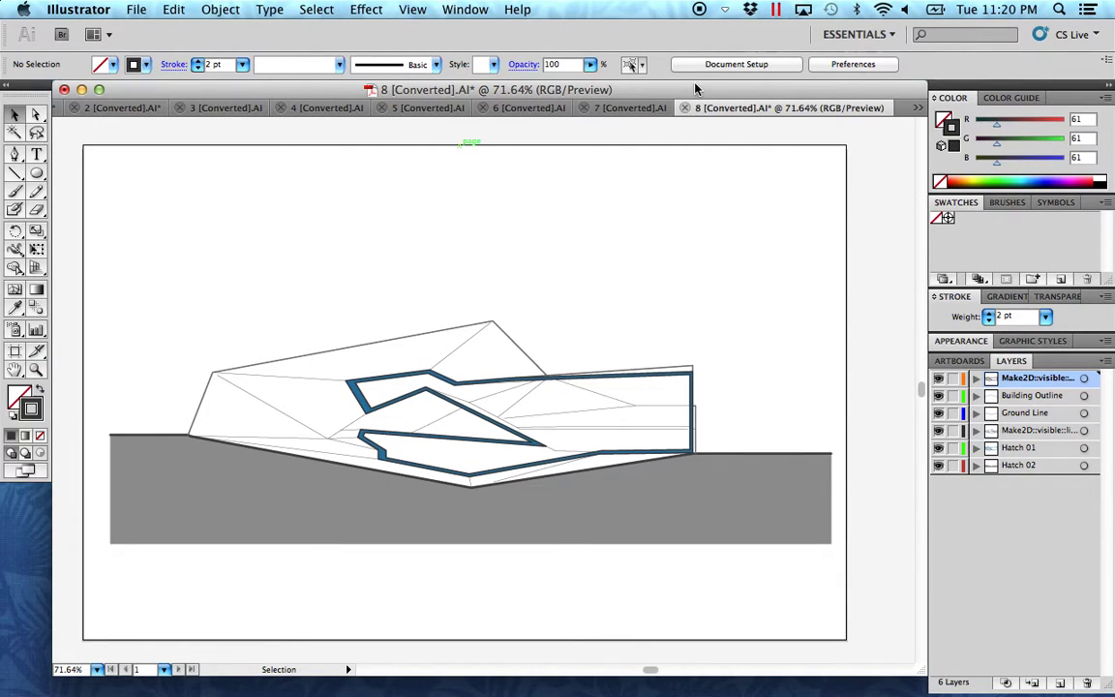
Open 04C Make 2D - Section.ai from the desktop in Illustrator and move the document window back into place.
left_click_drag(695, 91, 654, 404)
left_click(722, 296)
left_click(740, 317)
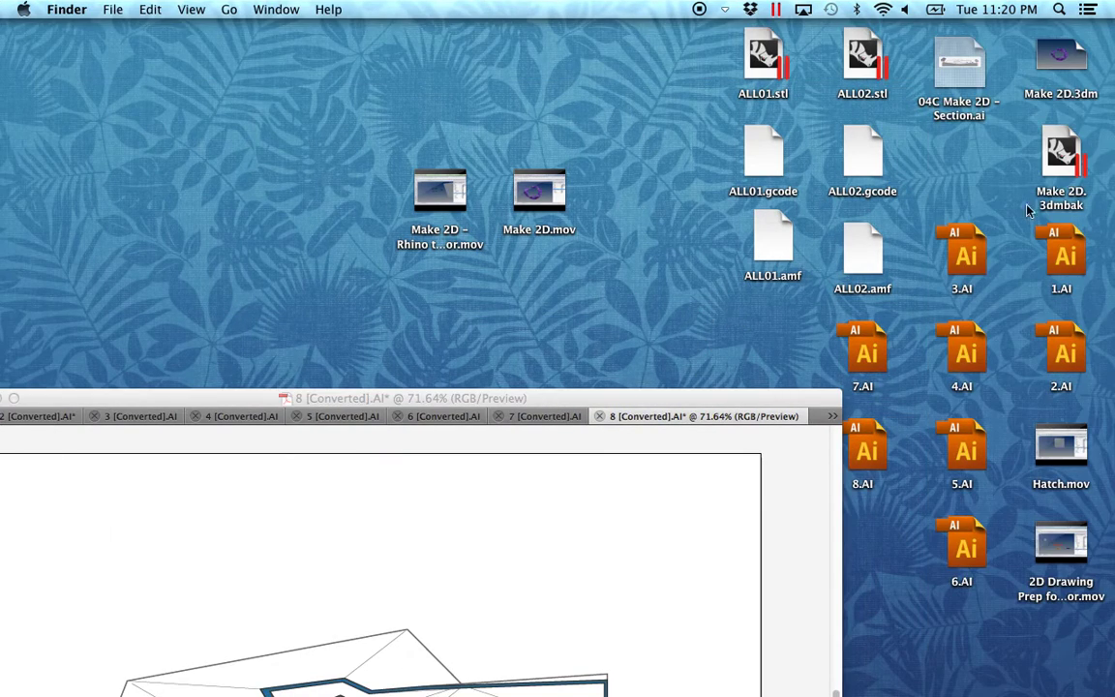
left_click_drag(944, 89, 385, 658)
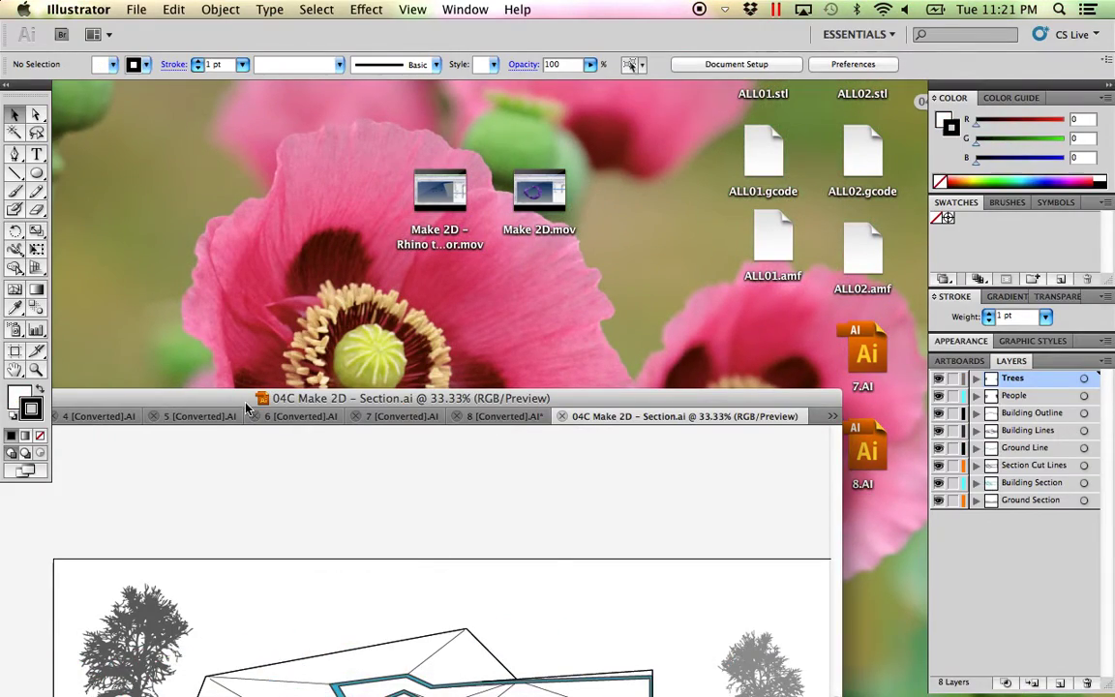
left_click_drag(216, 400, 284, 94)
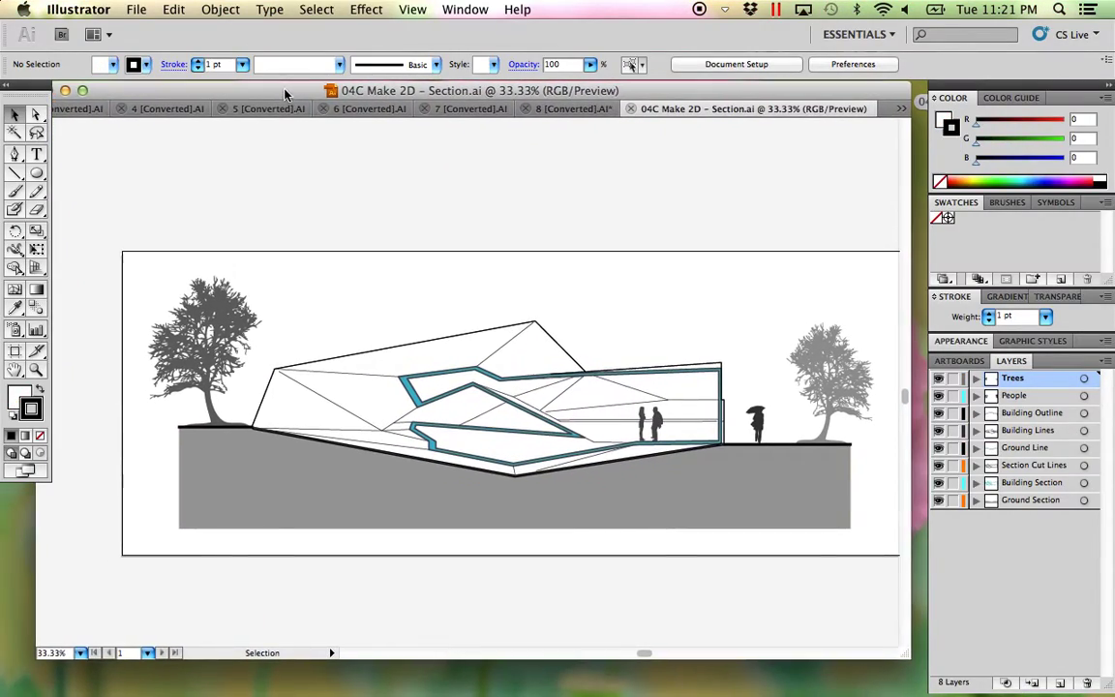
Select and copy both trees and all three human silhouettes in the 04C section drawing.
left_click(205, 319)
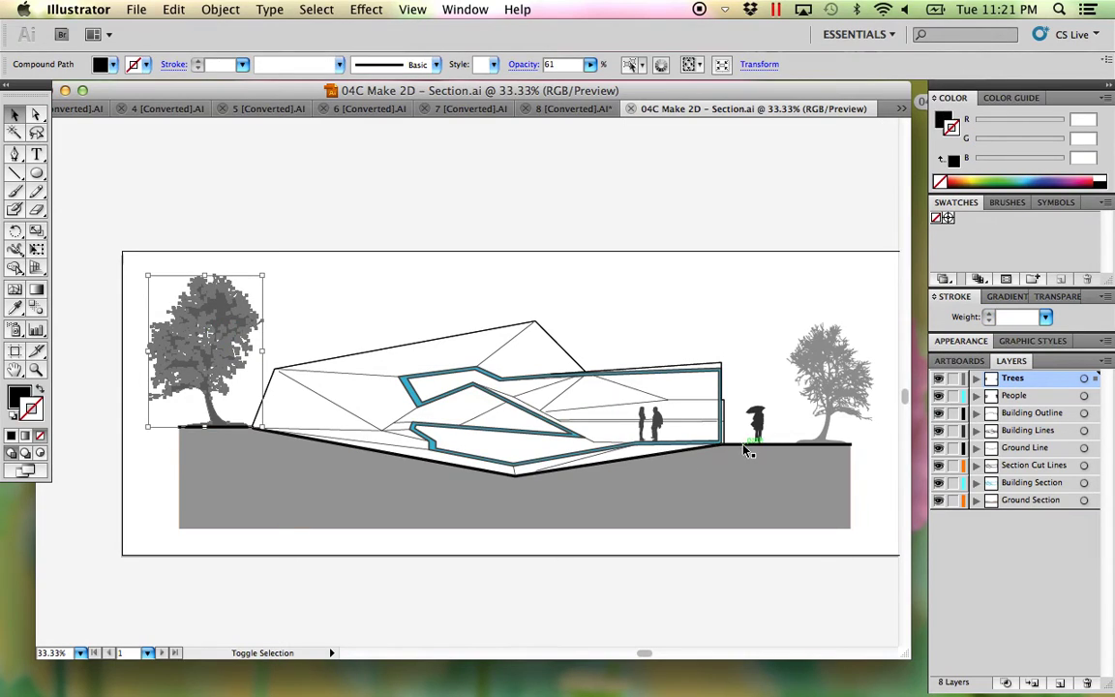
left_click(817, 382, "shift")
left_click(755, 418, "shift")
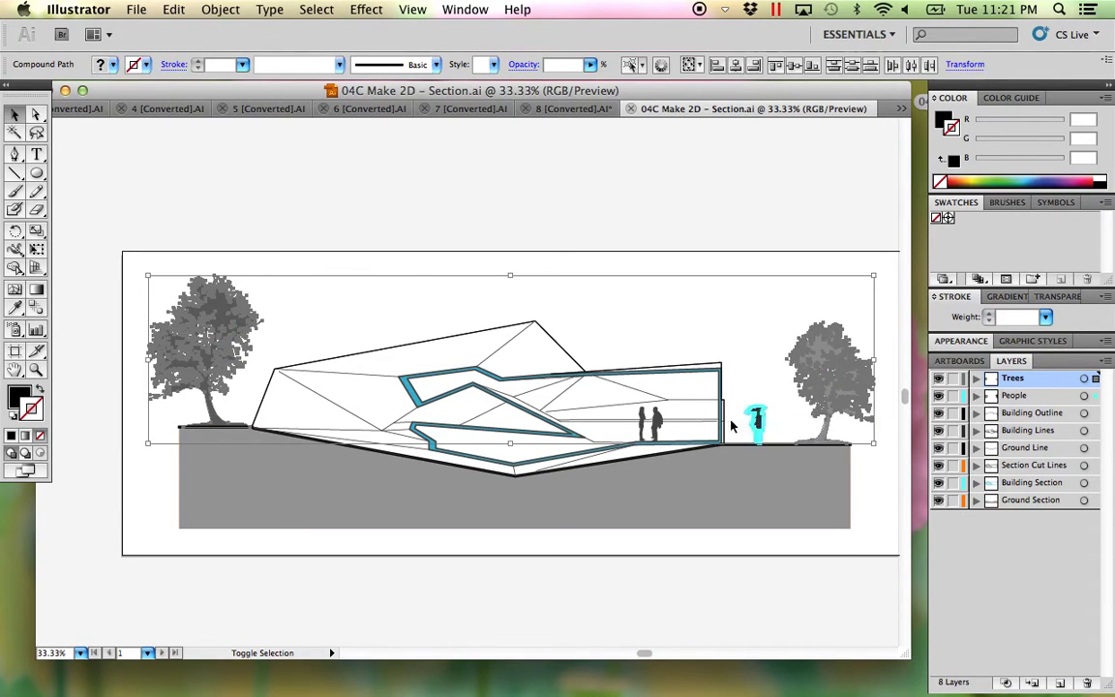
left_click(658, 431, "shift")
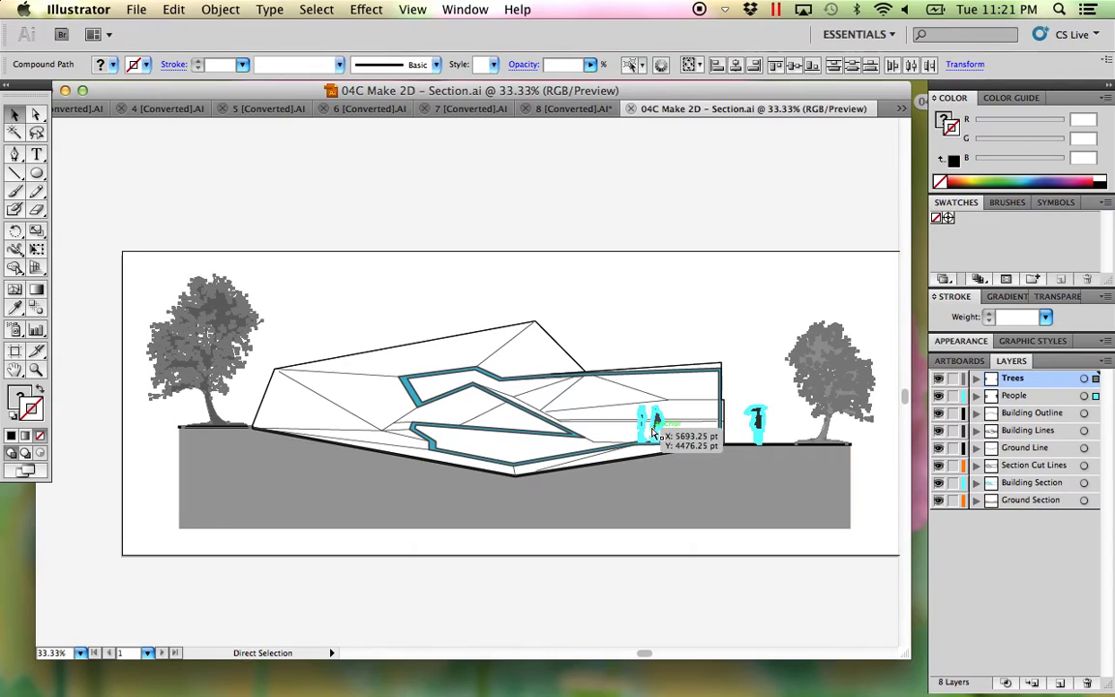
Paste the copied trees and people into the 8 [Converted].AI drawing.
left_click(569, 109)
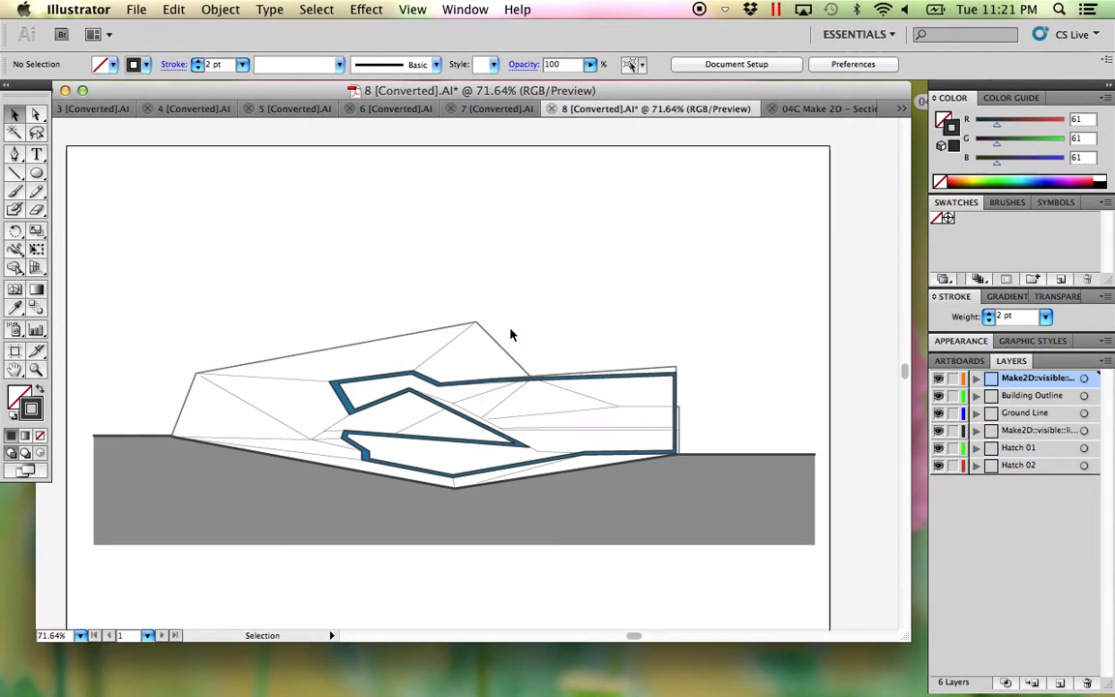
key("super+v")
key("super+alt+space")
left_click(583, 400, "alt+super")
left_click(561, 415, "alt+super")
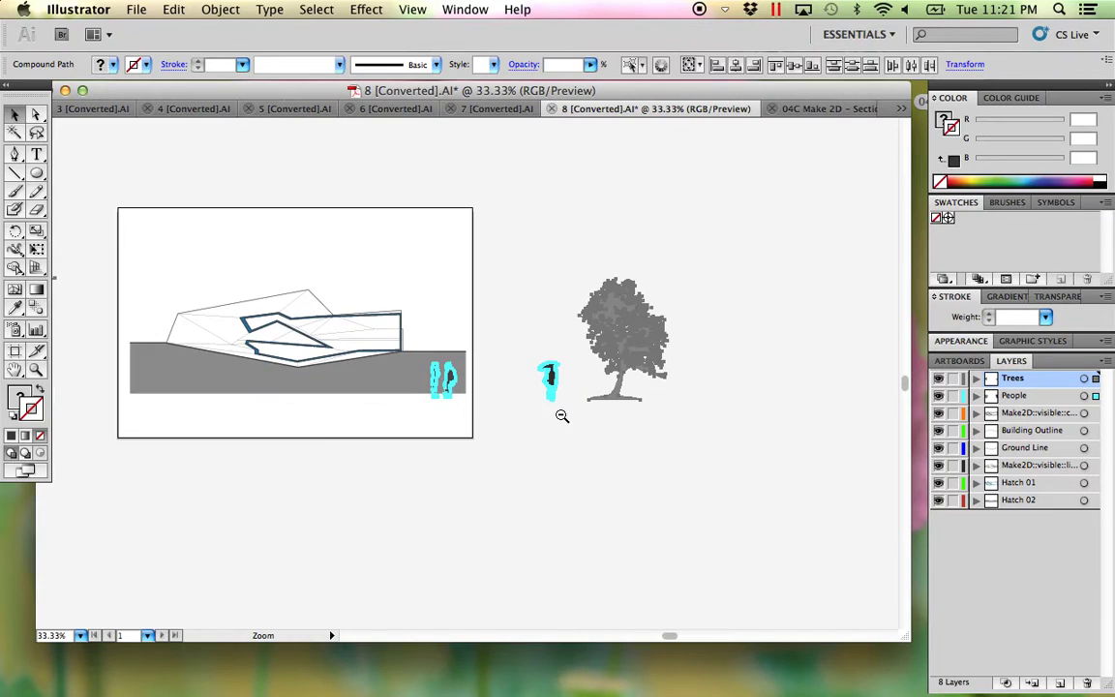
left_click(559, 418, "alt+super")
scroll(551, 493, "left", 5)
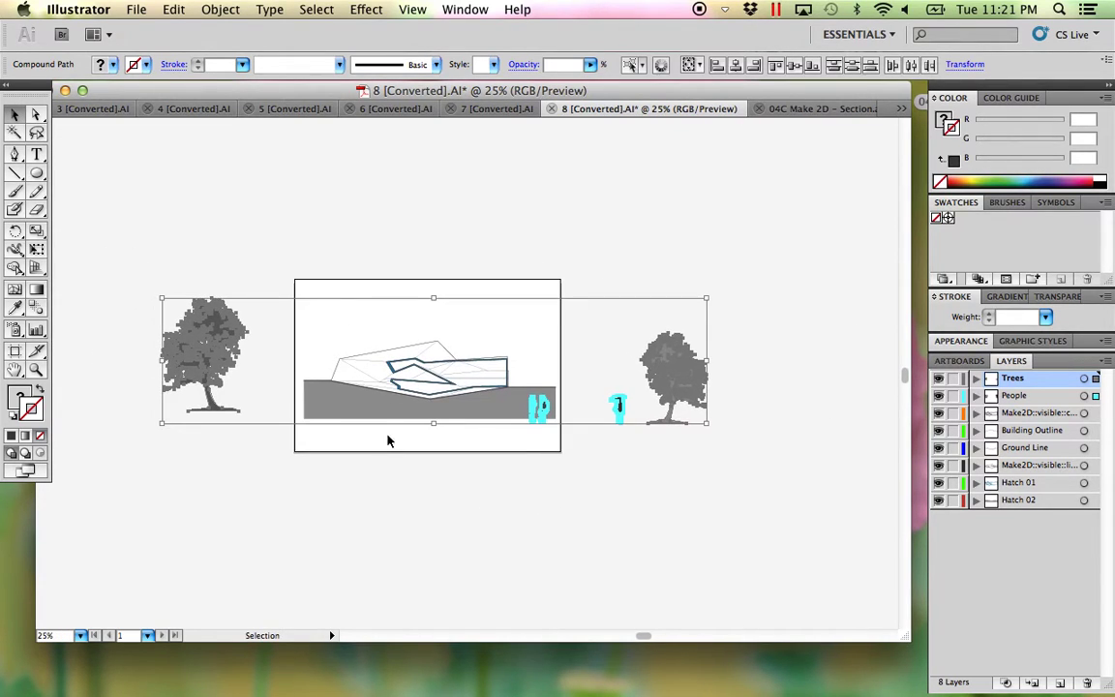
Move the darker tree onto the artboard near the section's left end and scale it down proportionally.
left_click_drag(232, 366, 329, 319)
key("super+space")
left_click_drag(421, 420, 279, 237)
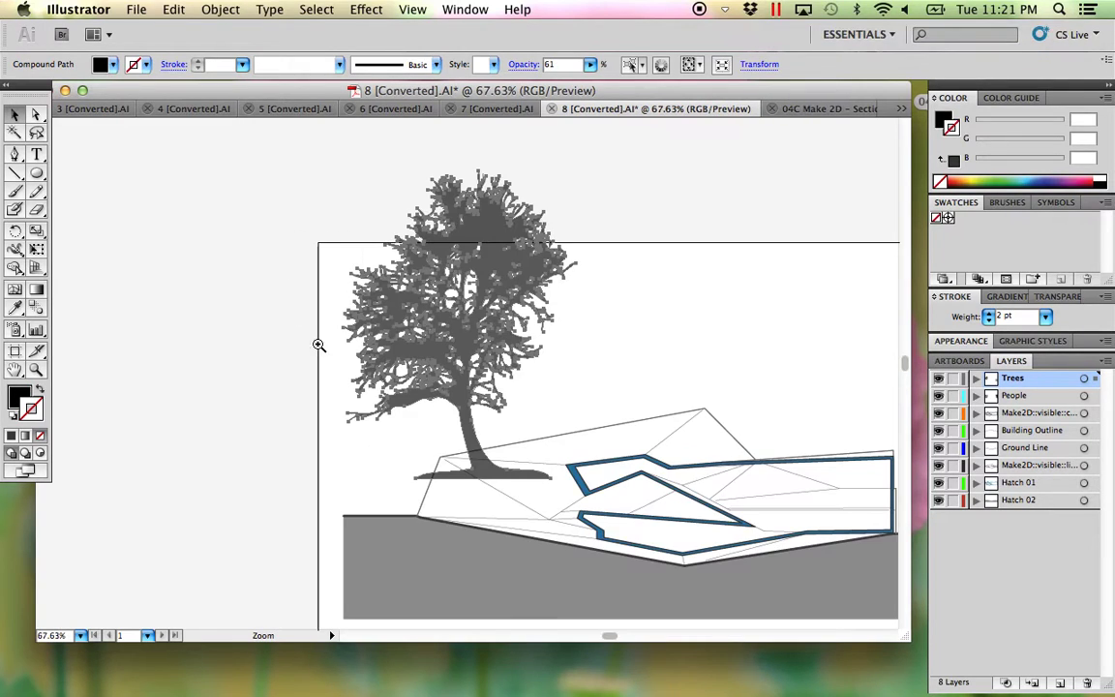
mouse_move(458, 362)
left_mouse_down()
mouse_move(469, 364)
mouse_move(440, 367)
left_mouse_up()
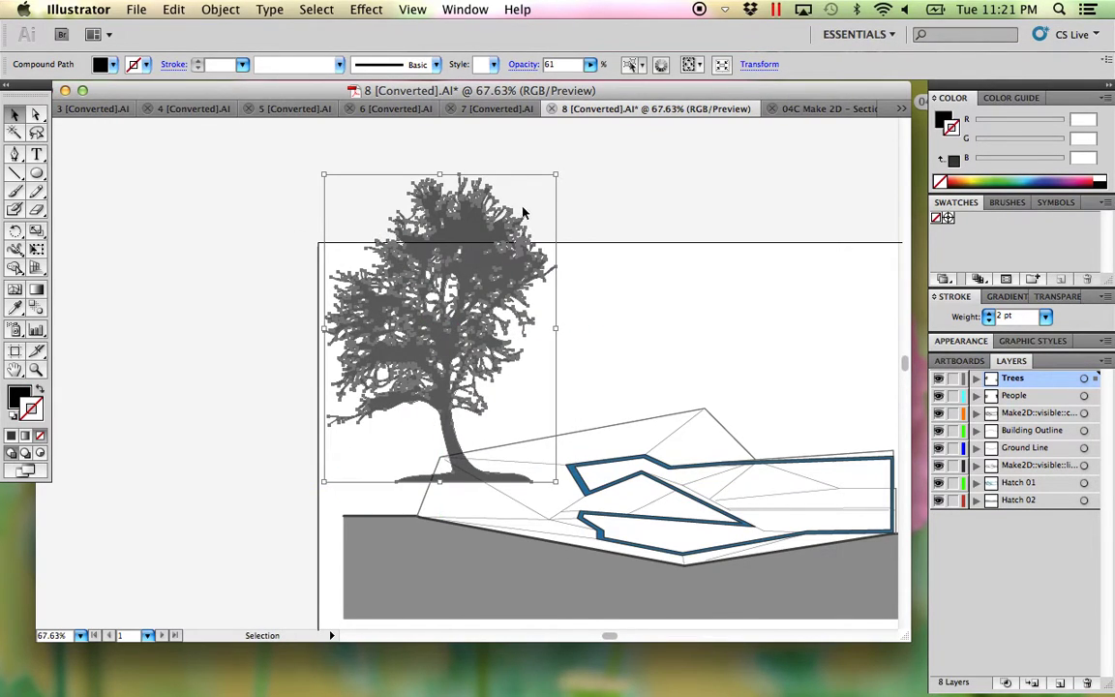
left_click_drag(558, 174, 432, 341)
key("super+space")
left_click_drag(471, 577, 318, 356)
scroll(490, 520, "down", 3)
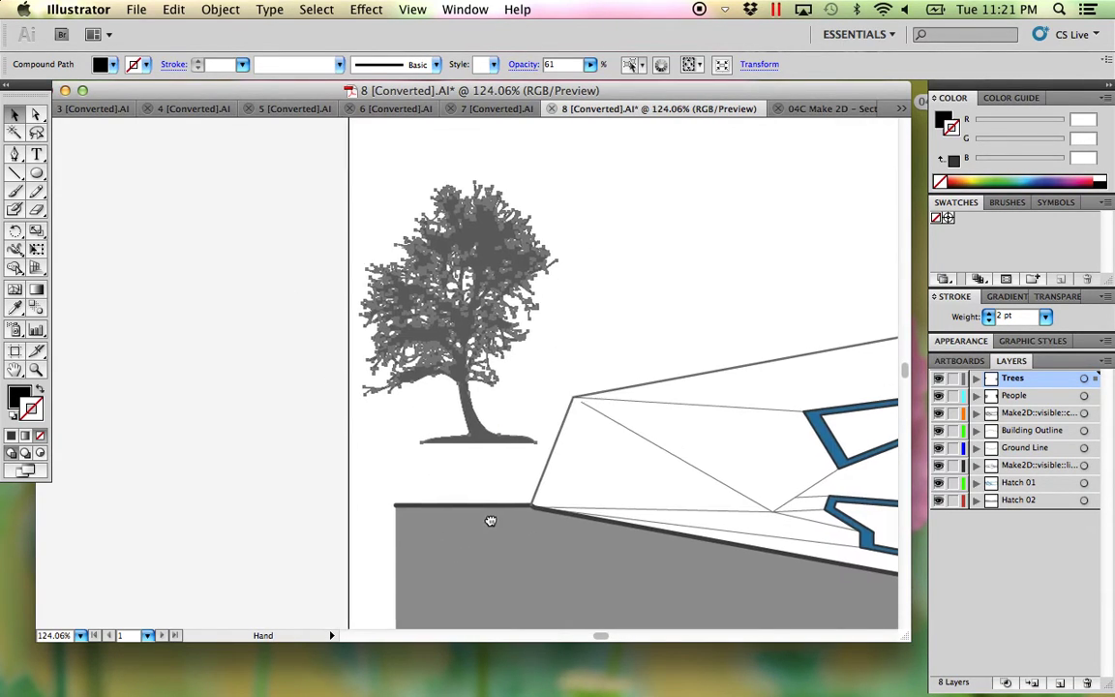
Stand the darker tree on the flat ground line beside the building and nudge it left toward the artboard edge.
left_click_drag(444, 398, 439, 463)
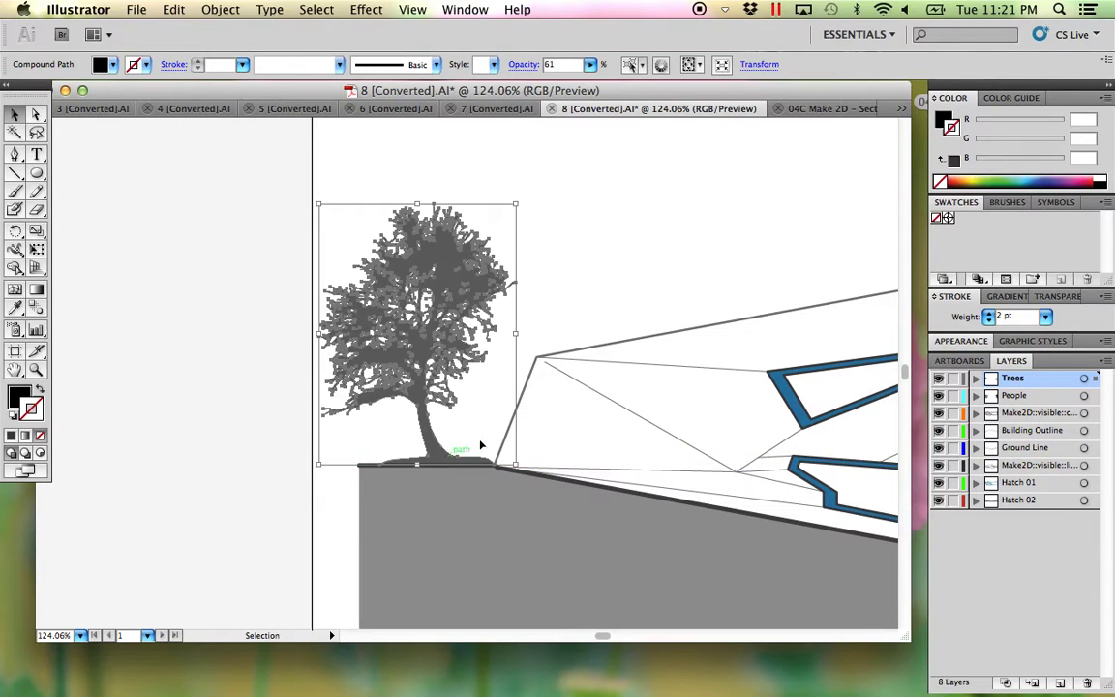
key("Left")
key("Left")
key("Left")
key("Left")
key("Left")
key("Left")
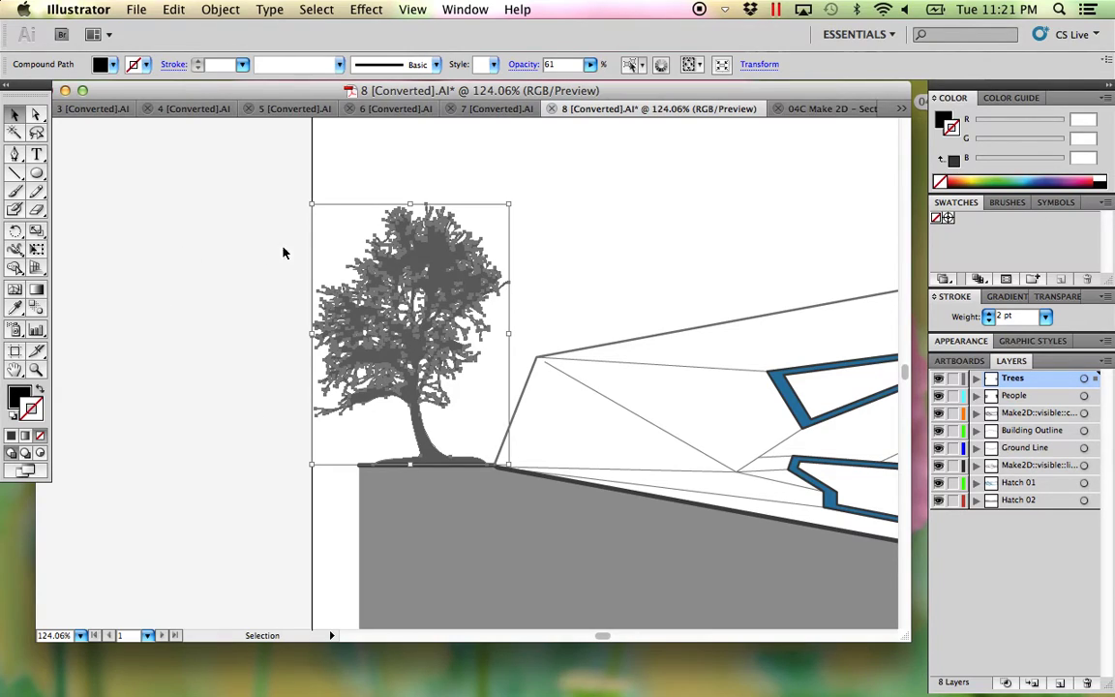
Scale the darker tree down slightly from its upper-left corner and check how its base meets the ground line.
left_click_drag(312, 202, 316, 209)
left_click(711, 207)
key("space")
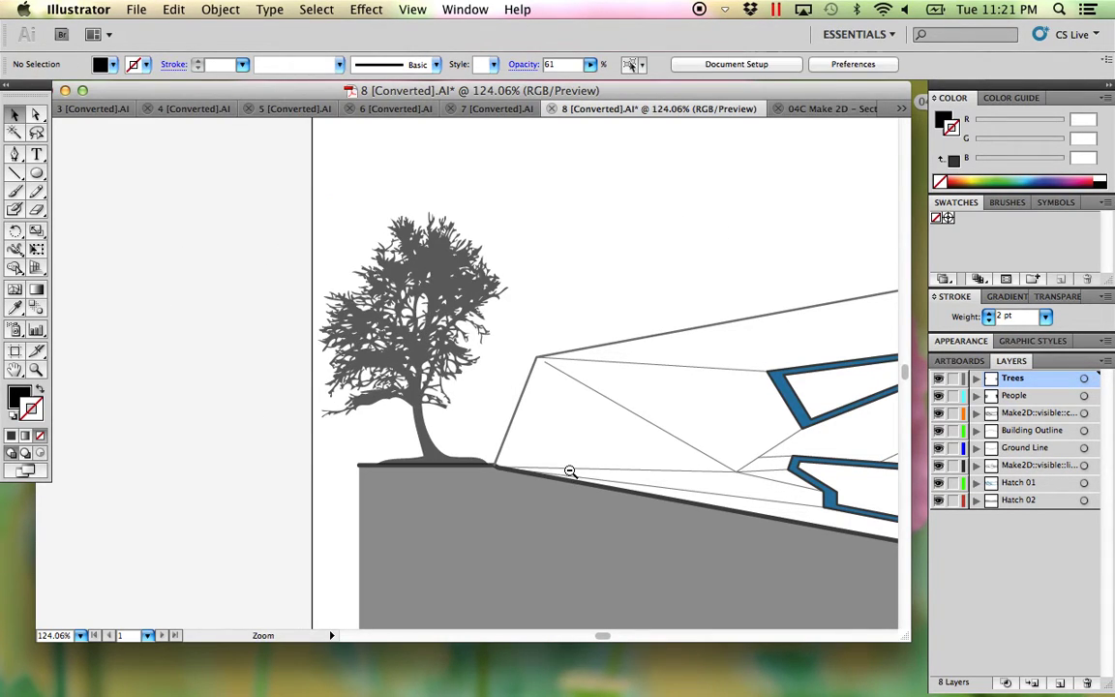
key("super+space")
left_click_drag(460, 474, 373, 426)
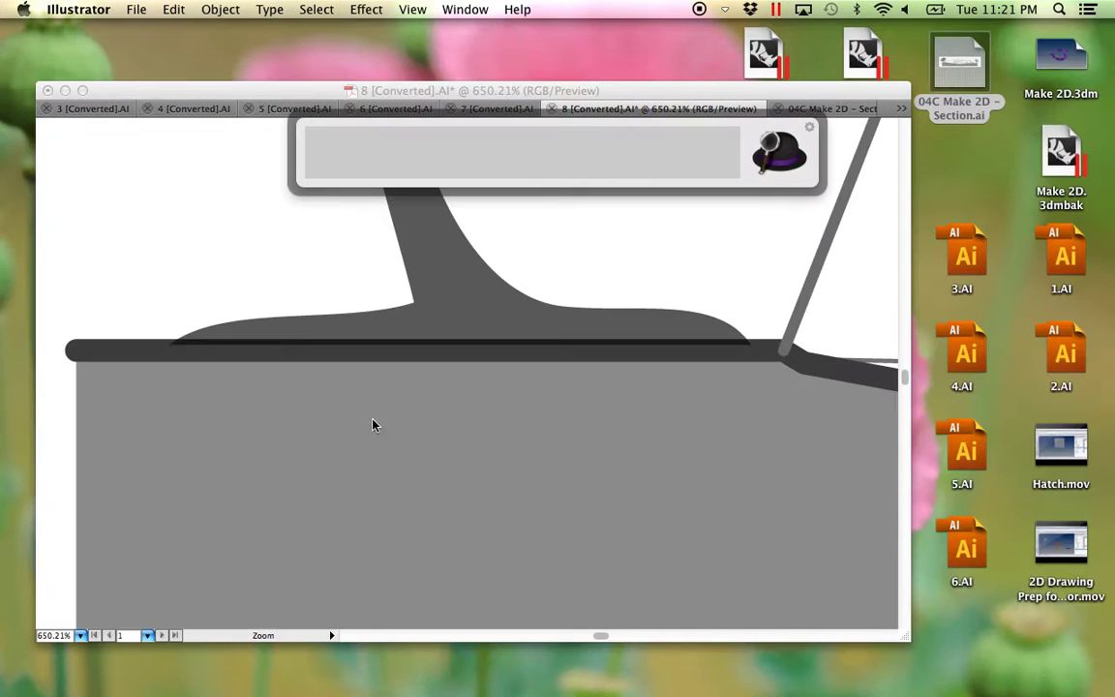
key("Escape")
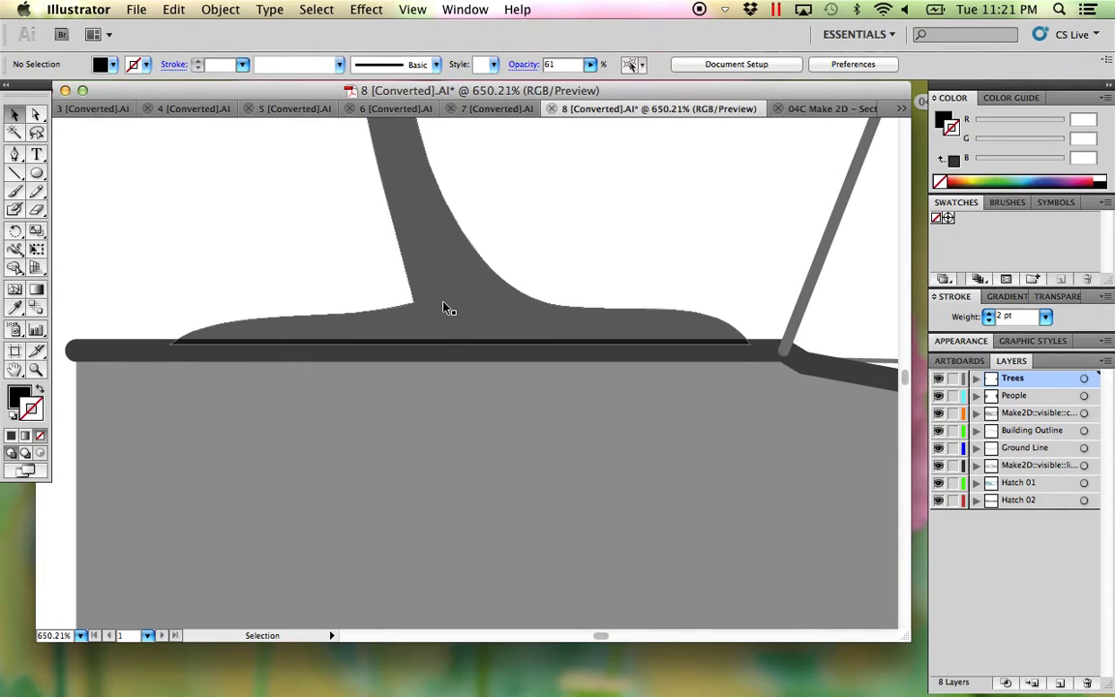
left_click(653, 296, "alt+super")
left_click(654, 296, "alt+super")
left_click(568, 267, "alt+super")
left_click(567, 267, "alt+super")
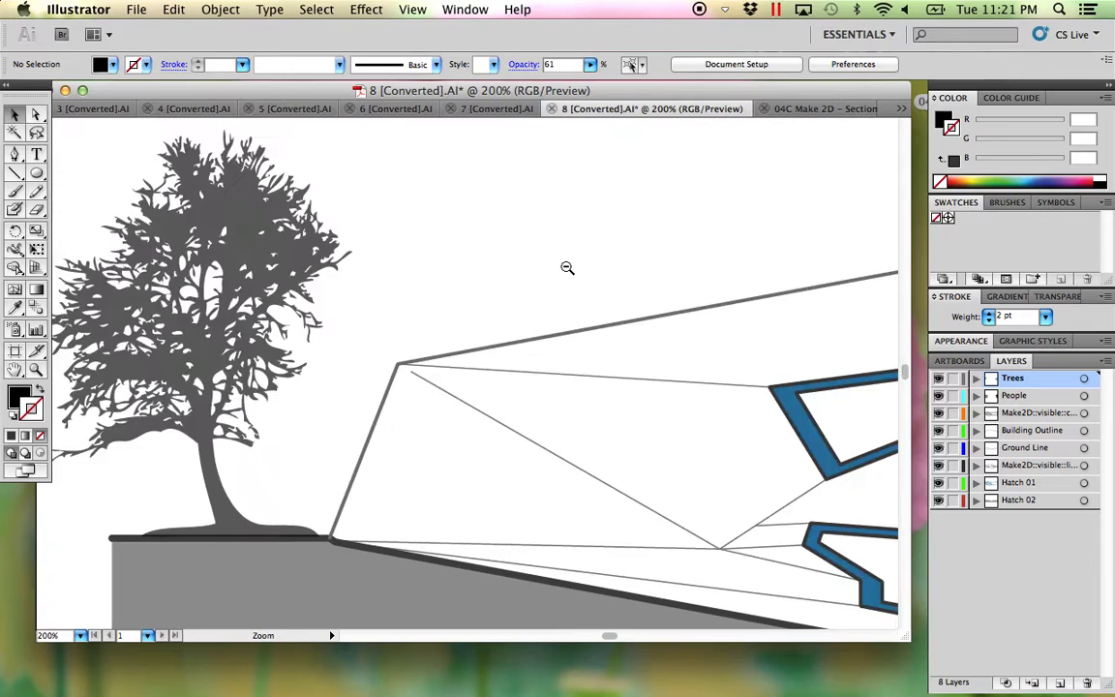
left_click(567, 267, "alt+super")
left_click(567, 267, "alt+super")
left_click(567, 267, "alt+super")
left_click(567, 268, "alt+super")
Move the lighter tree and the umbrella figure together toward the right end of the section.
left_click_drag(637, 562, 420, 367)
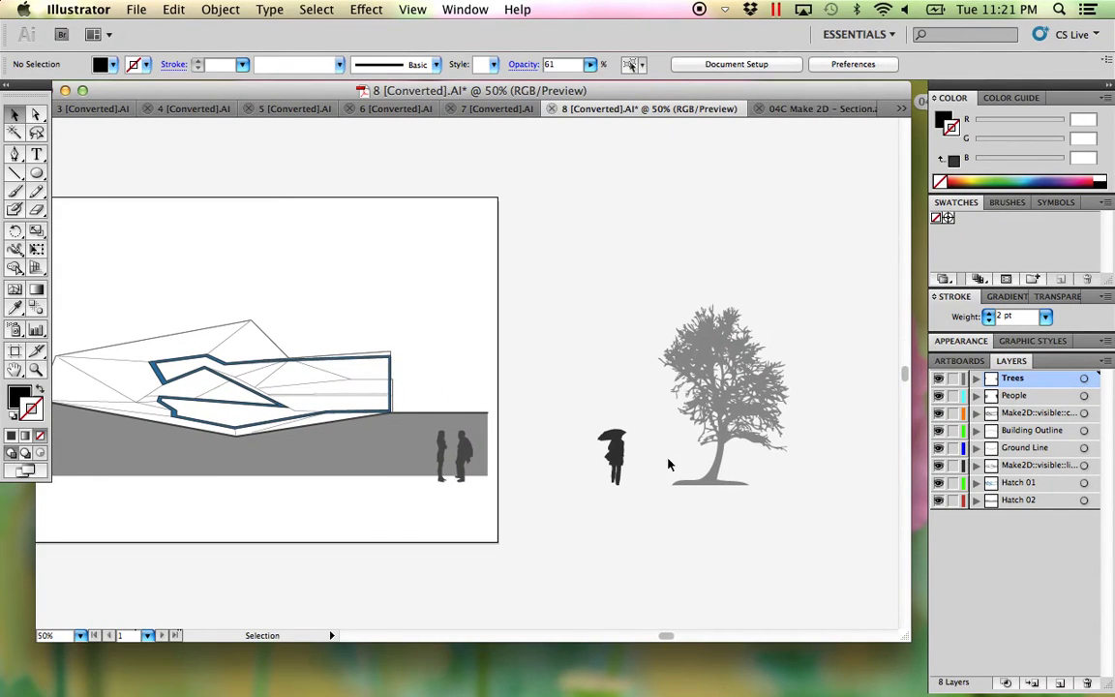
left_click_drag(782, 535, 580, 293)
left_click_drag(735, 426, 560, 332)
left_click(675, 450)
Scale the lighter tree down proportionally to suit the height of the section.
key("z")
left_click_drag(668, 426, 370, 247)
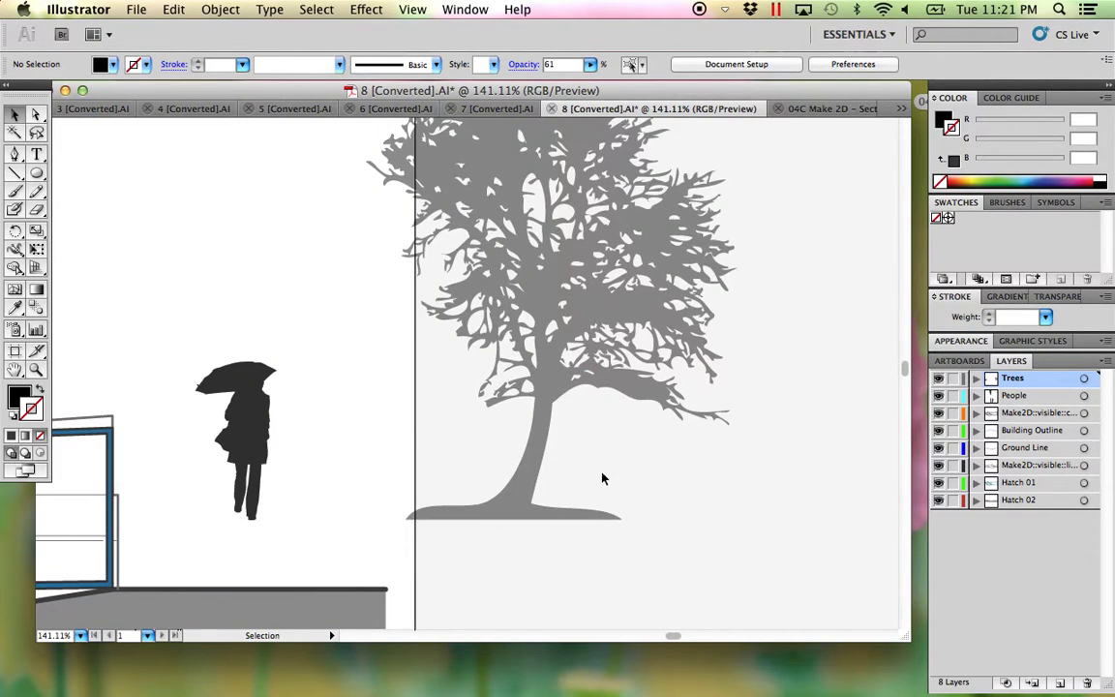
left_click(542, 400)
scroll(531, 378, "up", 6)
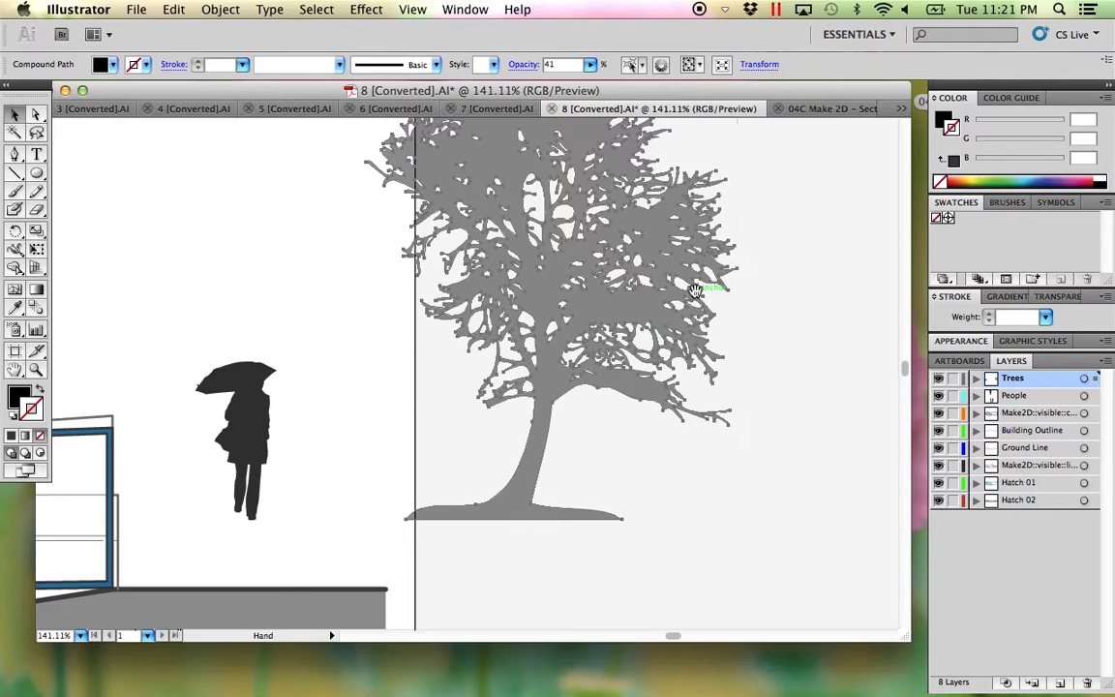
left_click(694, 304, "alt")
left_click(440, 457, "alt")
key("v")
left_click_drag(680, 147, 600, 253)
left_click_drag(608, 367, 646, 374)
Stand the lighter tree on the ground line at the section's right end and nudge it fully inside the artboard.
left_click_drag(659, 460, 416, 256)
left_click_drag(620, 345, 520, 425)
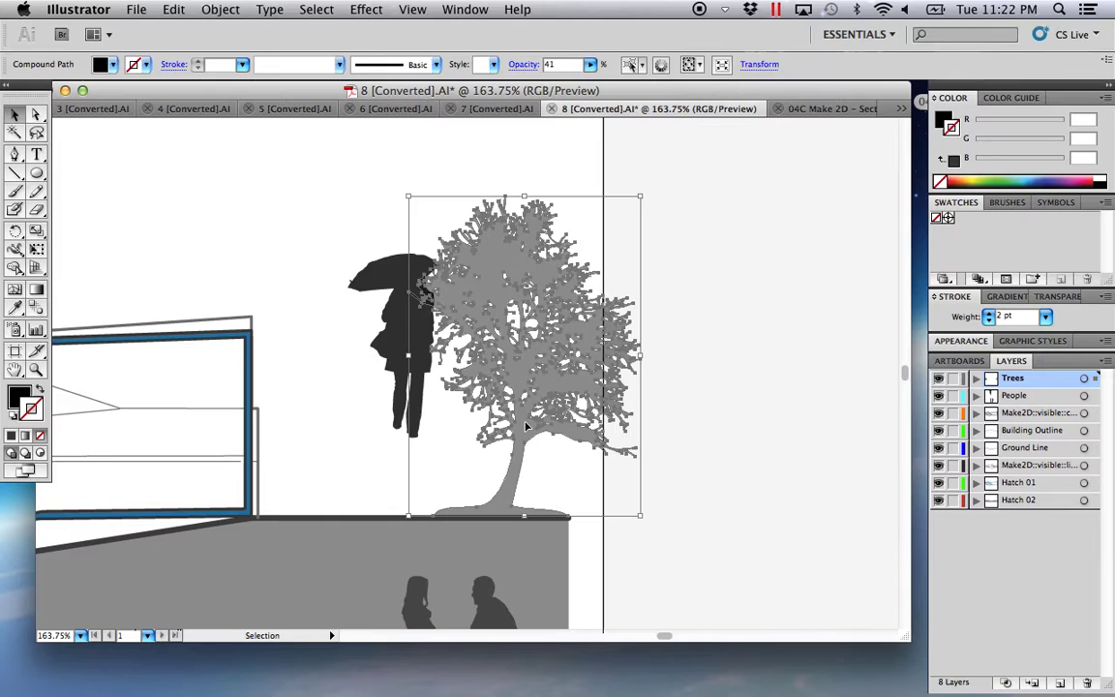
key("shift+Left")
key("shift+Left")
key("shift+Left")
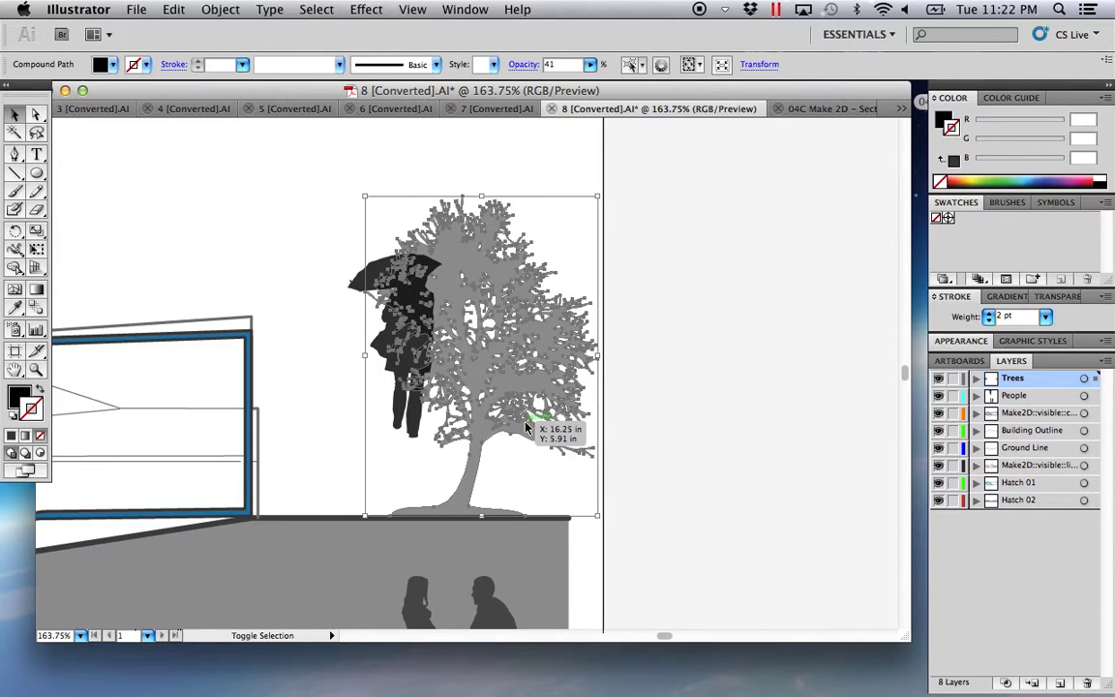
Move the standing woman and man silhouettes together from the ground hatch to just above the building's roof.
left_click(667, 440)
left_click_drag(528, 424, 726, 349)
left_click(677, 561)
left_click(620, 554, "shift")
double_click(620, 554)
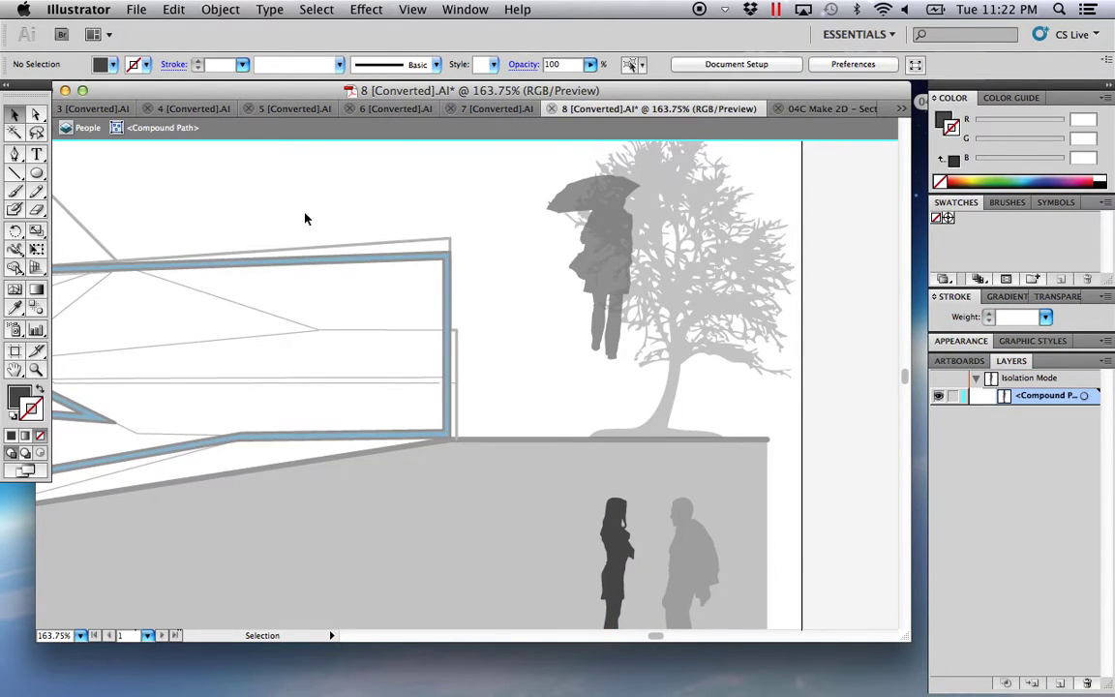
double_click(508, 285)
left_click(620, 558)
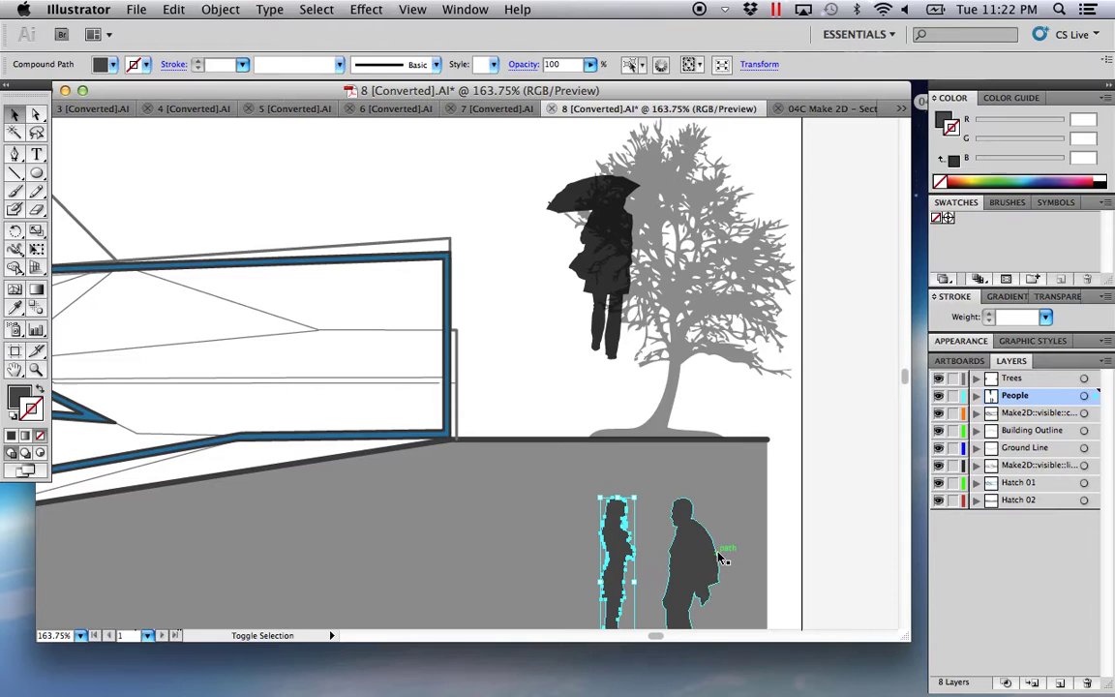
left_click(706, 561, "shift")
left_click_drag(699, 567, 396, 135)
left_click(458, 198)
Examine the opacity settings of the standing man, the umbrella figure and the lighter tree.
scroll(475, 252, "up", 5)
left_click(420, 318)
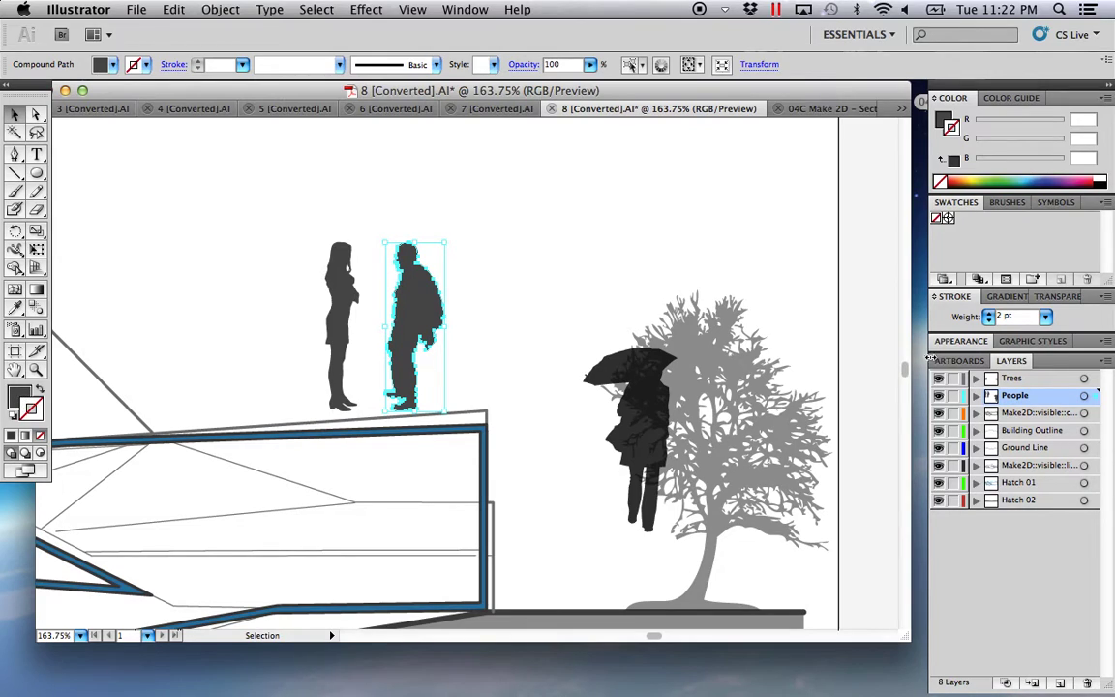
left_click(1062, 298)
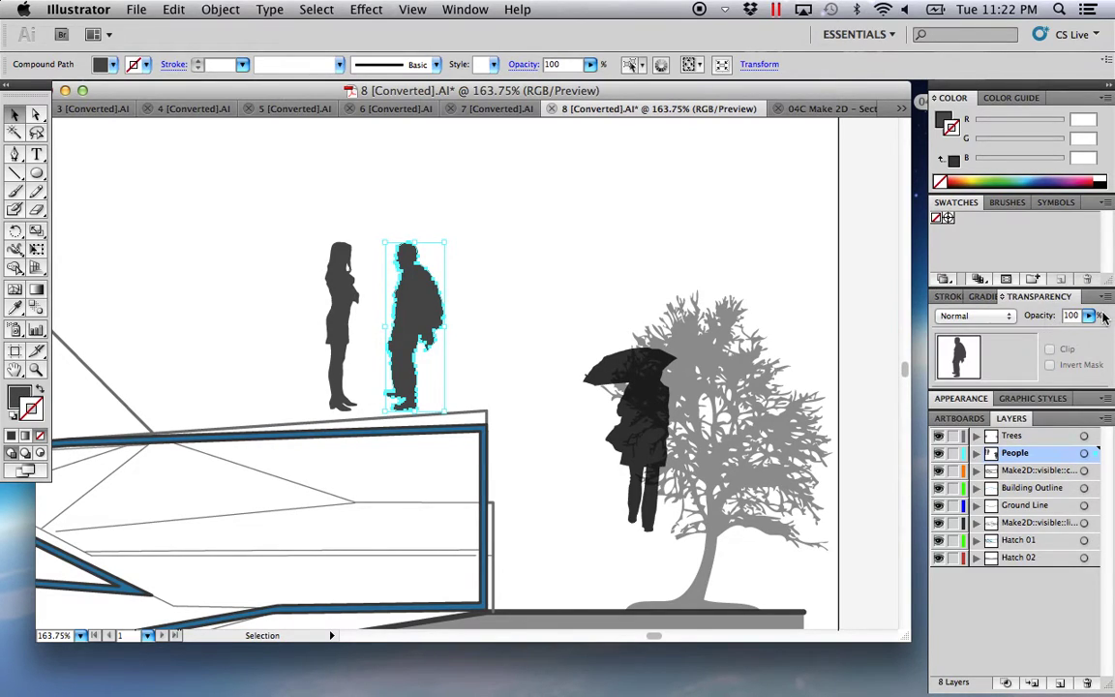
left_click(634, 416)
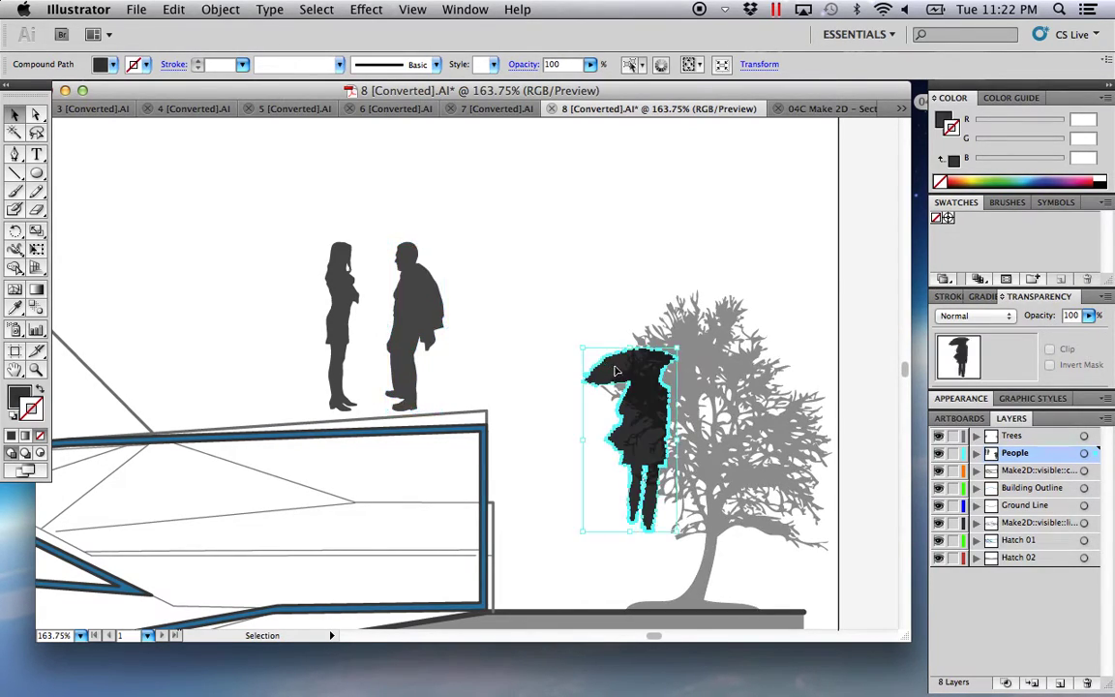
left_click(683, 354)
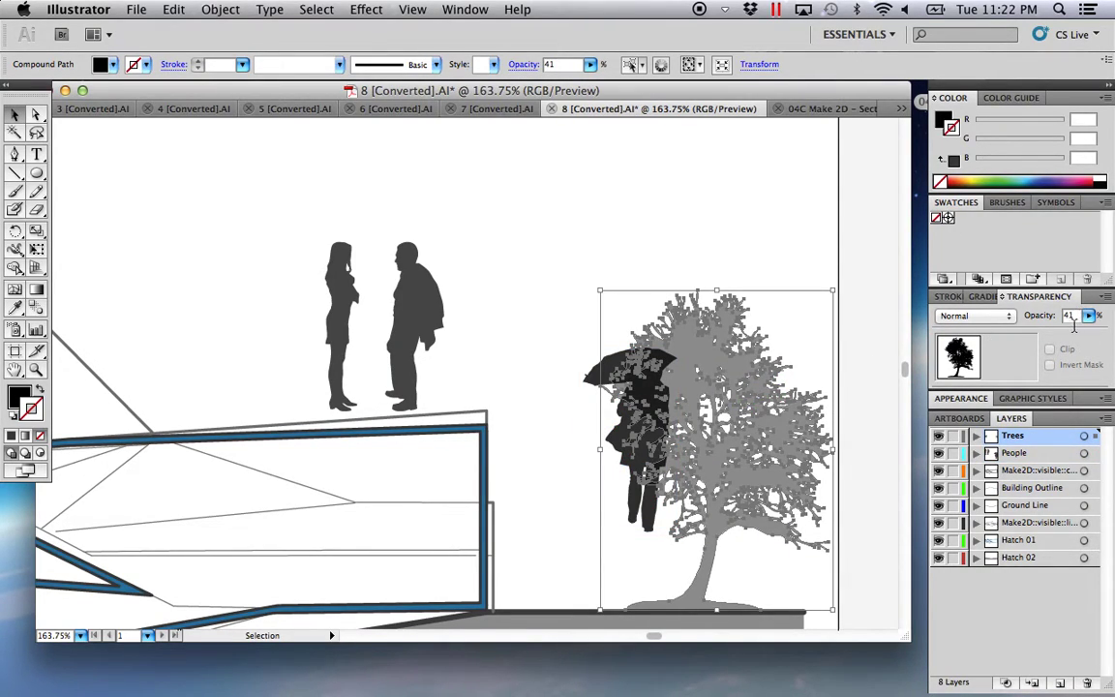
left_click(493, 331)
Move the umbrella figure beside the pair above the roof and scale all three people down together.
left_click_drag(598, 369, 448, 248)
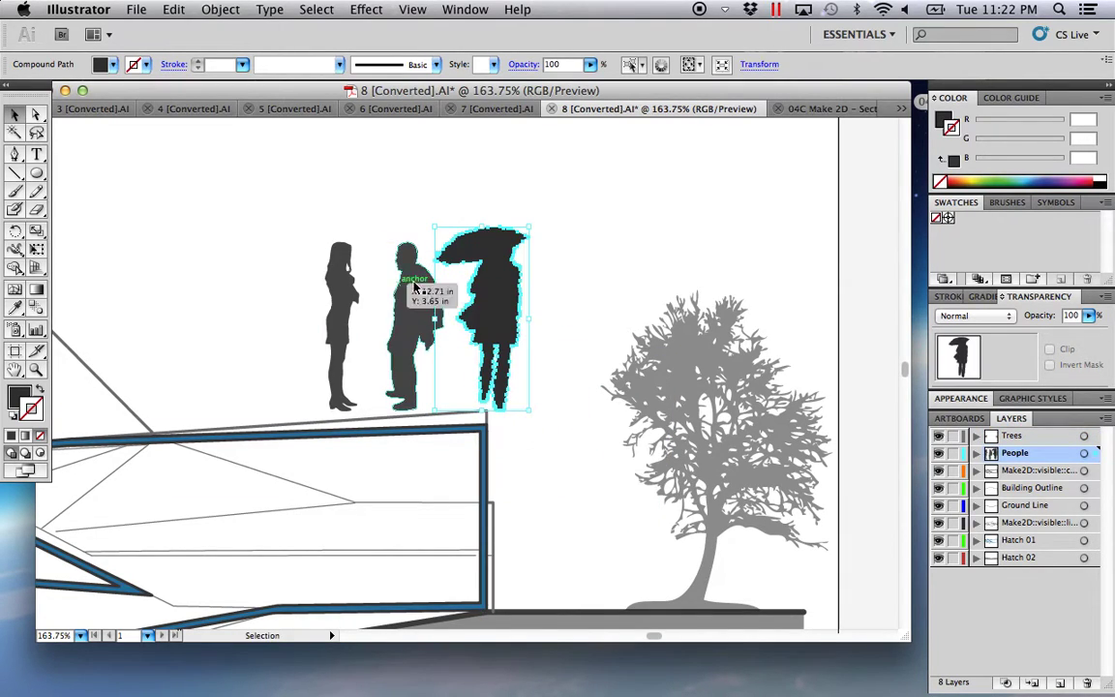
left_click(564, 468)
scroll(540, 428, "down", 5)
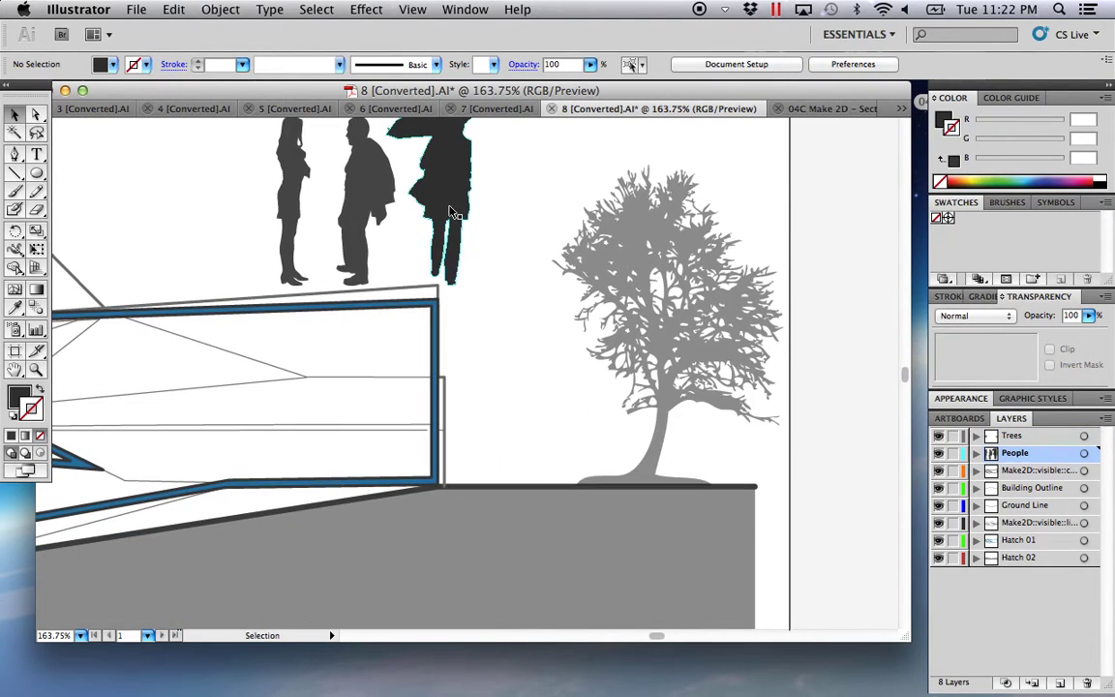
left_click(448, 209)
left_click(366, 205, "shift")
left_click(293, 204, "shift")
left_click_drag(532, 320, 612, 456)
left_click_drag(560, 239, 517, 283)
left_click(572, 493)
Place the umbrella figure between the building and the lighter tree, nudging it down until the feet meet the ground line.
left_click_drag(572, 493, 535, 384)
left_click_drag(460, 248, 565, 448)
left_click(619, 481)
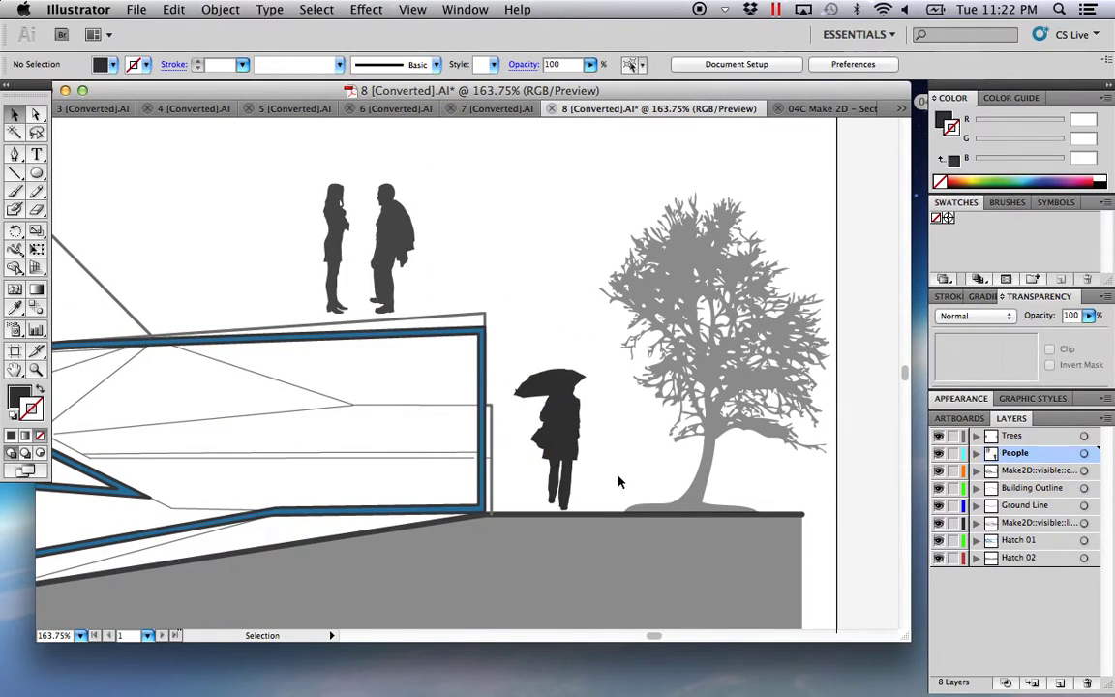
left_click_drag(600, 538, 485, 415)
left_click(555, 510)
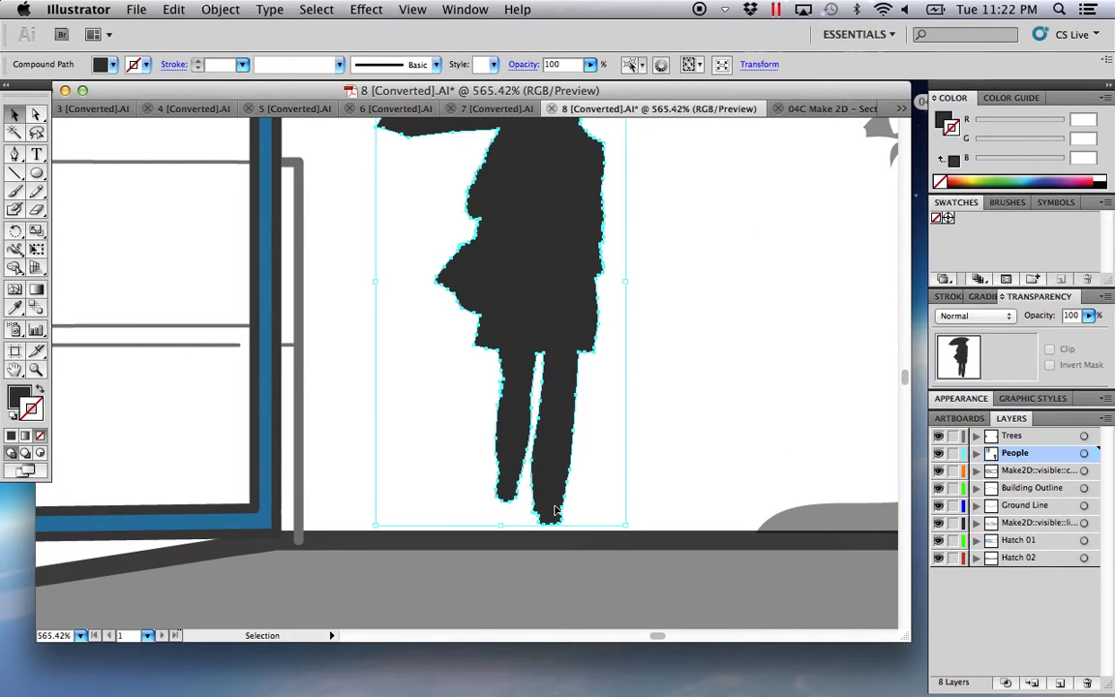
key("Down")
key("Down")
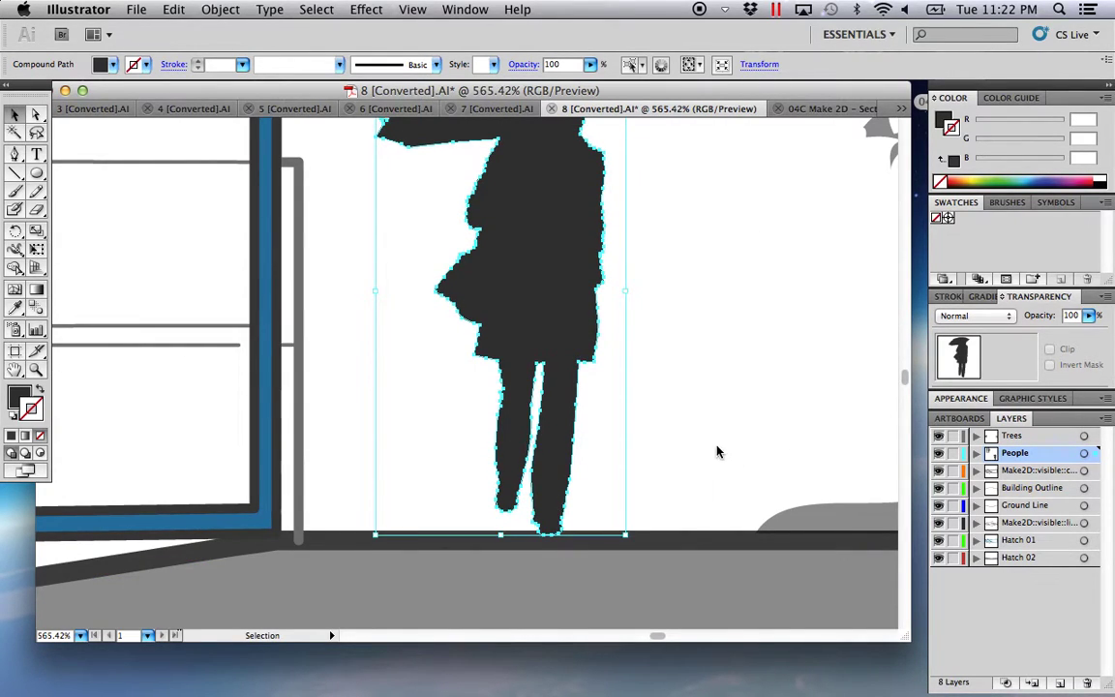
left_click(717, 451)
Move the standing woman and man together onto the floor inside the right end of the cut building.
left_click(368, 341, "alt+super")
left_click(379, 334, "alt+super")
left_click(379, 334, "alt+super")
left_click(394, 334, "alt+super")
left_click_drag(360, 279, 302, 276)
left_click(429, 254)
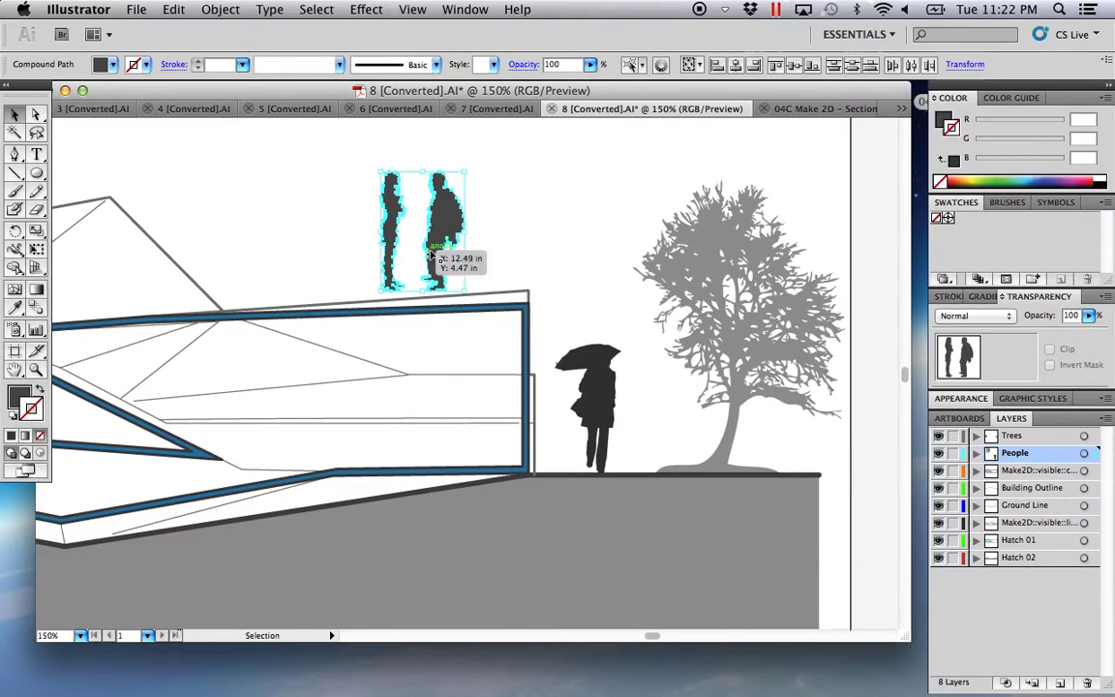
left_click_drag(444, 226, 428, 407)
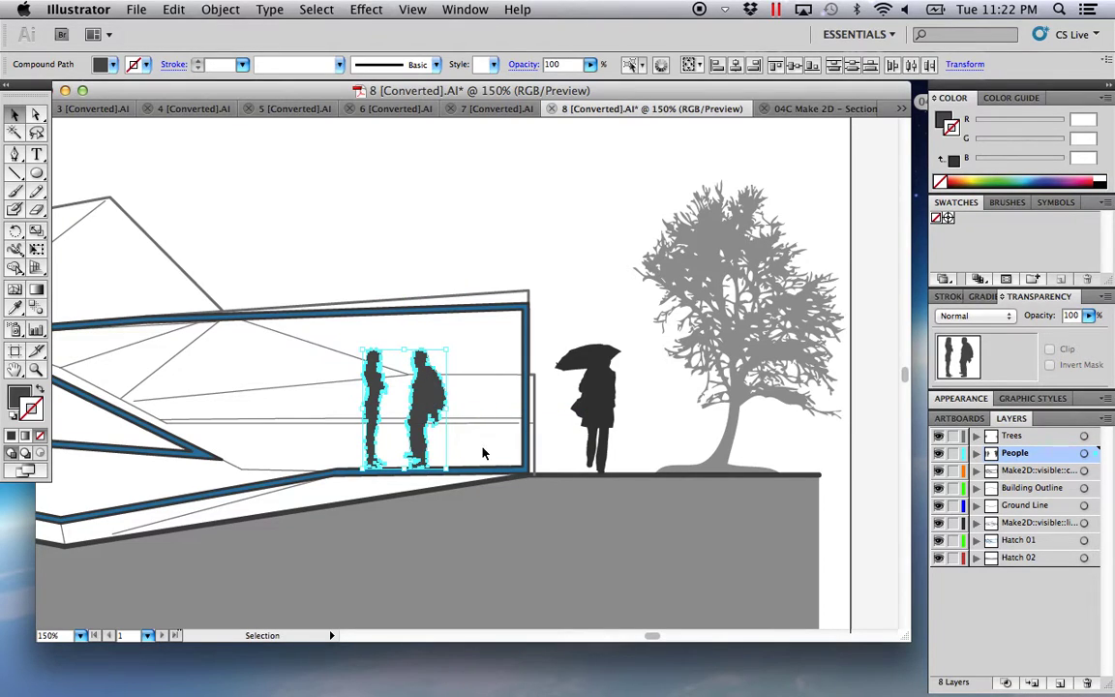
left_click(484, 453)
Check how the pair's feet meet the building floor, and review the whole section with its trees and people.
key("super+space")
left_click_drag(349, 448, 419, 483)
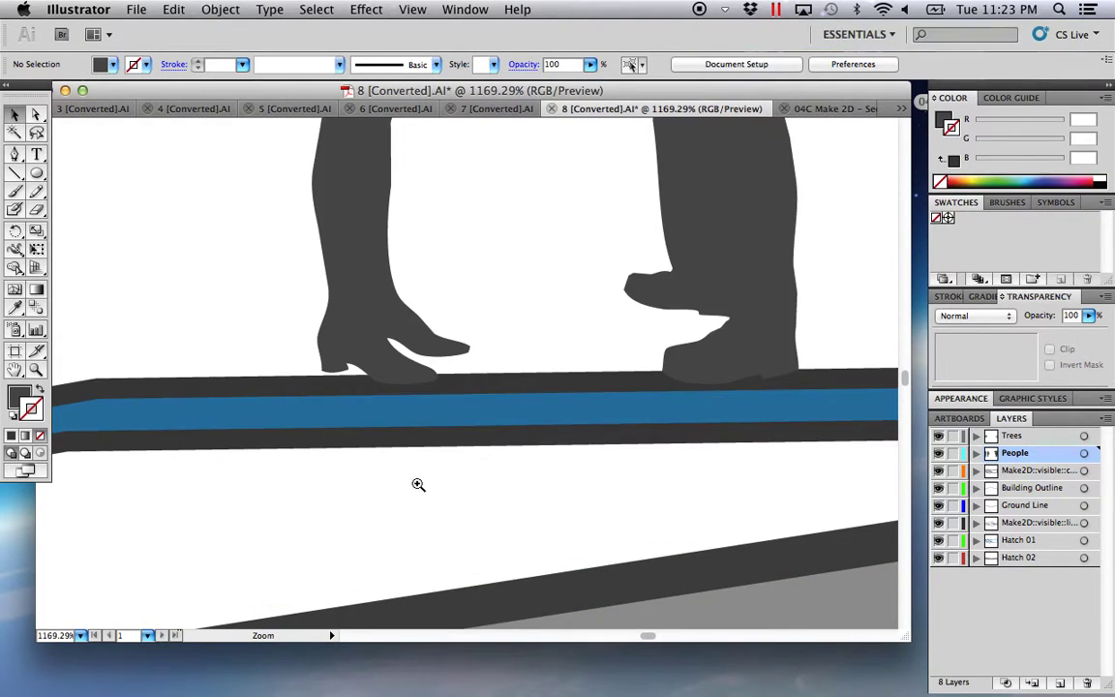
left_click(597, 360, "alt+super")
left_click(530, 344, "alt+super")
left_click(449, 346, "alt+super")
left_click(448, 347, "alt+super")
left_click(449, 346, "alt+super")
left_click(449, 346, "alt+super")
left_click(451, 343, "alt+super")
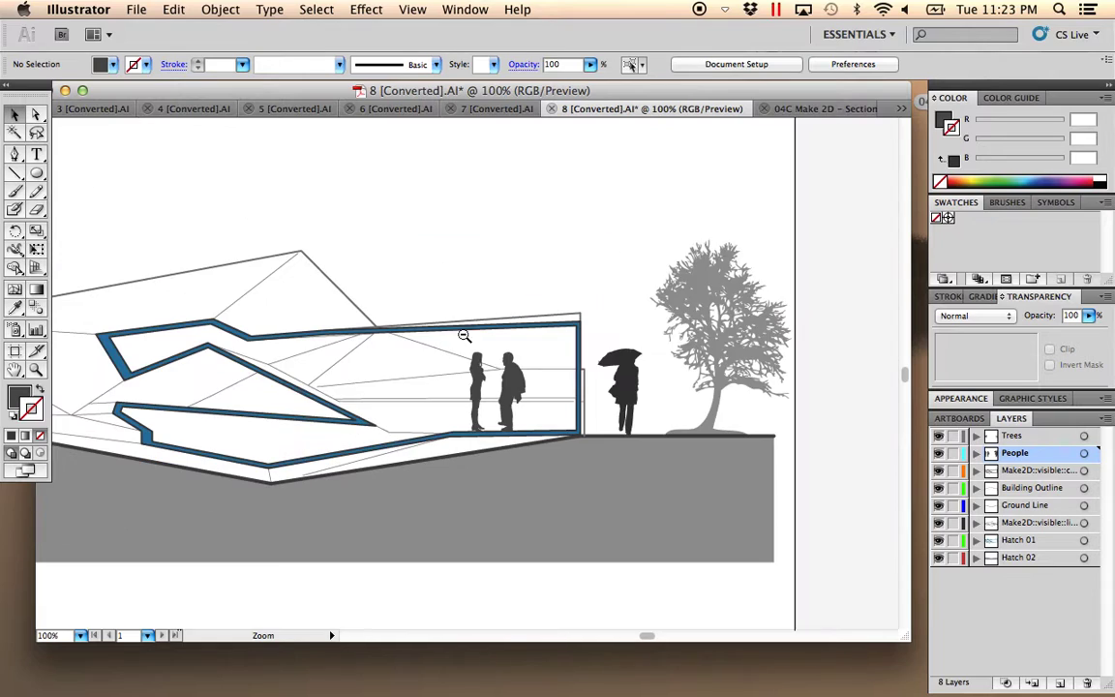
left_click(464, 334, "alt+super")
left_click(462, 410, "alt+super")
scroll(443, 458, "up", 3)
scroll(444, 458, "left", 3)
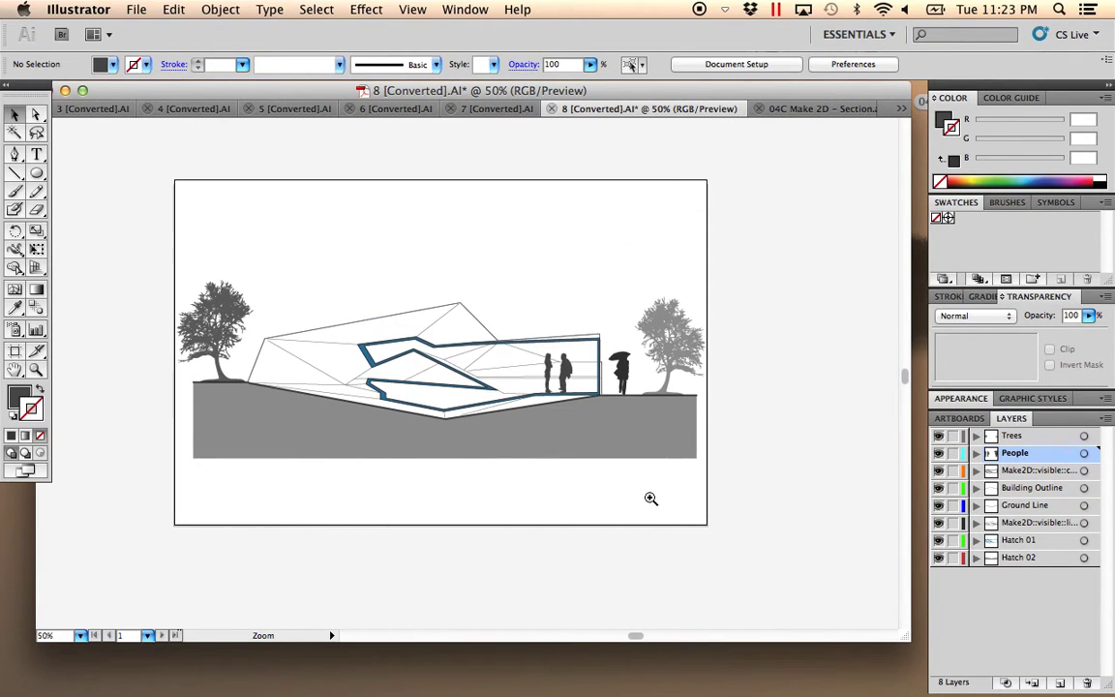
left_click_drag(736, 538, 152, 171)
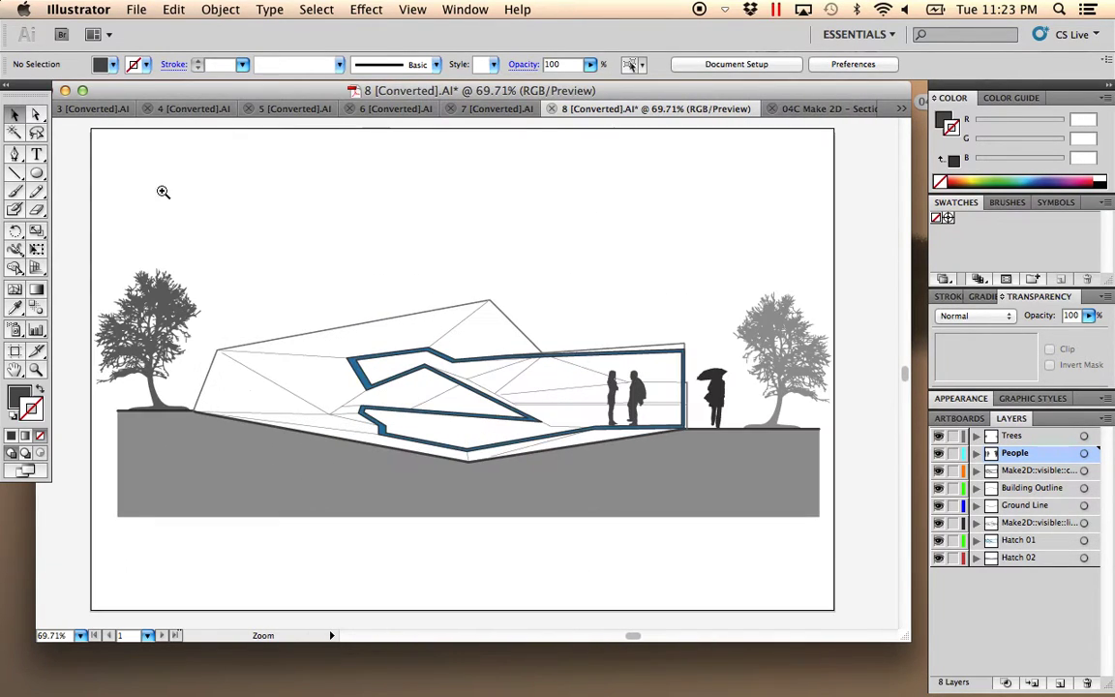
left_click_drag(533, 216, 536, 235)
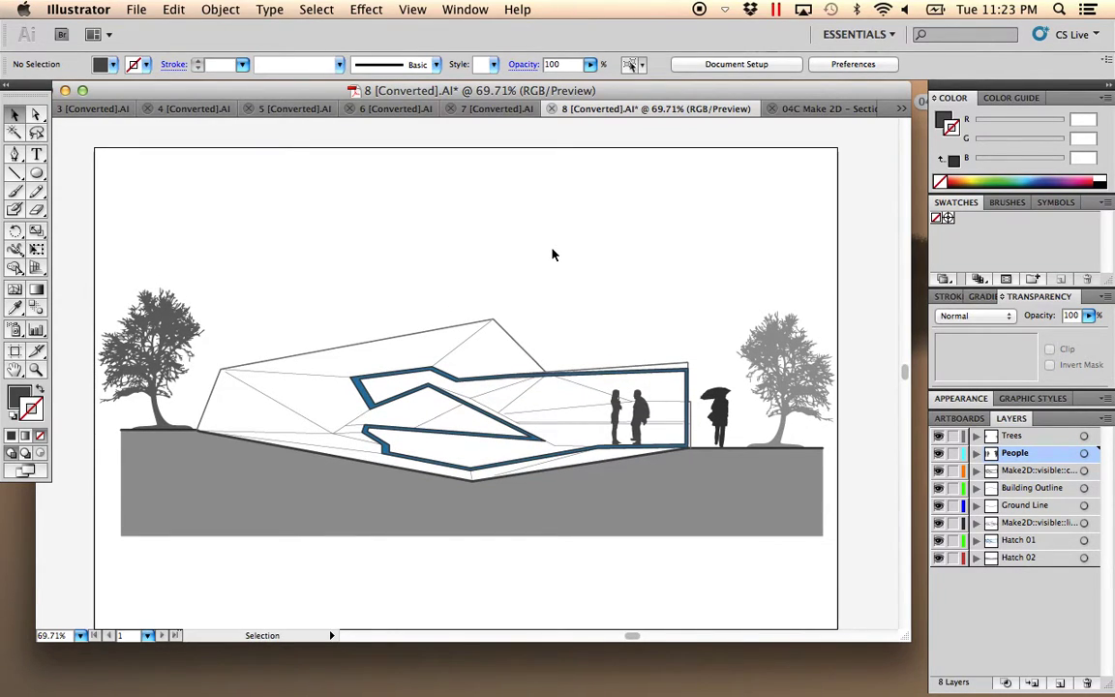